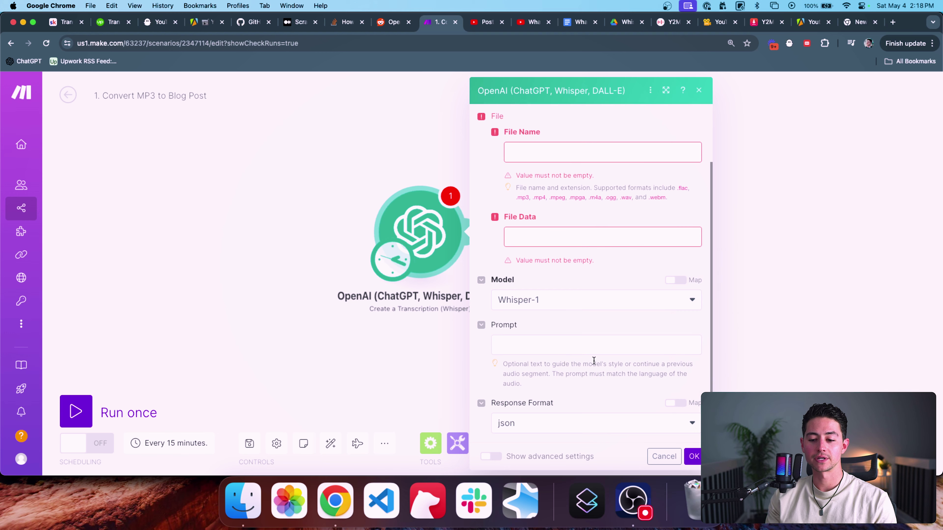
Step: Show the advanced transcription settings and set the Whisper temperature to 0.7
left_click(491, 456)
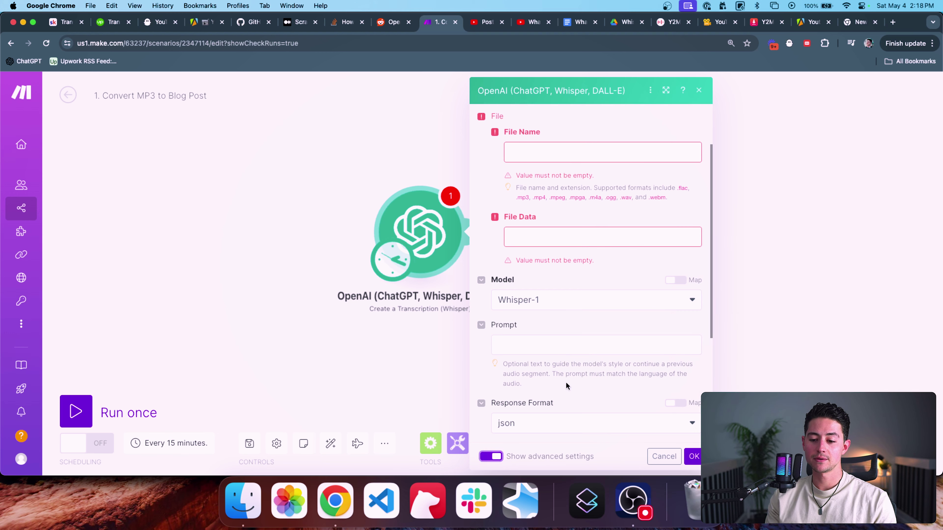
scroll(566, 382, "down", 5)
left_click(561, 347)
type("0.7")
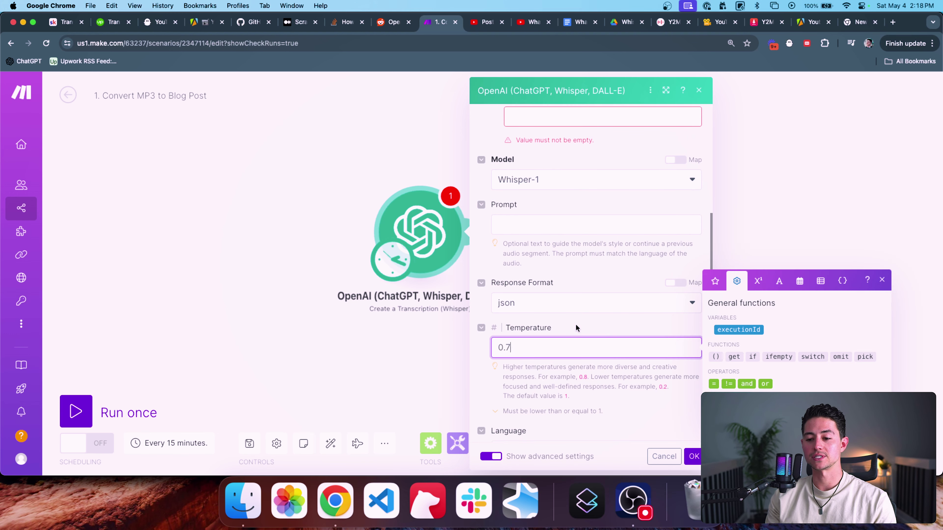
left_click(576, 328)
scroll(606, 345, "down", 3)
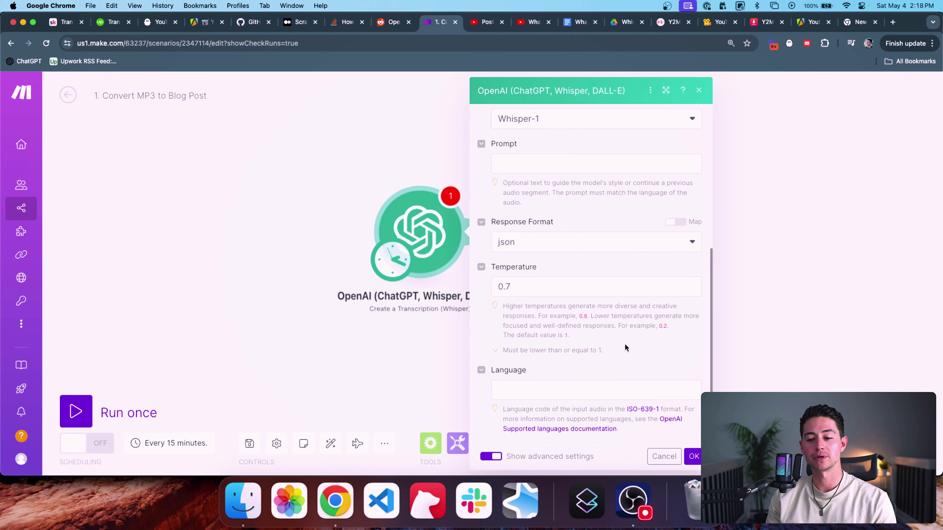
double_click(560, 292)
left_click(625, 327)
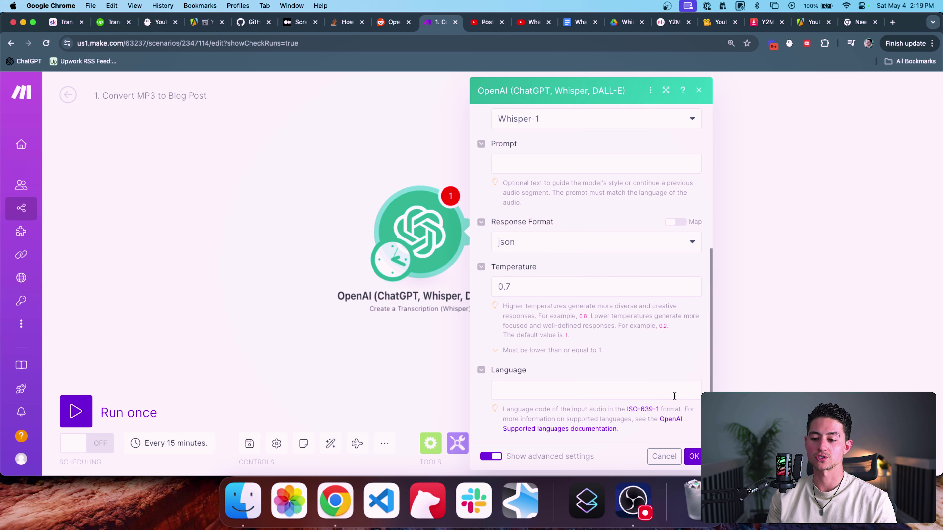
left_click(555, 389)
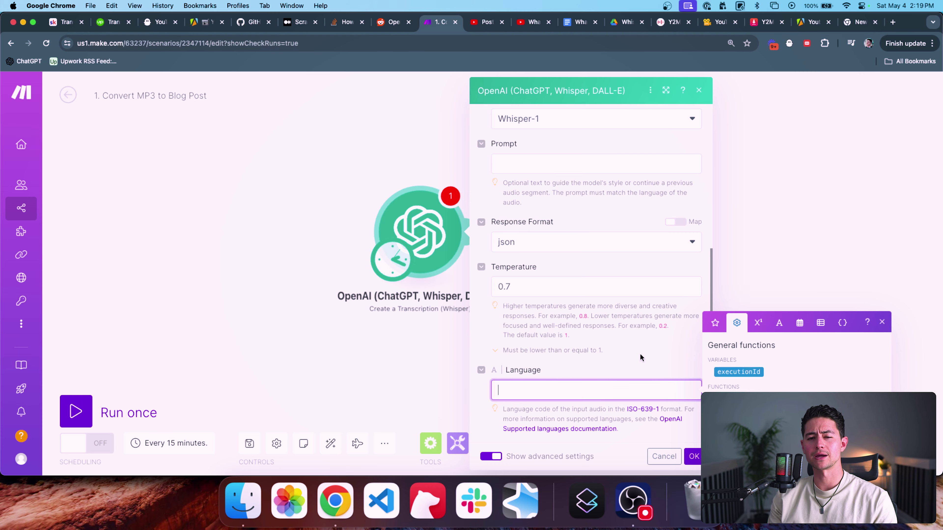
scroll(640, 358, "up", 7)
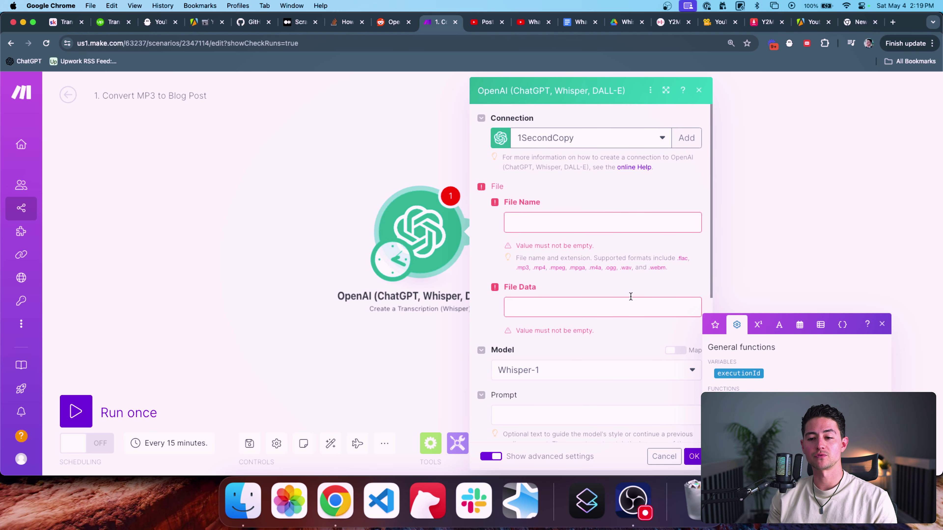
Step: Fill File Name and File Data with the placeholder 'asdf' (name ending .mp3) and save the module
left_click(611, 224)
type("asdf")
left_click(596, 285)
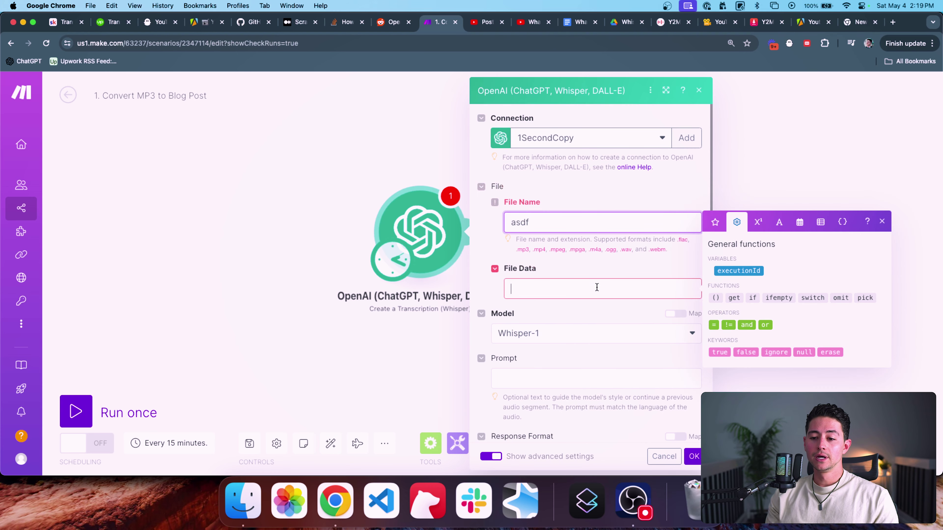
type("asdf")
left_click(579, 223)
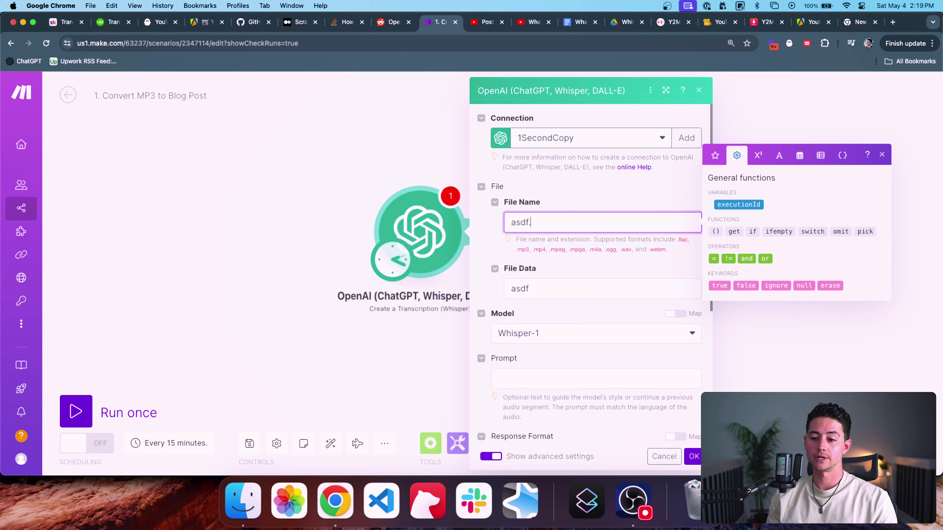
type(".mp3")
key("Tab")
left_click(693, 457)
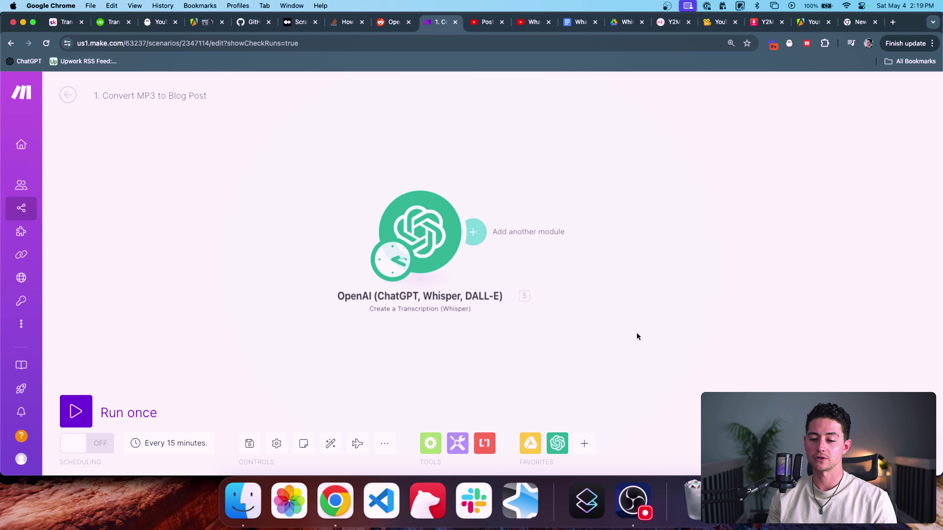
Step: Shift the OpenAI module right and insert a Google Drive 'Download a File' module before it
left_click_drag(385, 293, 461, 300)
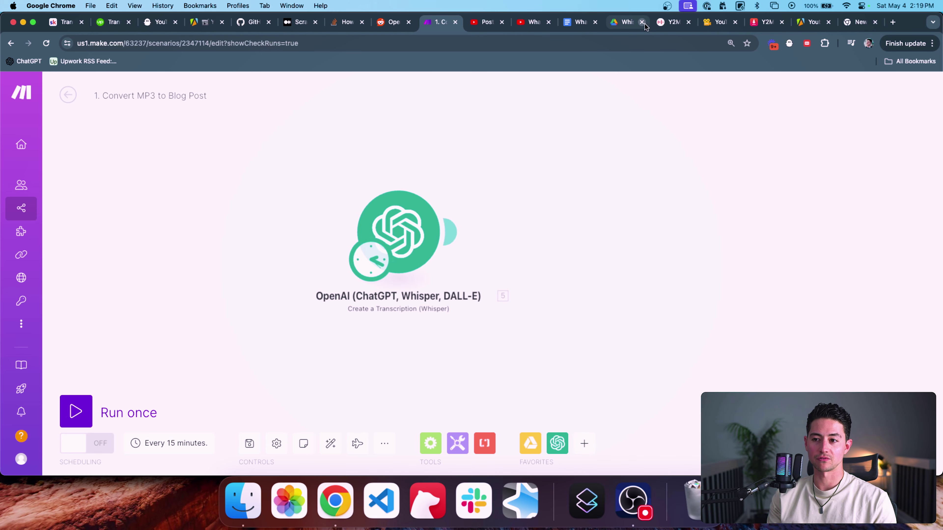
left_click(530, 443)
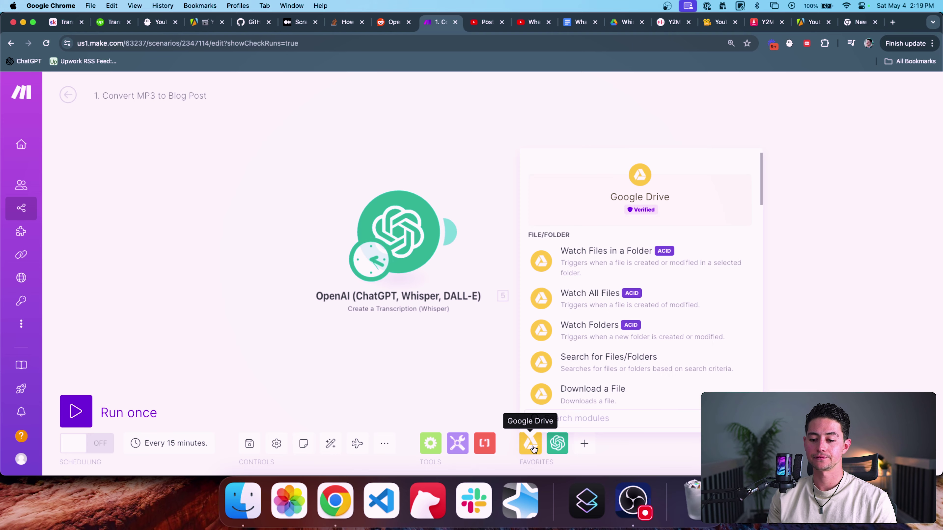
scroll(606, 312, "down", 3)
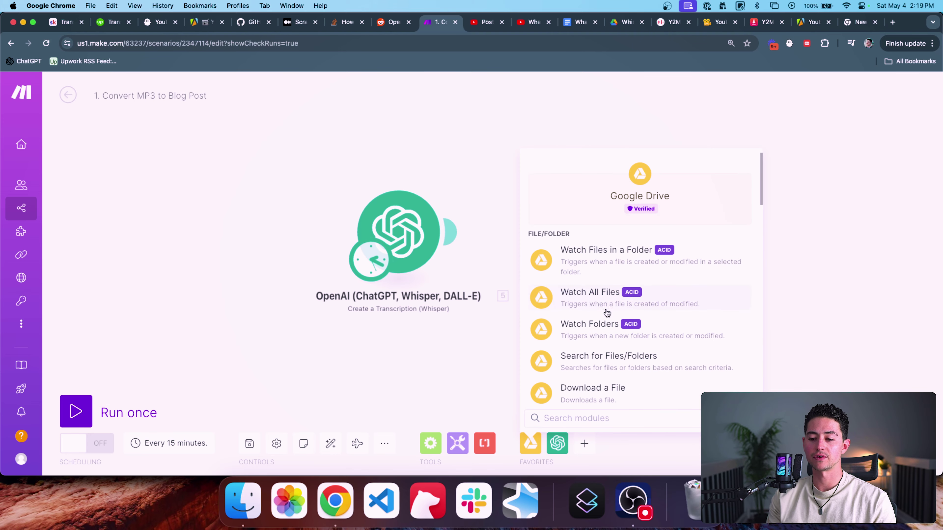
scroll(607, 313, "down", 1)
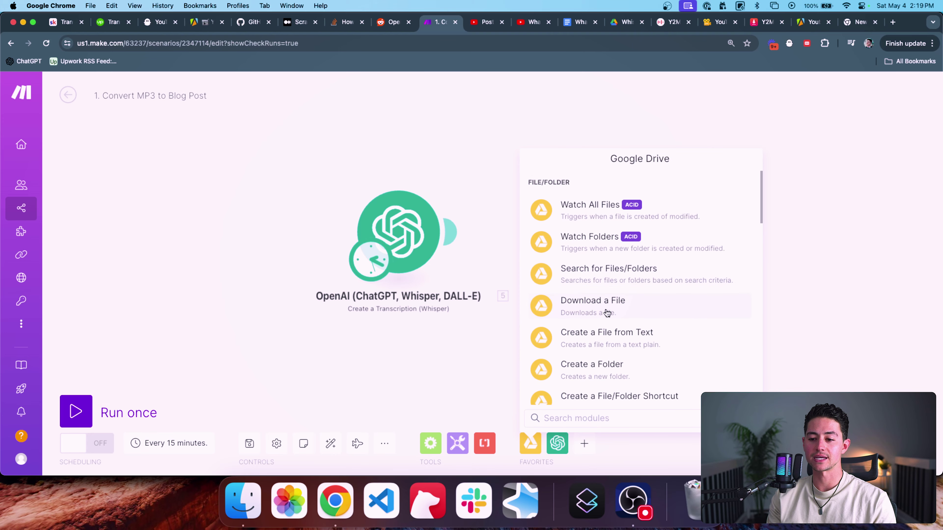
left_click(591, 316)
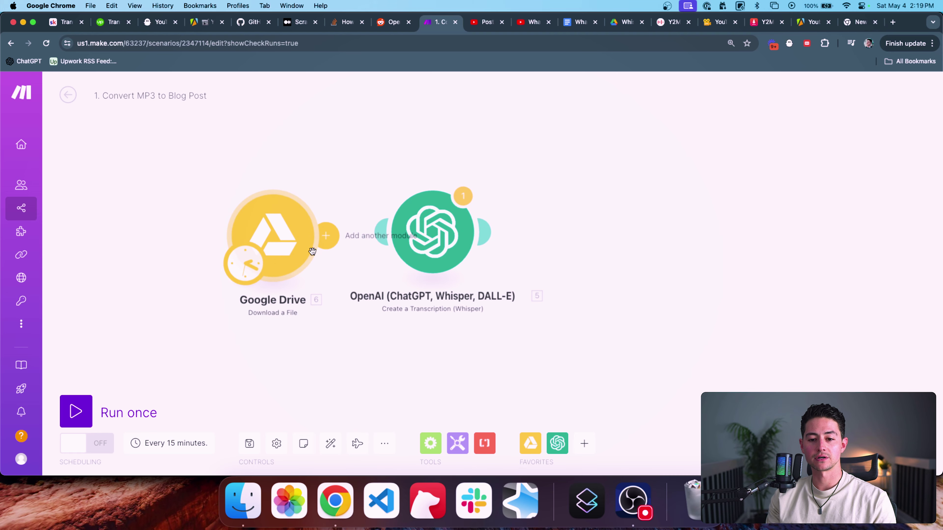
Step: Choose the file from a list: My Drive, Whisper Transcription Example folder, 'What does a consultant actually do_ (128 kbps).mp3'
left_click(280, 238)
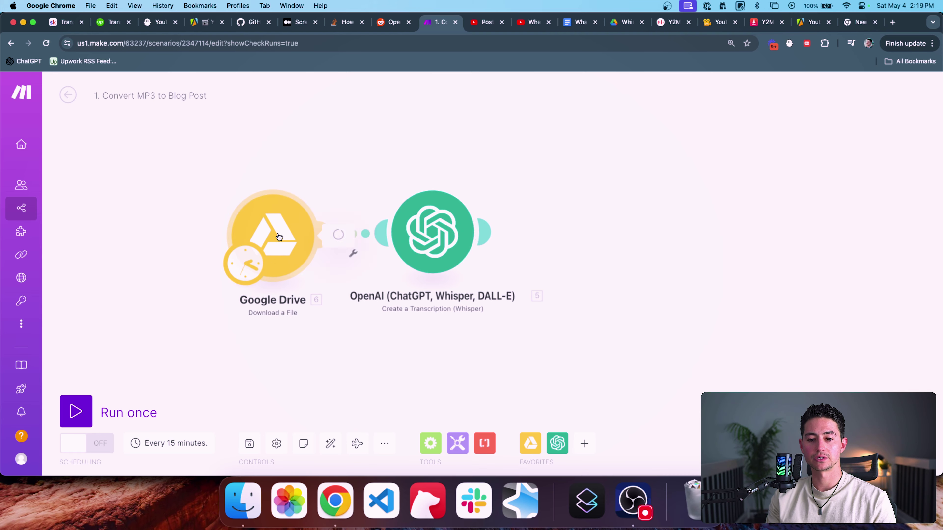
left_click(438, 256)
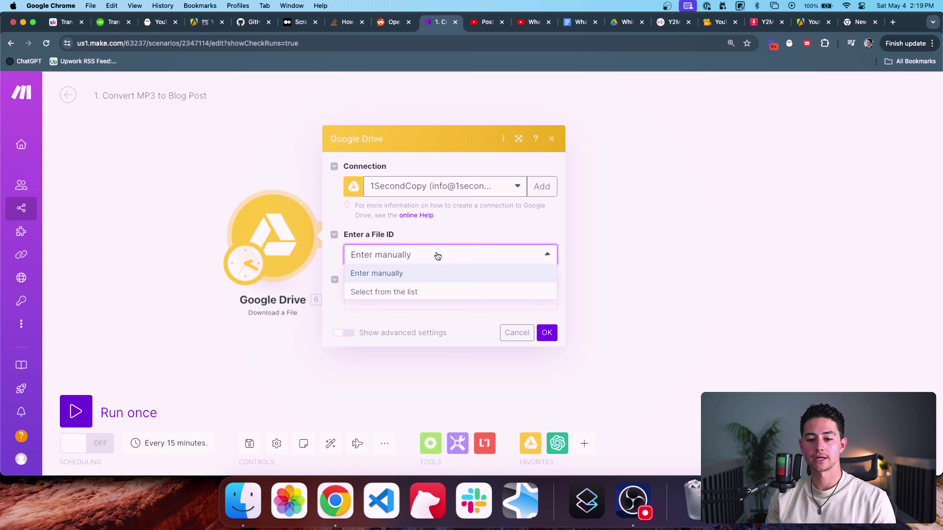
left_click(412, 292)
left_click(408, 282)
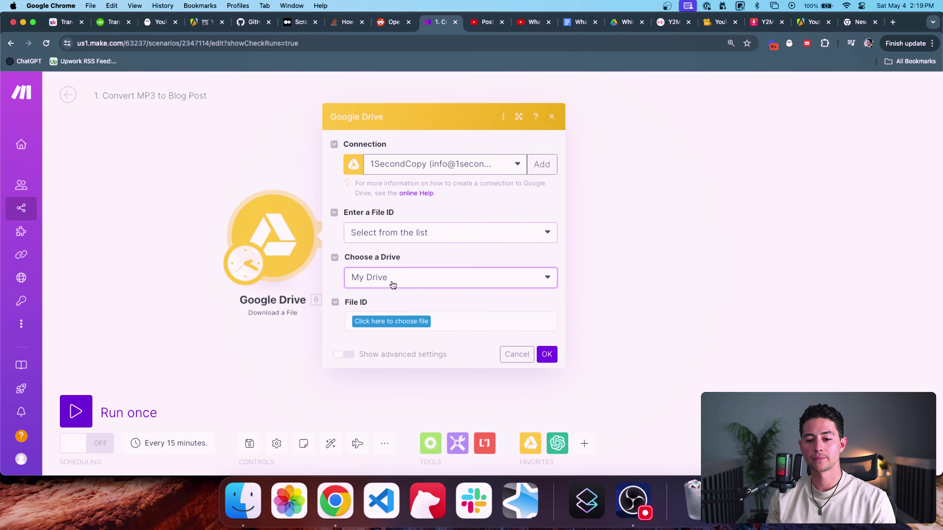
left_click(400, 296)
left_click(412, 323)
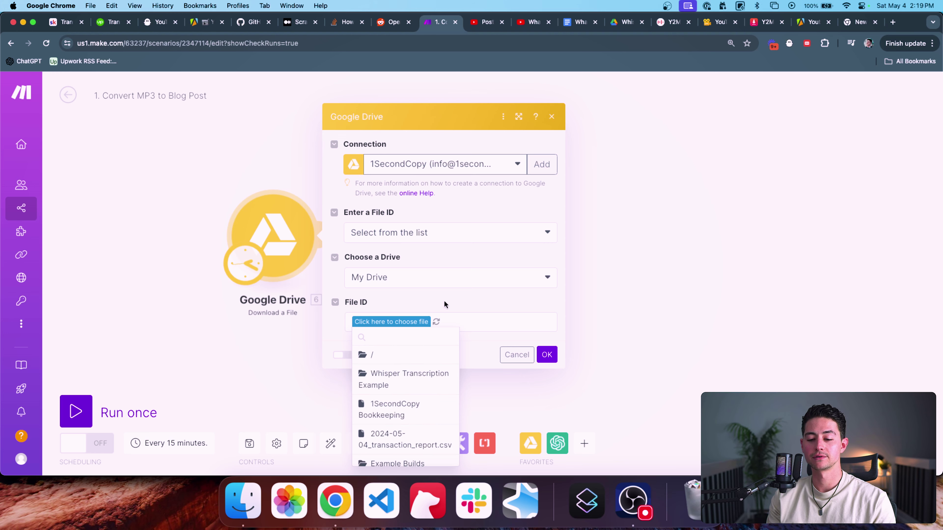
left_click(387, 381)
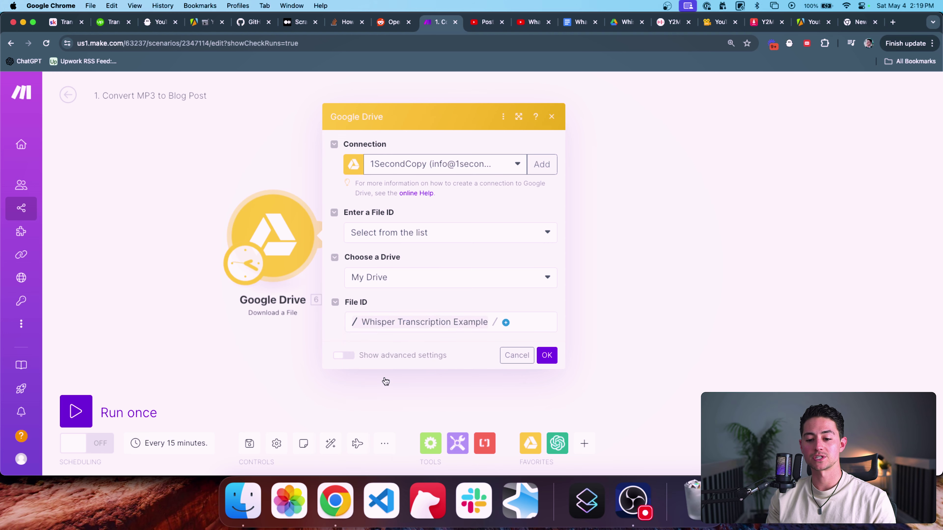
left_click(507, 322)
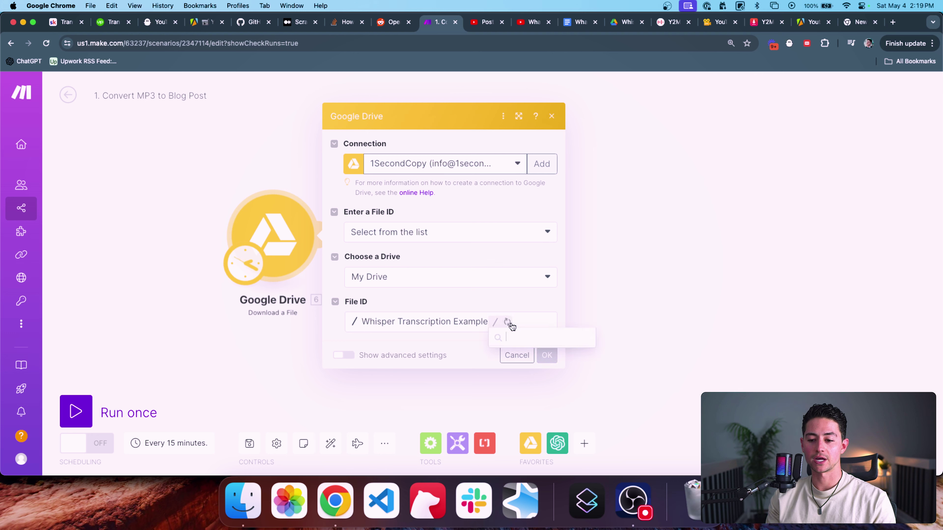
left_click(523, 353)
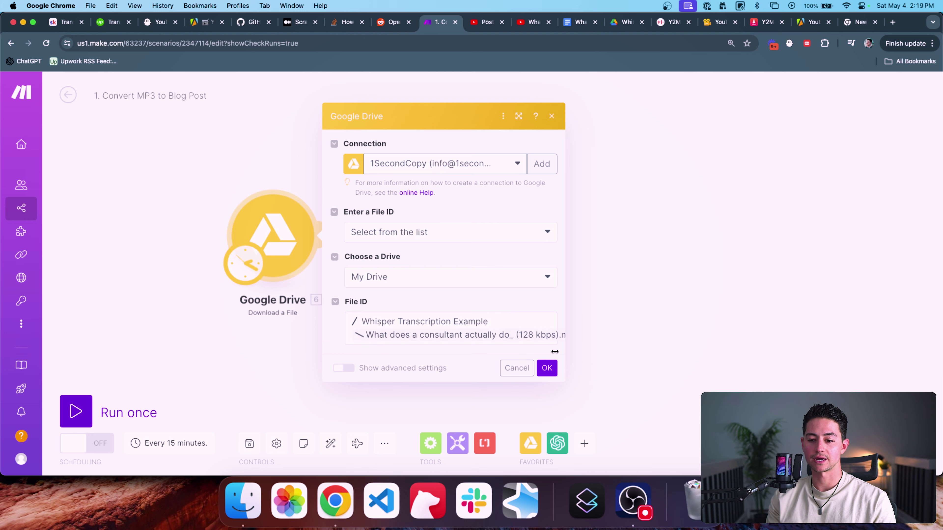
Step: Save the Google Drive module and set the Whisper File input to 'Google Drive - Download a File'
left_click(547, 368)
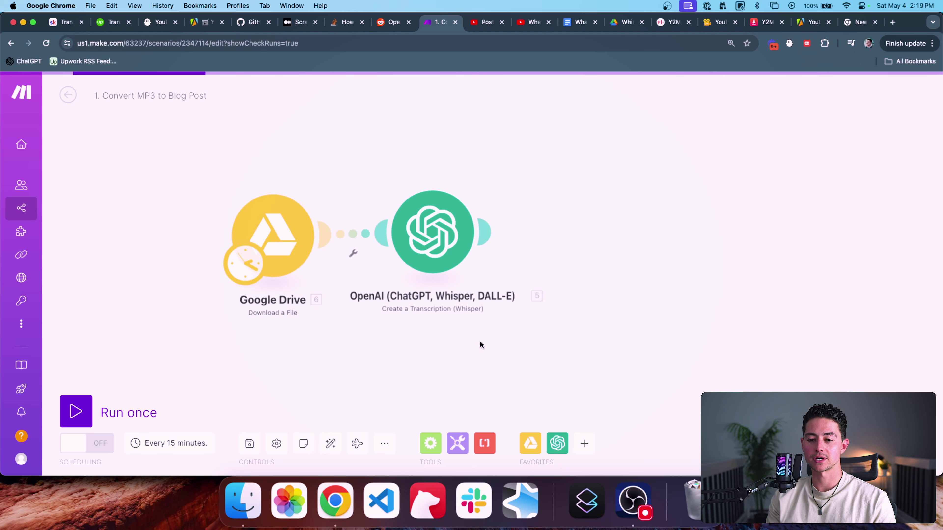
left_click(405, 258)
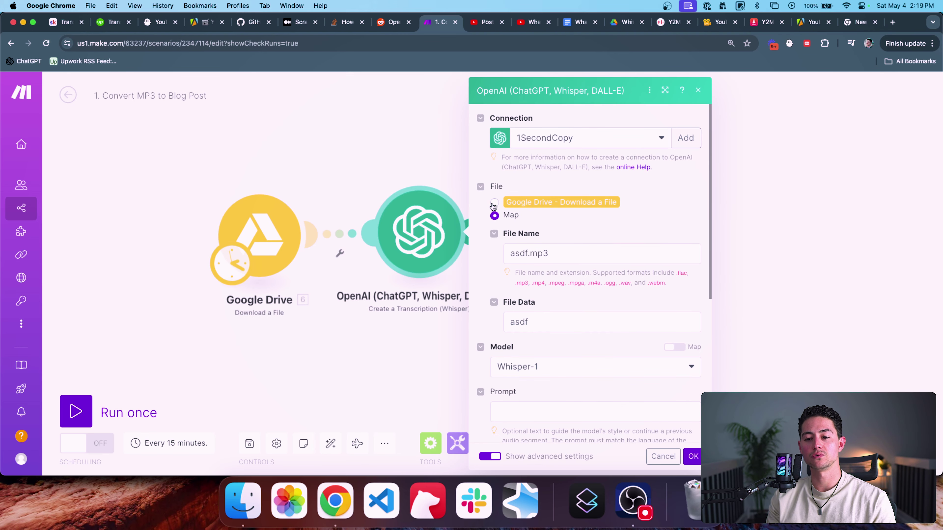
left_click(495, 214)
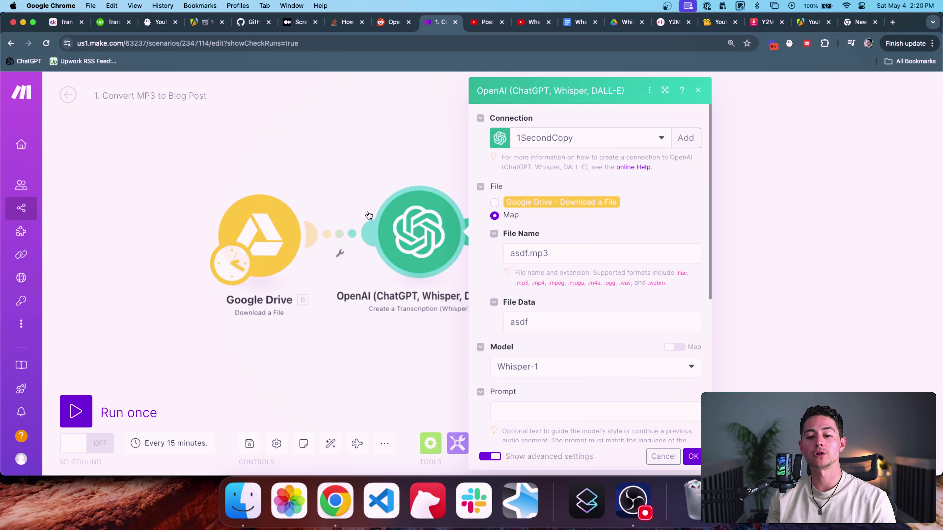
left_click(494, 203)
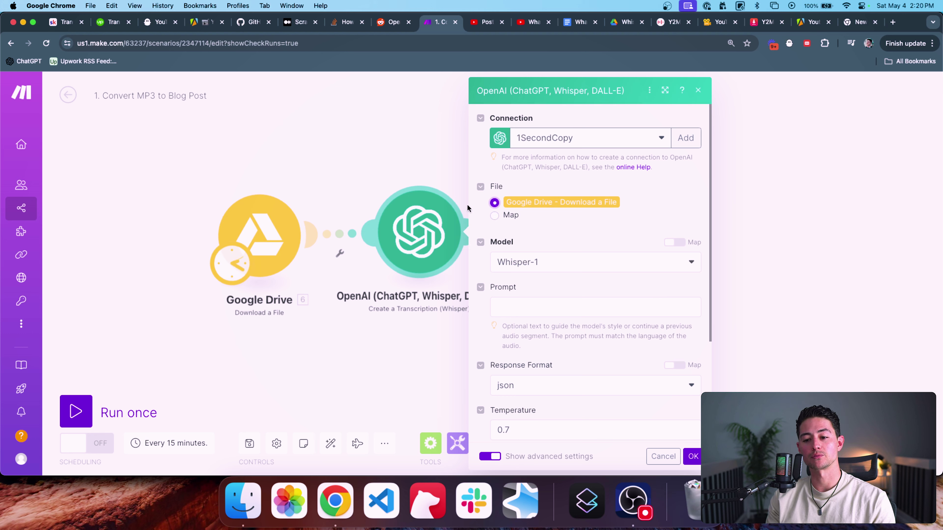
left_click(497, 215)
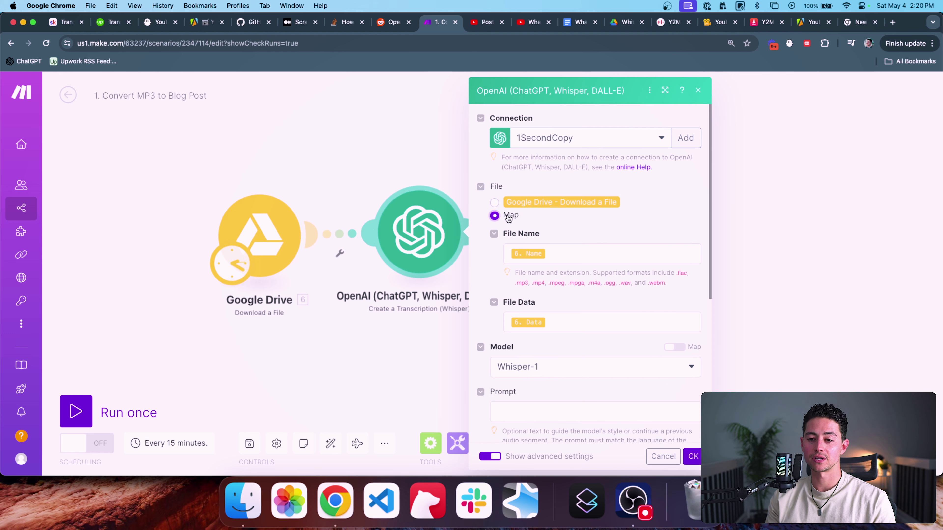
left_click(495, 202)
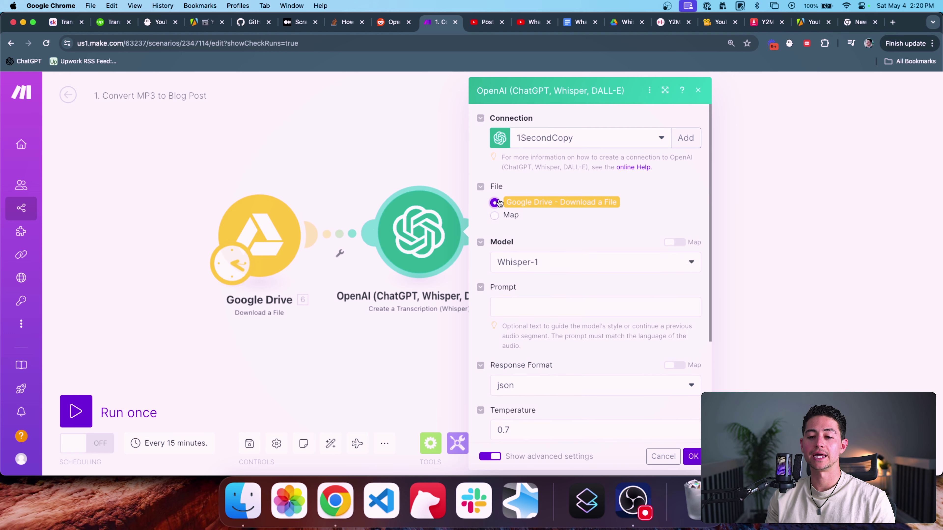
left_click(496, 216)
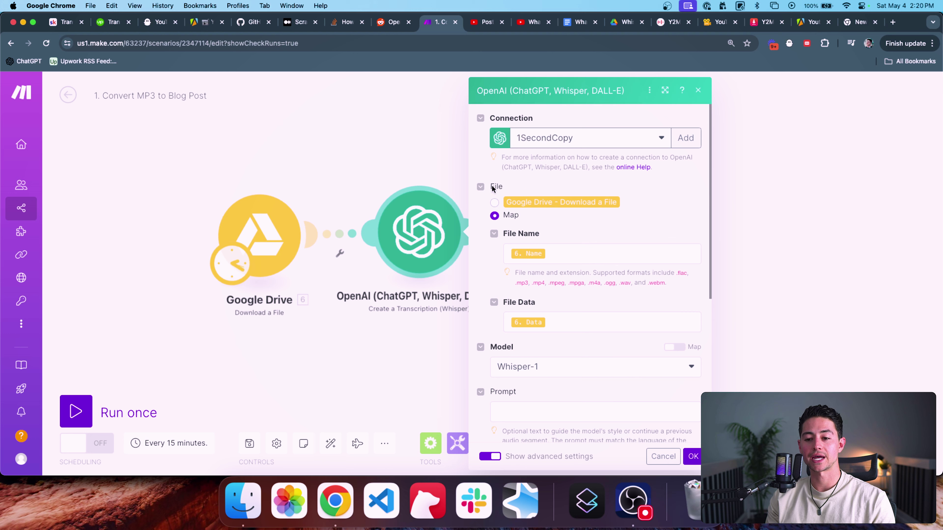
left_click(492, 187)
left_click(483, 188)
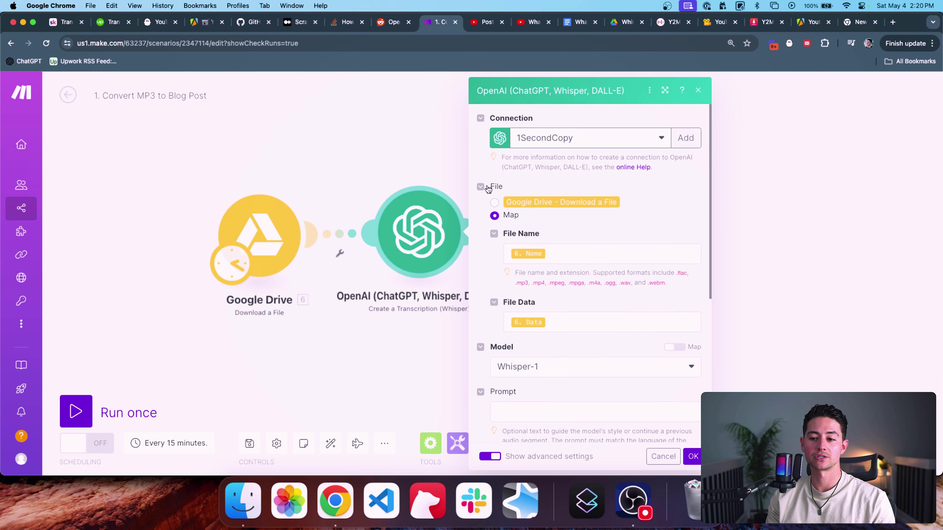
left_click(495, 203)
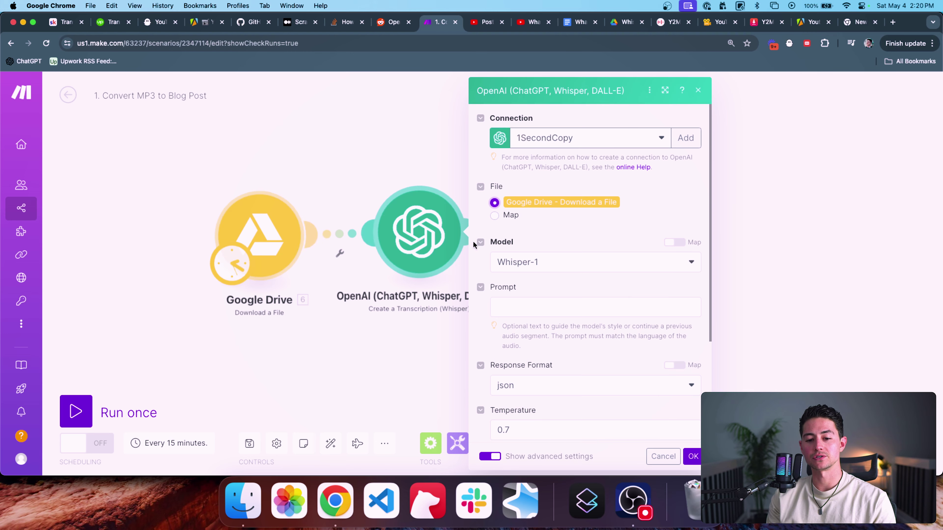
scroll(678, 363, "down", 4)
Step: Save the Whisper module settings and pan the canvas over to the stray OpenAI module
left_click(693, 457)
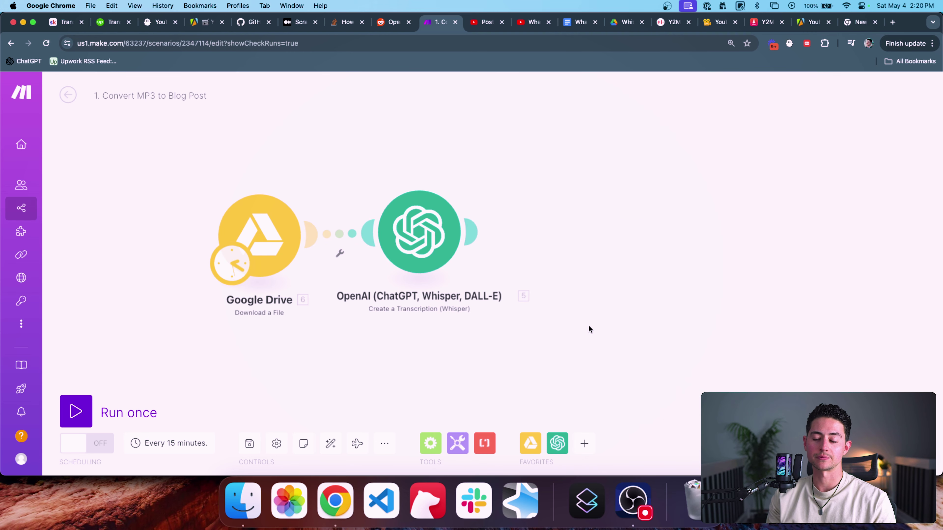
scroll(633, 323, "down", 3)
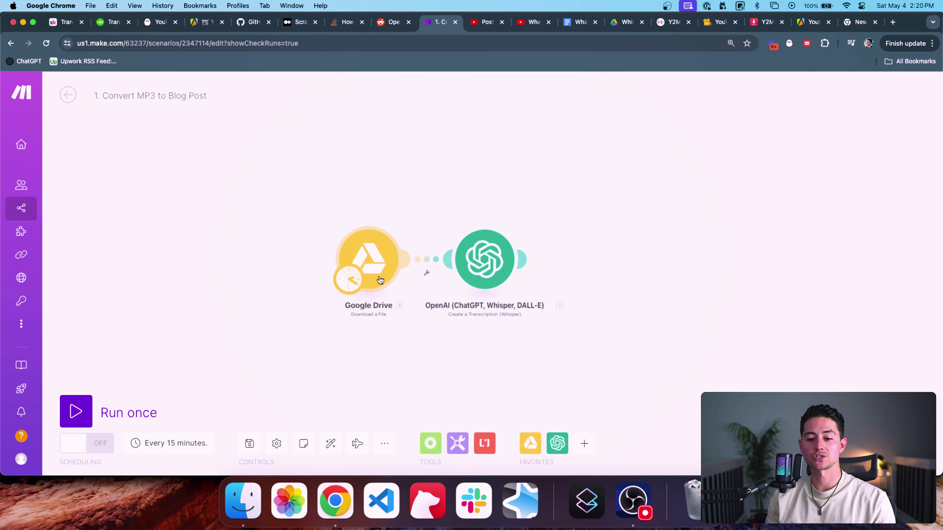
scroll(423, 296, "right", 3)
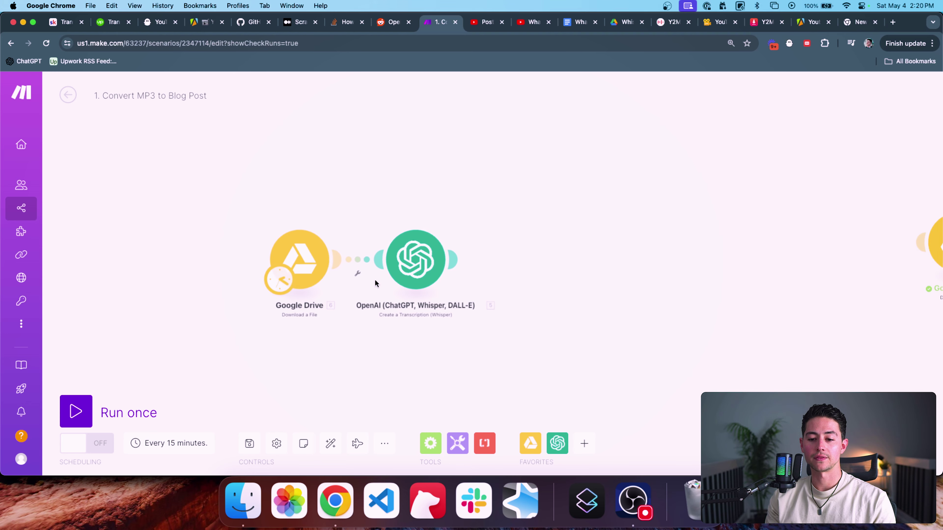
scroll(431, 265, "right", 3)
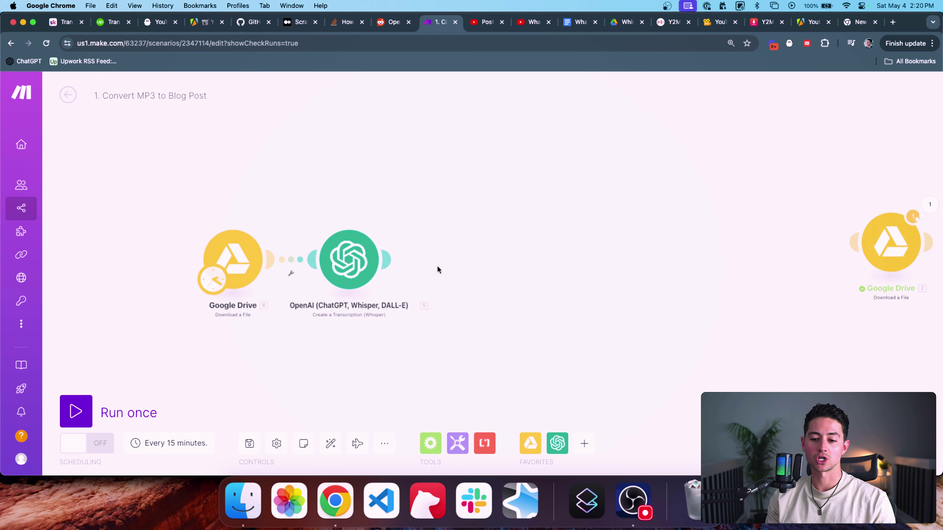
scroll(437, 265, "down", 2)
scroll(483, 258, "right", 2)
scroll(483, 256, "right", 1)
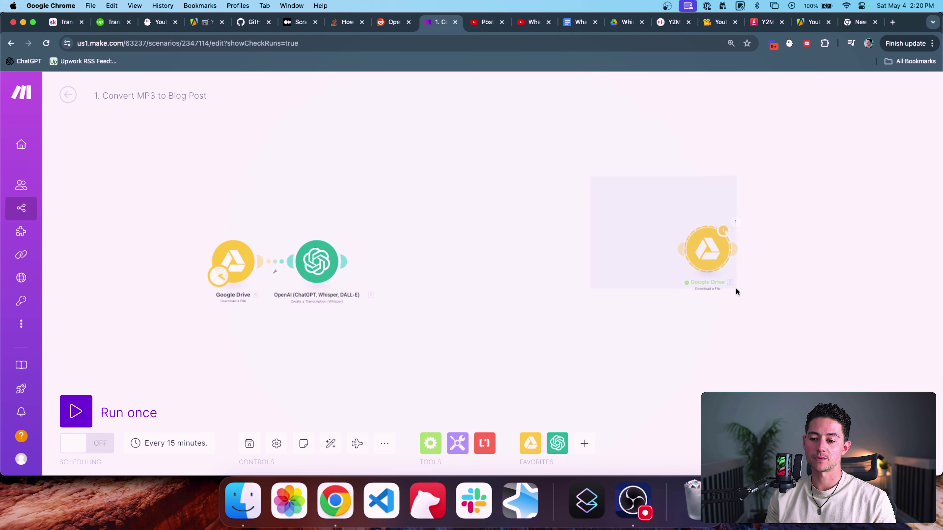
scroll(736, 287, "right", 10)
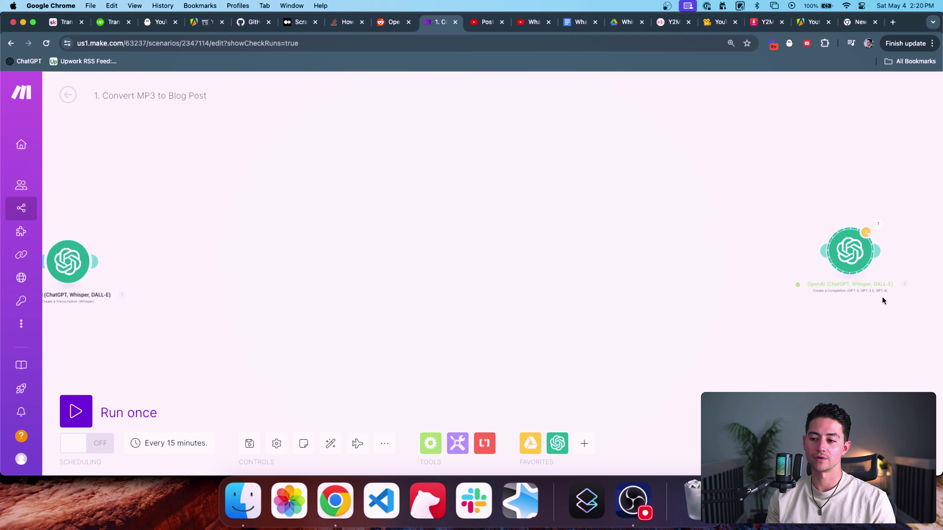
Step: Delete the stray OpenAI module and run the scenario once
right_click(849, 247)
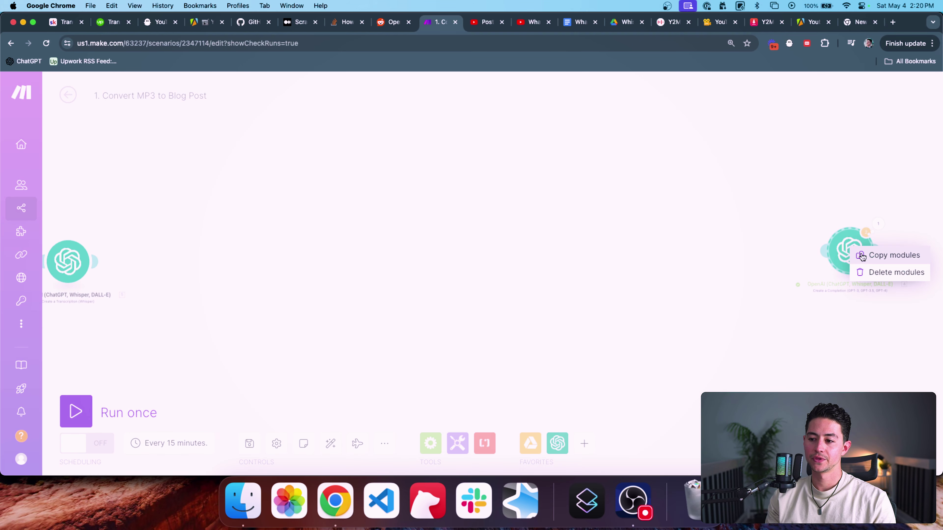
left_click(891, 271)
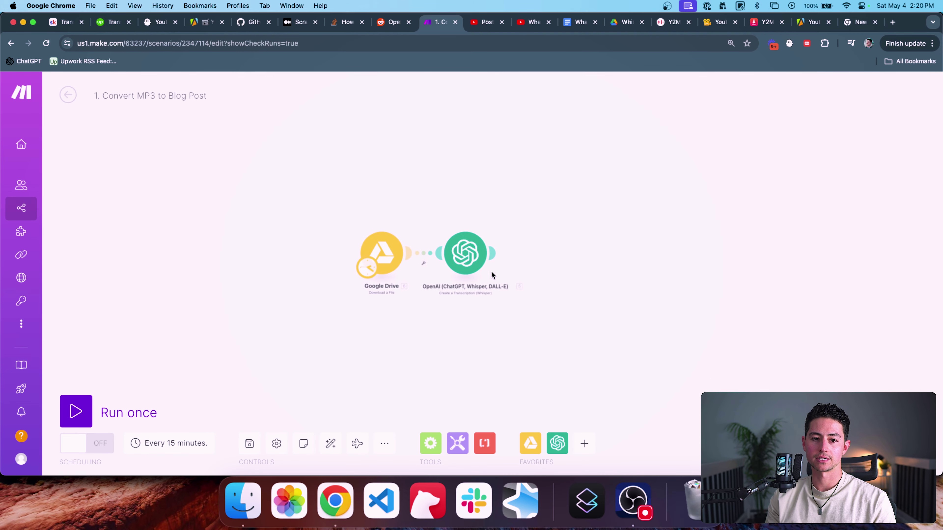
left_click(85, 413)
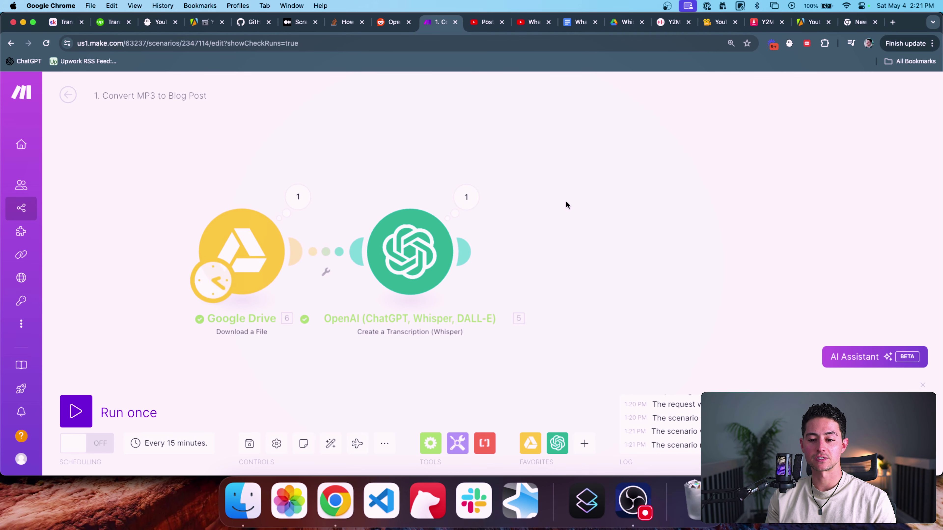
Step: Recentre the canvas on the Google Drive and Whisper modules showing one successful operation each
left_click_drag(583, 204, 537, 207)
scroll(537, 204, "down", 2)
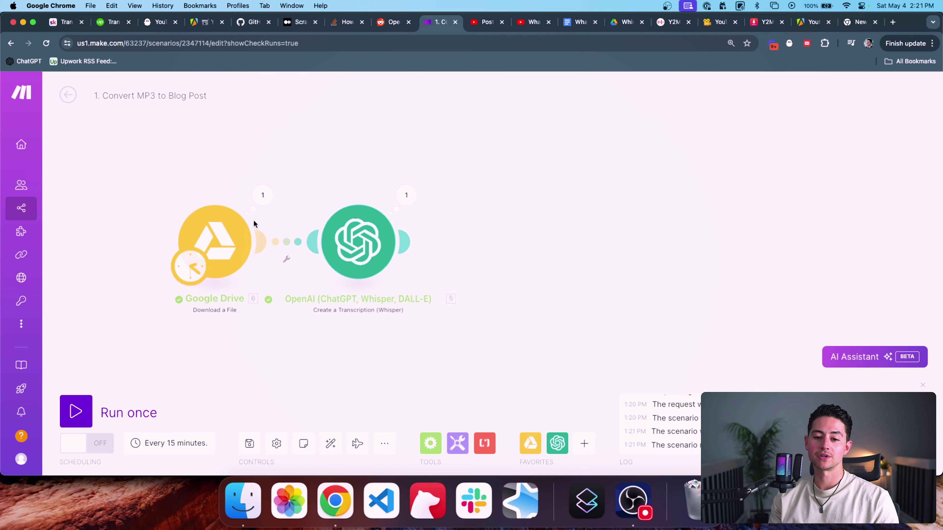
left_click(262, 194)
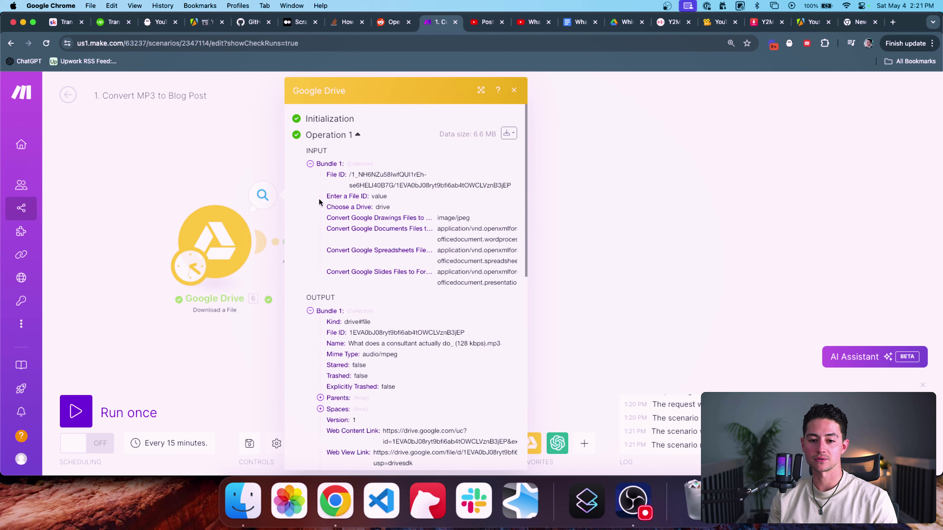
scroll(430, 234, "down", 5)
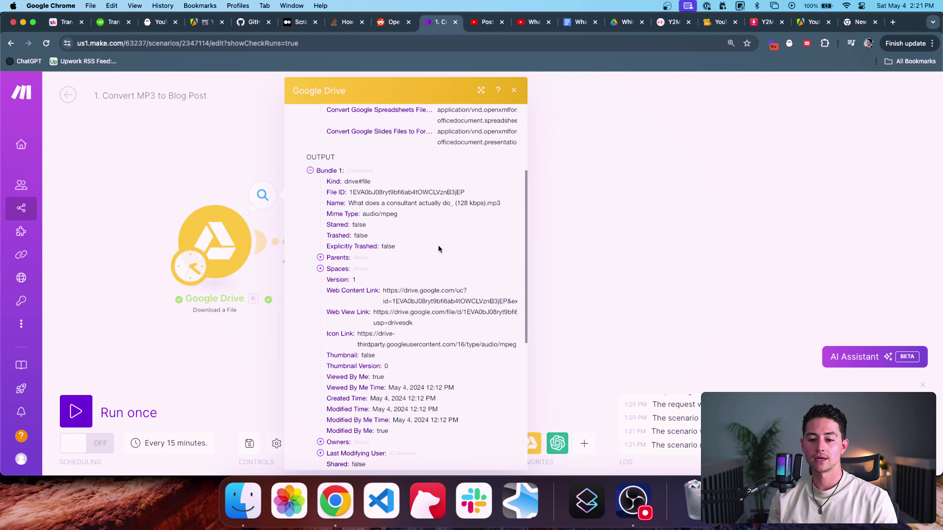
scroll(404, 247, "down", 6)
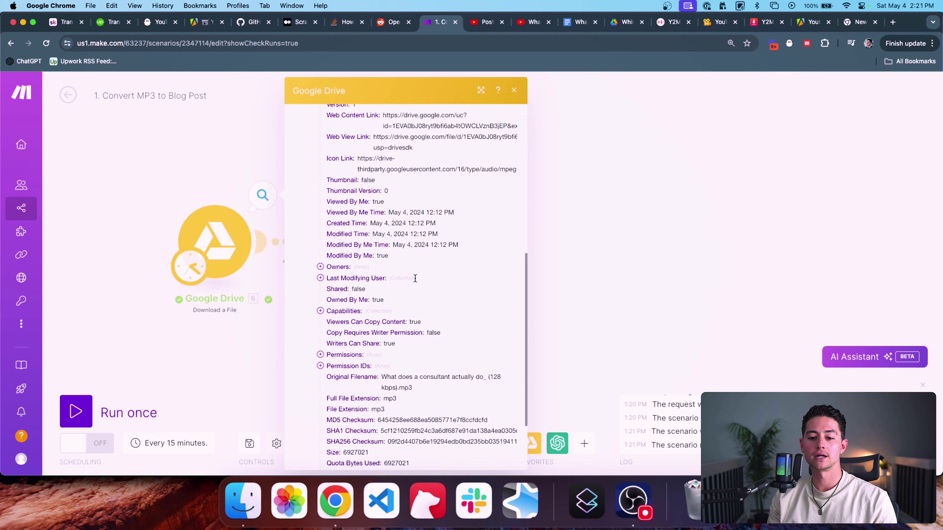
scroll(443, 292, "down", 1)
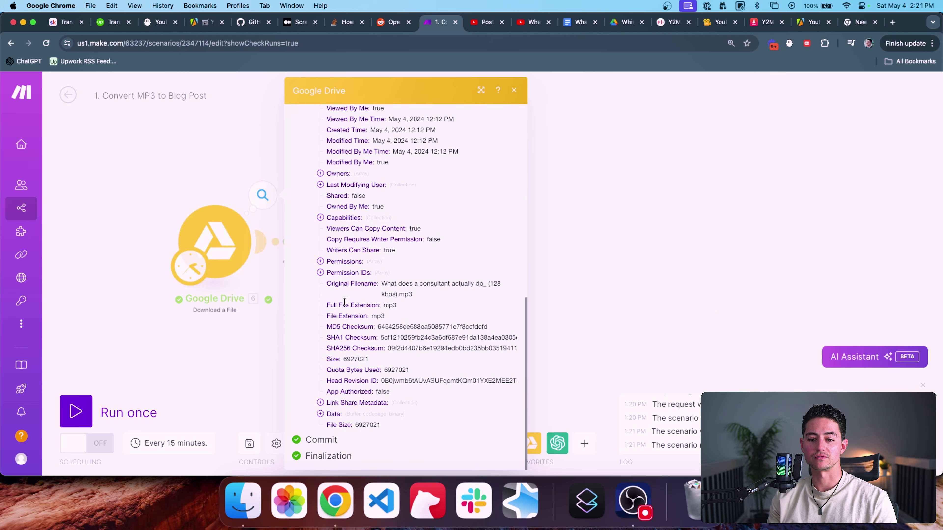
scroll(385, 288, "up", 1)
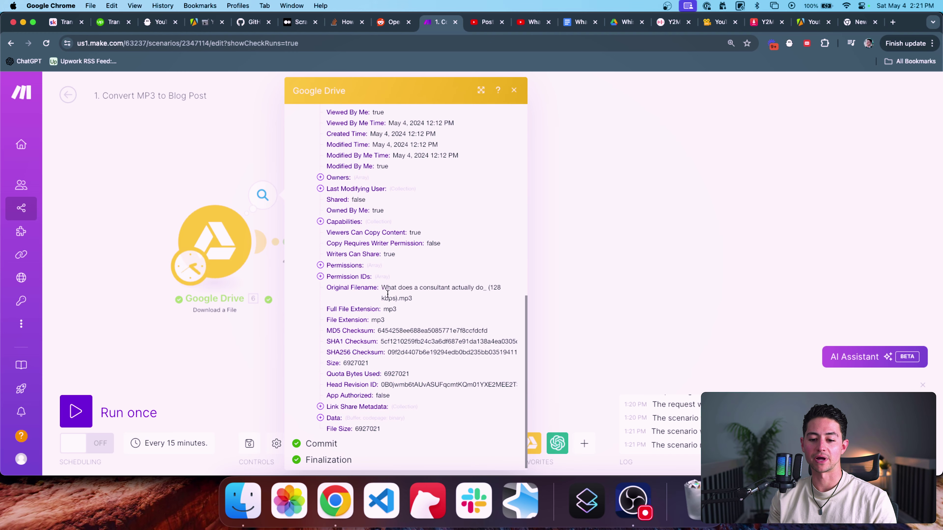
left_click(347, 418)
scroll(422, 368, "down", 3)
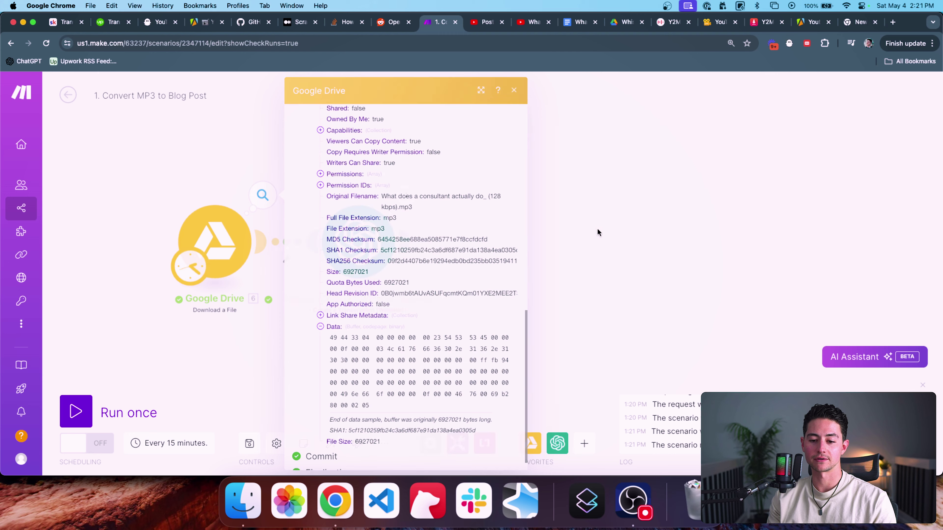
left_click_drag(597, 227, 561, 227)
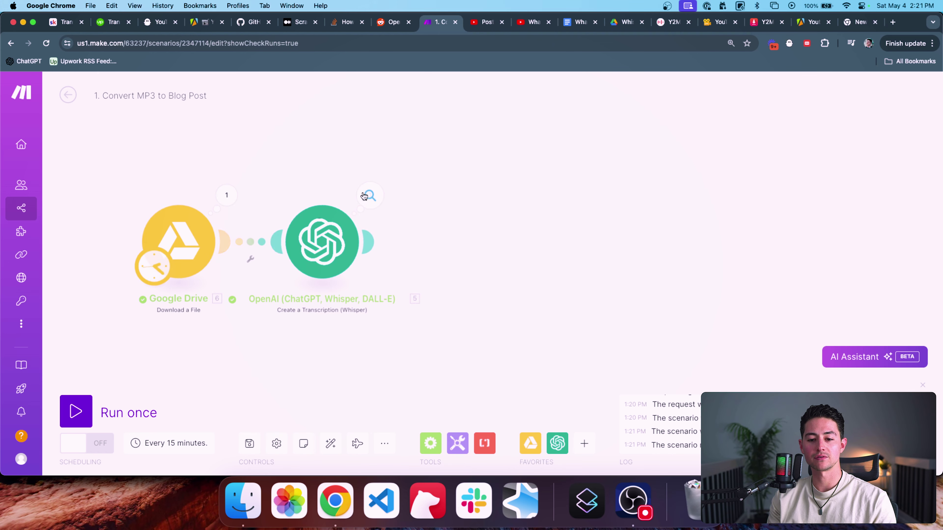
Step: Open the Whisper module's results and select the full transcript starting 'Consultants. They live among us'
left_click(370, 195)
left_click(451, 259)
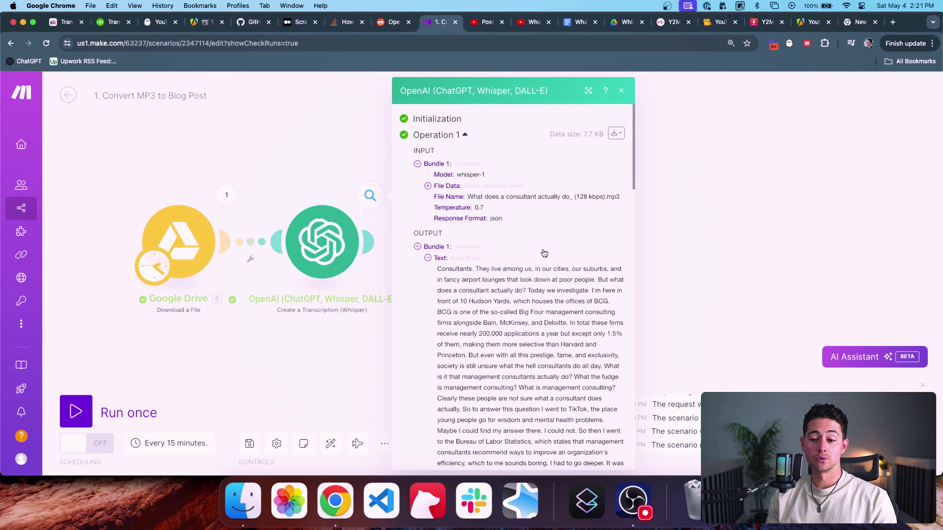
scroll(520, 241, "down", 2)
triple_click(491, 225)
scroll(559, 250, "down", 3)
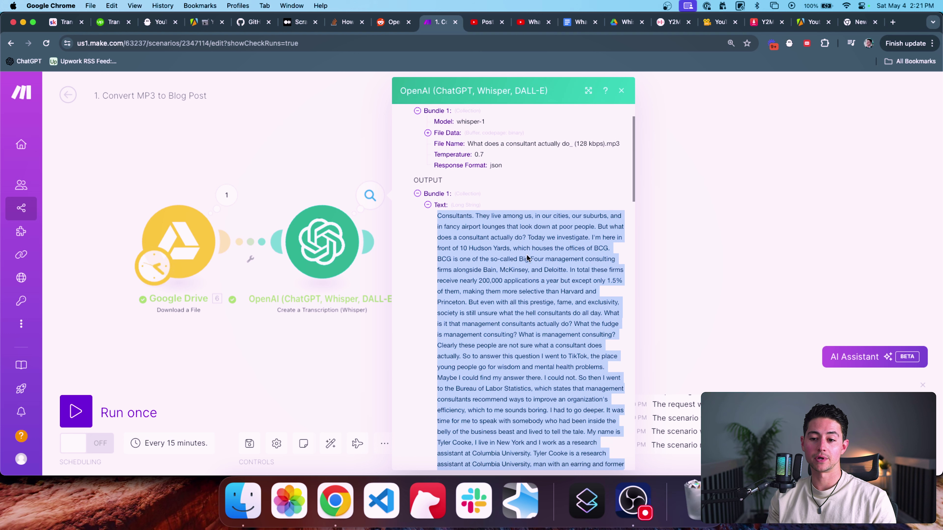
scroll(560, 250, "down", 2)
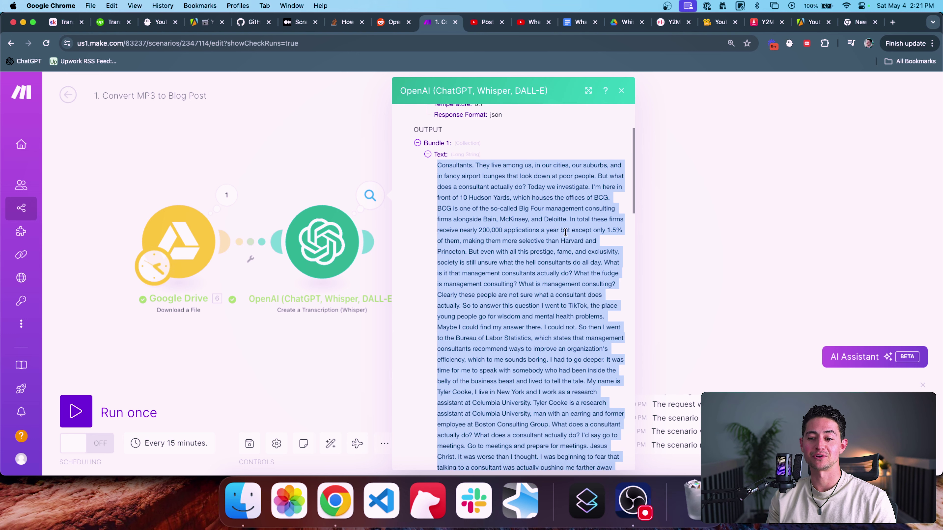
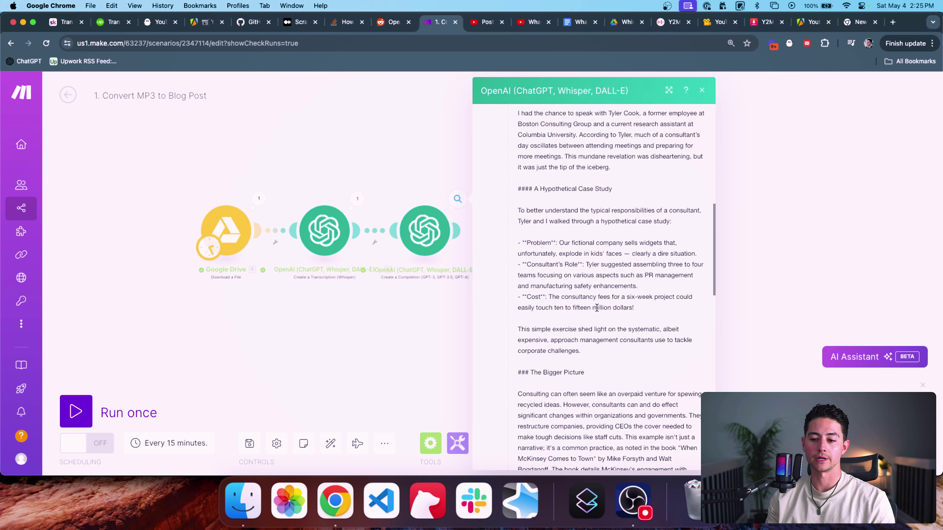
scroll(597, 311, "down", 5)
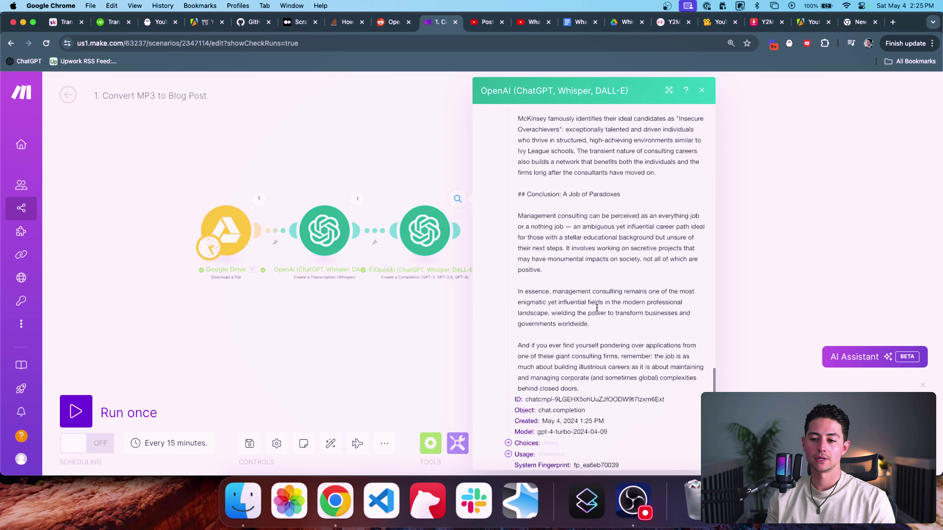
Step: Select the GPT output's full Markdown blog post, 'Decoding the Enigma of Management Consulting'
triple_click(622, 348)
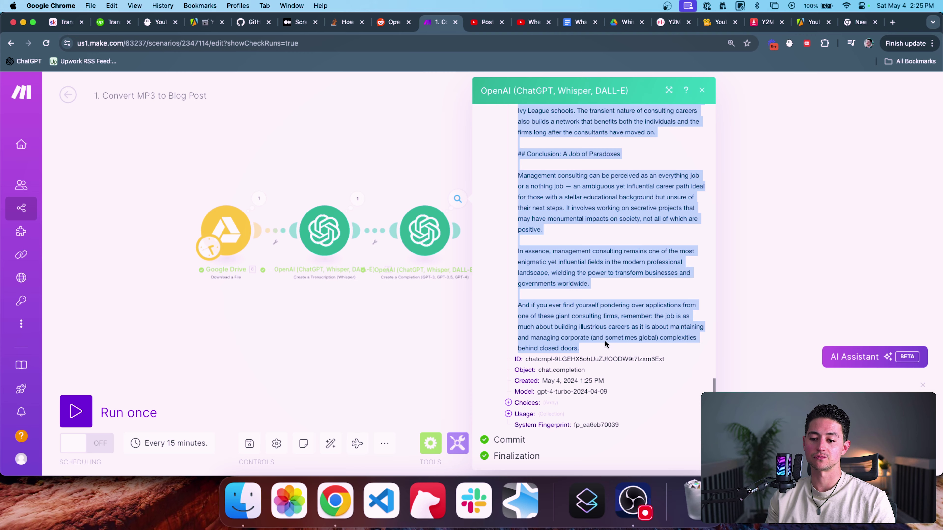
scroll(605, 344, "up", 8)
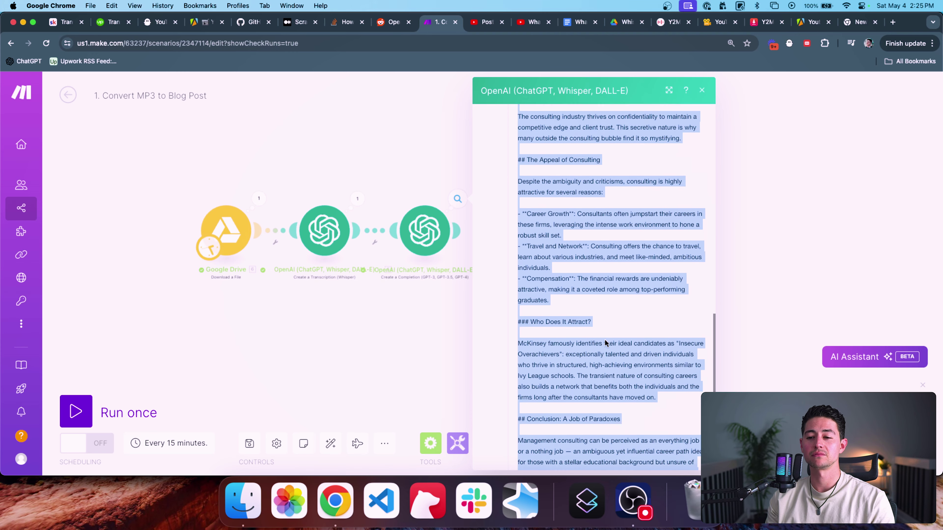
scroll(605, 341, "up", 10)
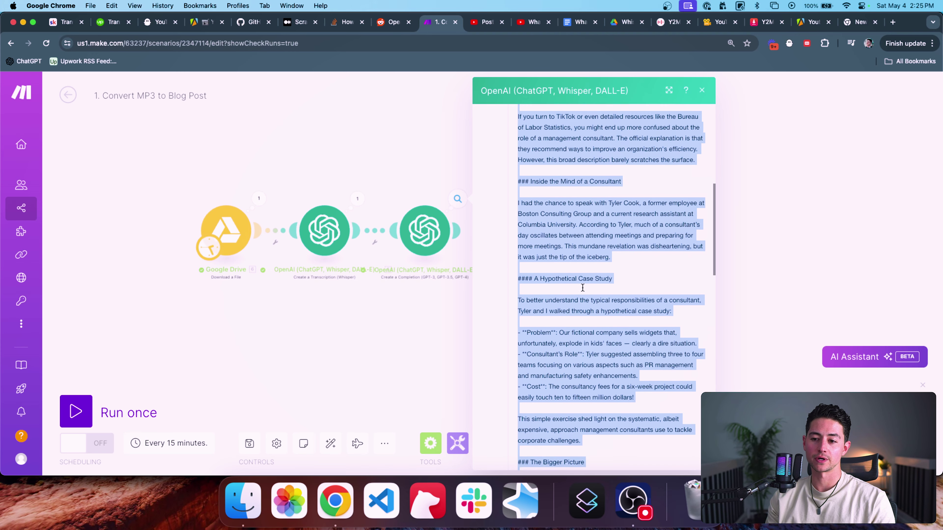
scroll(583, 288, "up", 8)
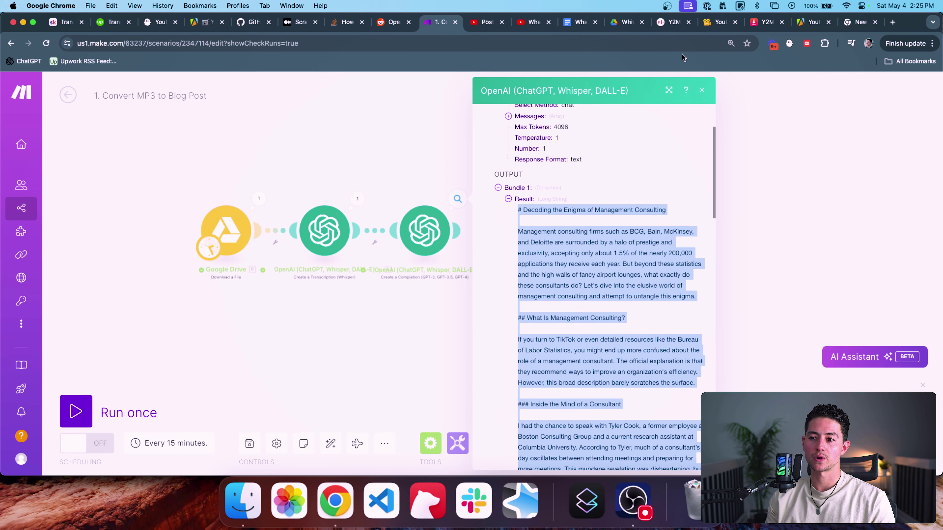
Step: Open markdownlivepreview.com in a new tab and select the whole rendered blog post
key("super+t")
type("markdo")
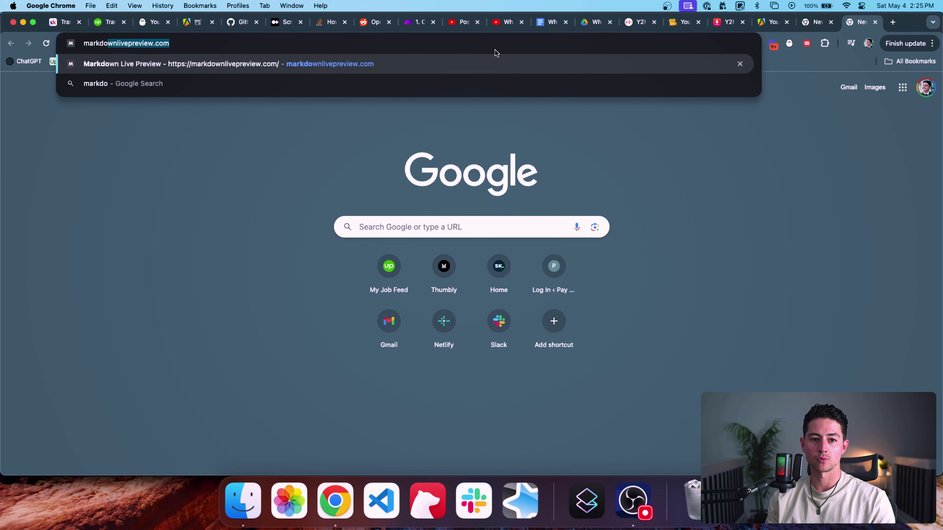
key("Return")
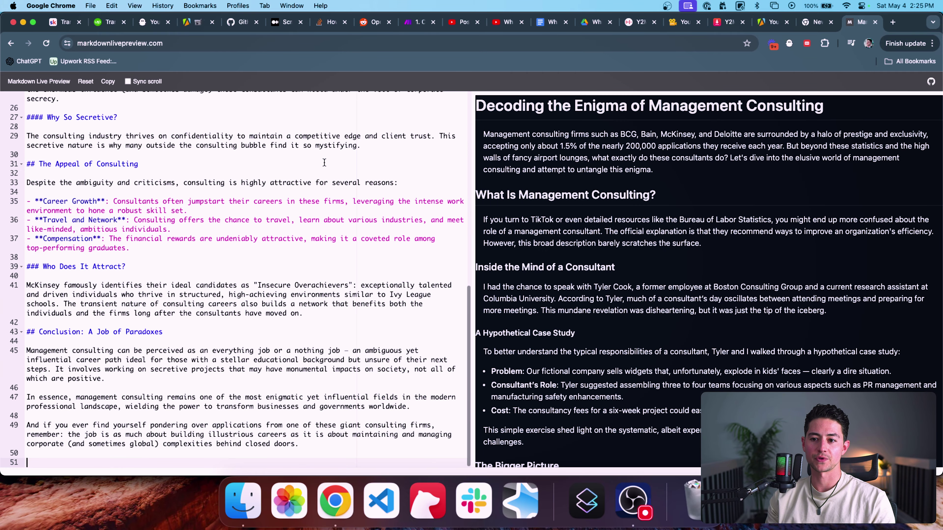
triple_click(511, 106)
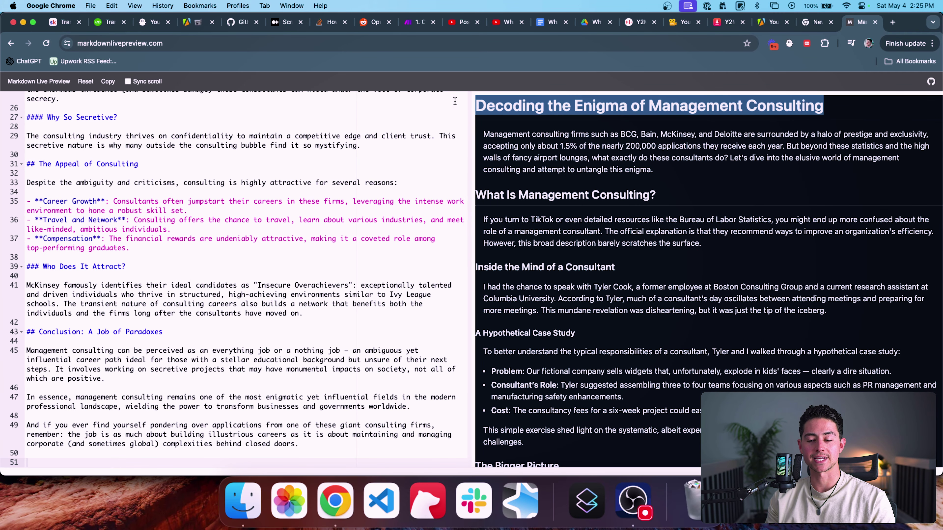
left_click(535, 111)
scroll(535, 111, "down", 10)
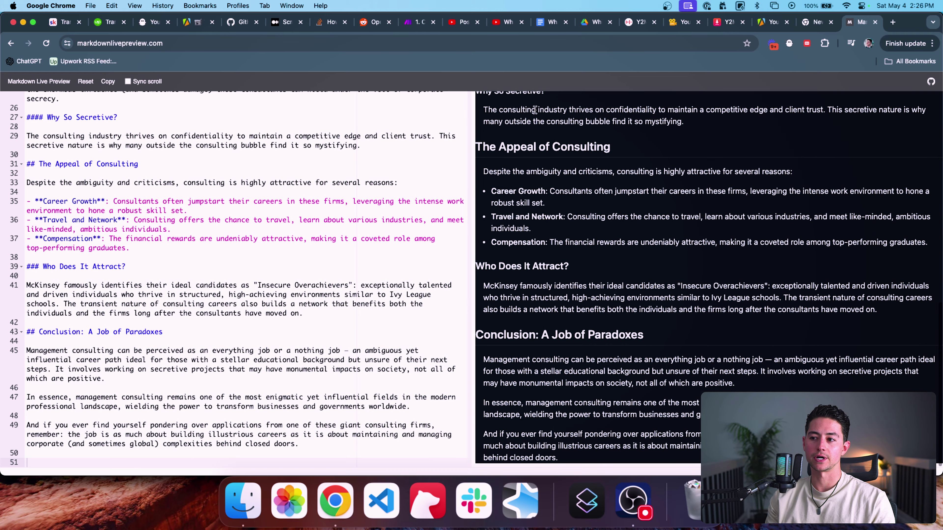
key("super+a")
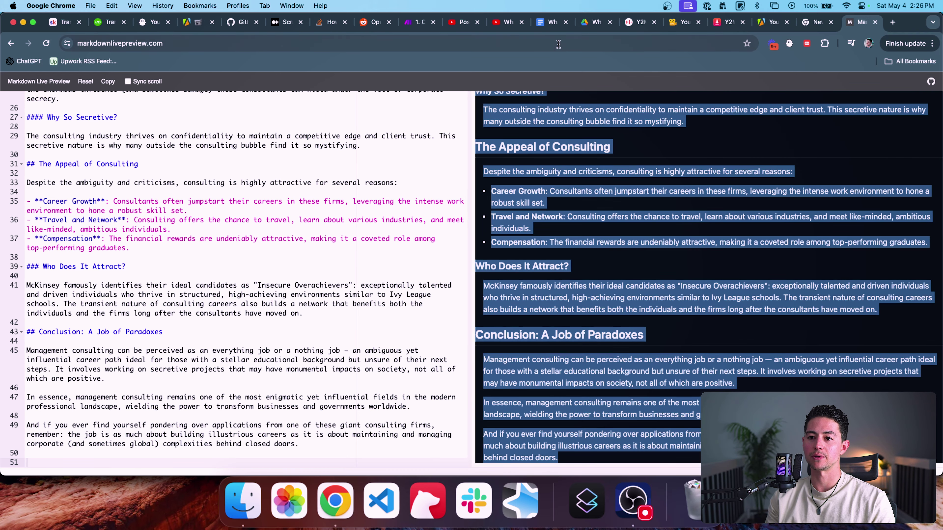
Step: Delete all existing content in the Google Doc 'What Do Consultants Actually Do?'
left_click(553, 25)
key("super+a")
key("BackSpace")
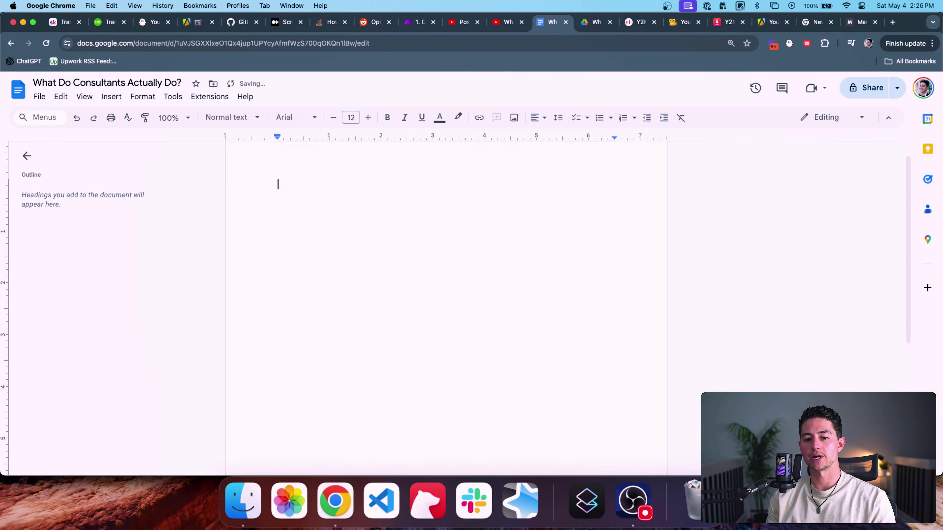
Step: Paste the formatted blog post into the Google Doc and check its heading and body formatting
key("super+v")
scroll(406, 214, "up", 20)
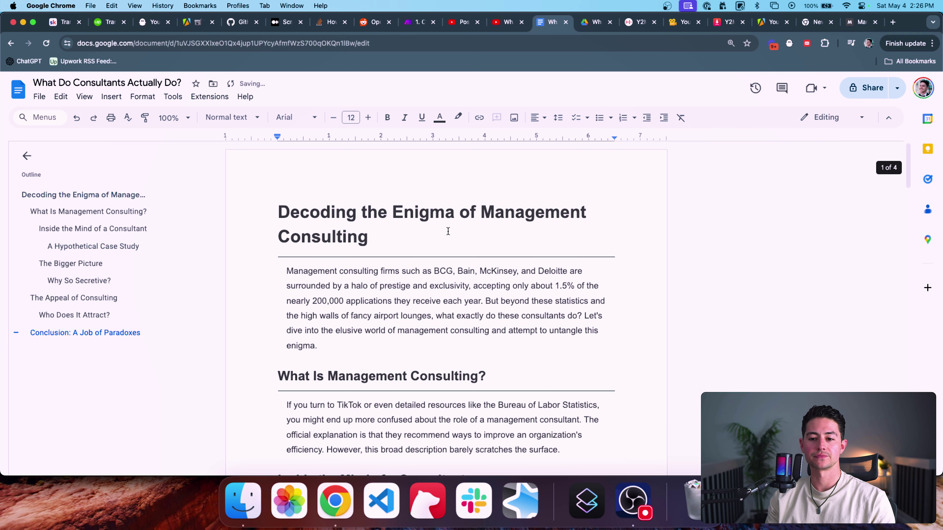
left_click(449, 231)
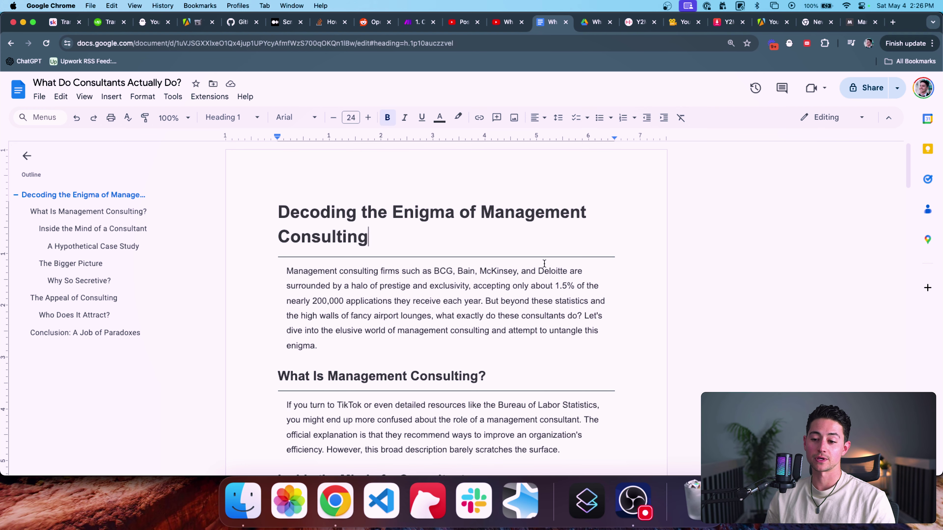
scroll(544, 264, "down", 3)
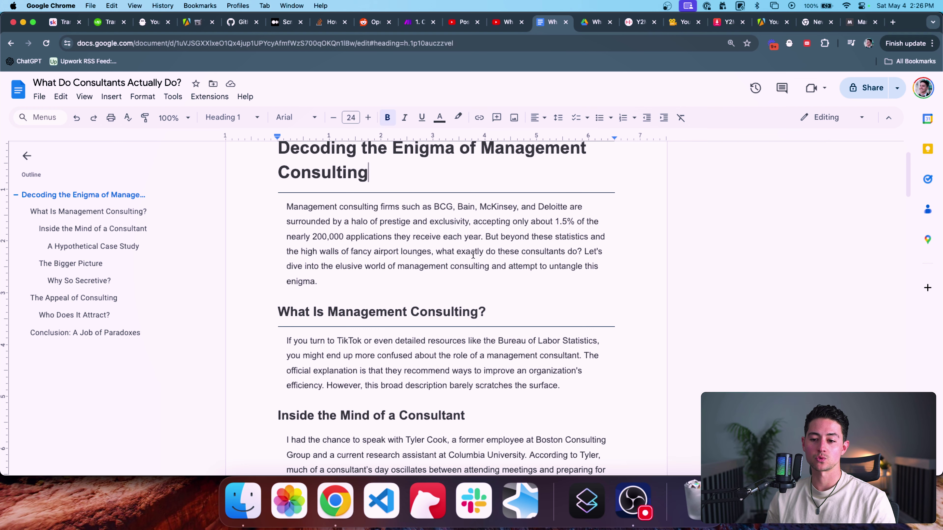
scroll(570, 281, "down", 1)
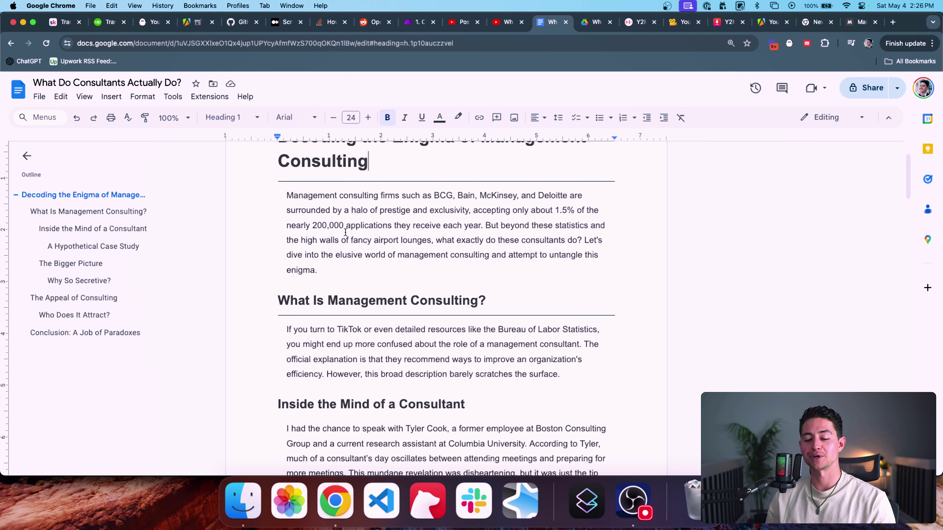
left_click(286, 255)
double_click(297, 255)
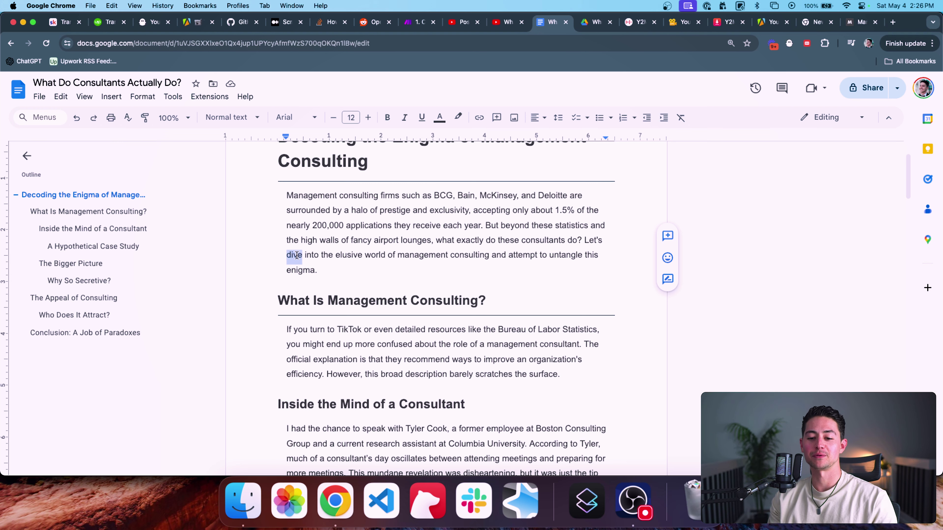
scroll(505, 194, "up", 3)
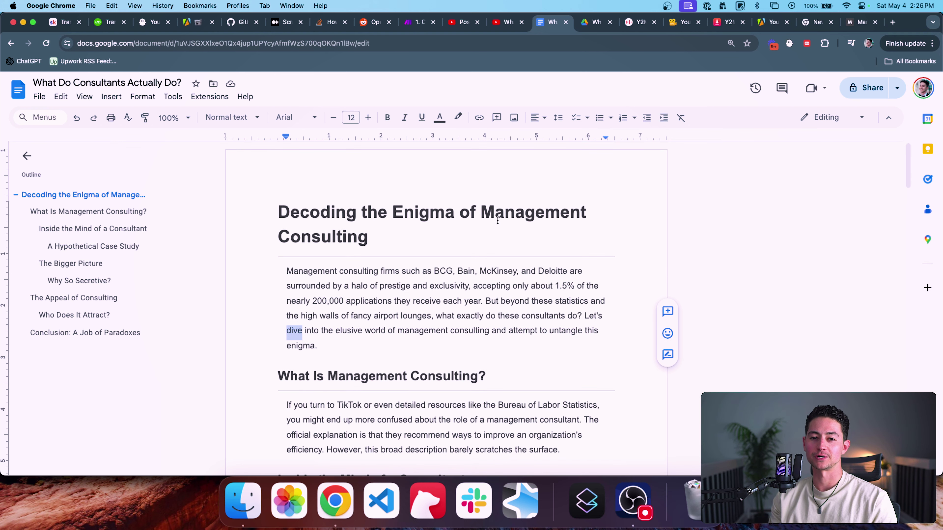
left_click(496, 219)
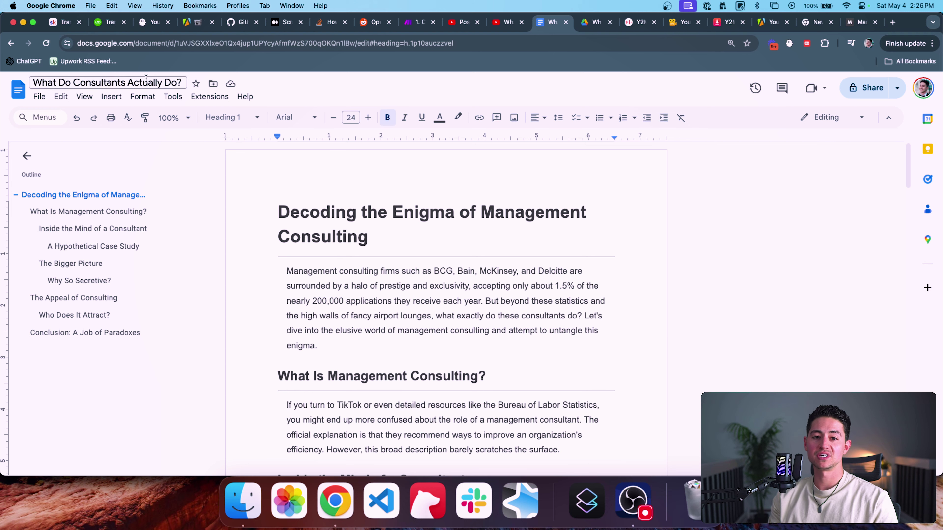
Step: Rename the document to its title heading, 'Decoding the Enigma of Management Consulting'
left_click(361, 218)
triple_click(361, 218)
key("super+c")
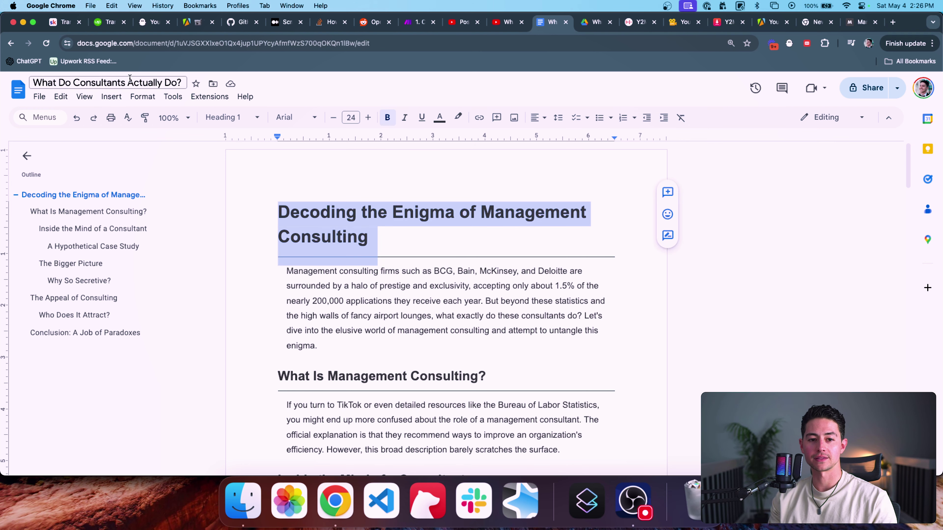
left_click(125, 83)
key("super+v")
key("super+a")
key("super+v")
left_click(338, 180)
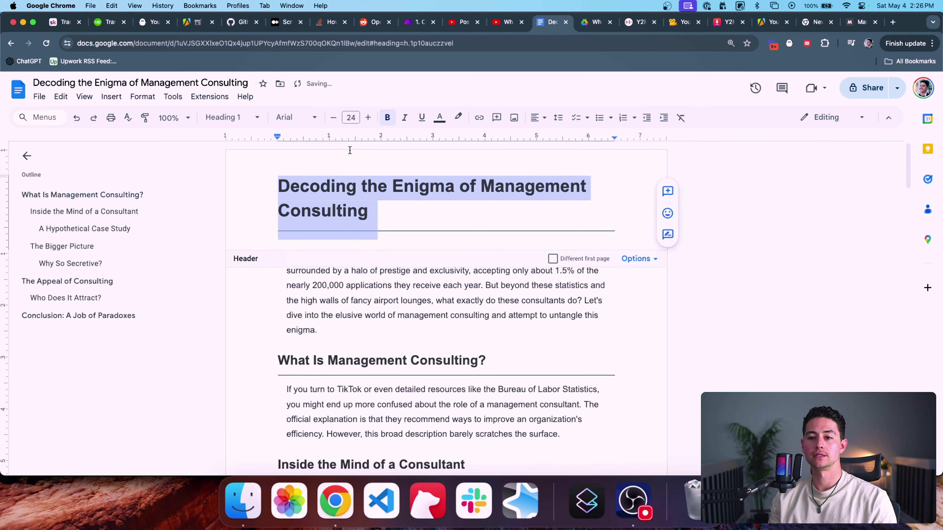
left_click(551, 213)
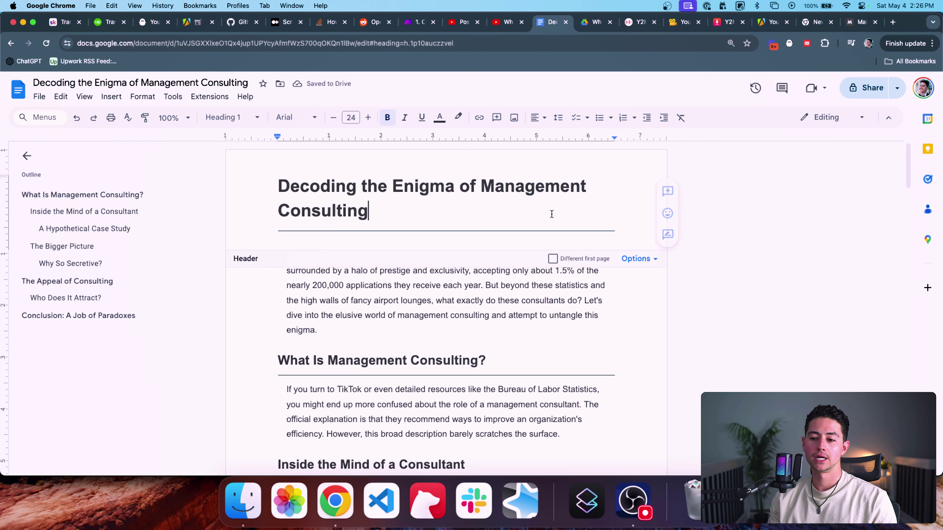
Step: Add a Google Docs 'Create a Document' module connected after the second OpenAI module
left_click(419, 22)
left_click(425, 144)
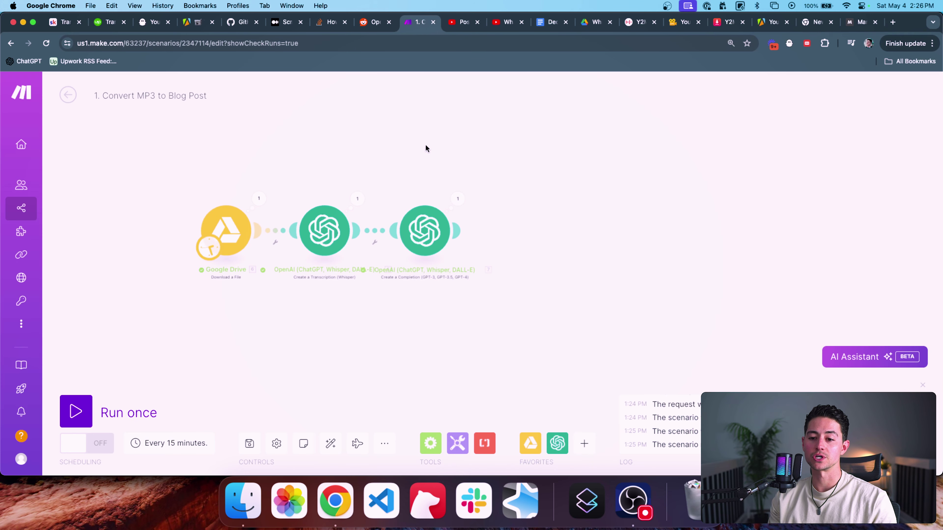
left_click(584, 443)
type("google doc")
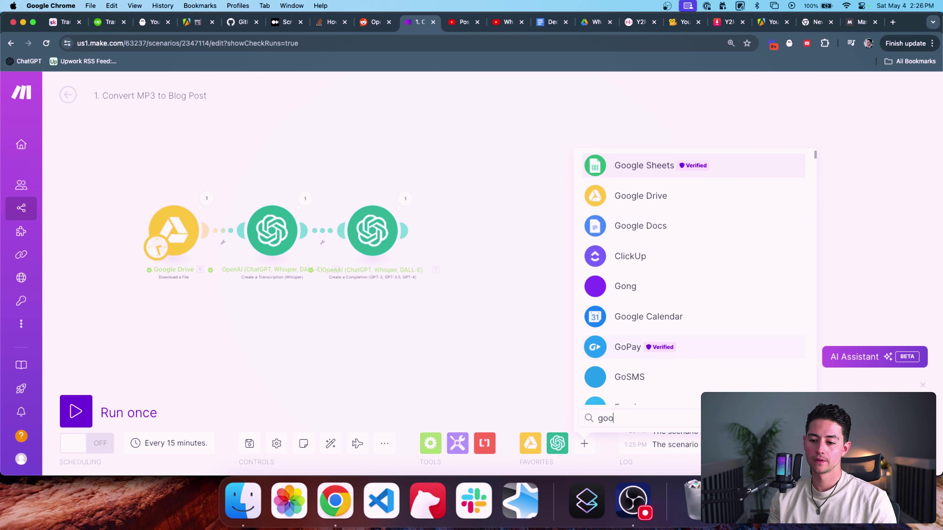
left_click(648, 167)
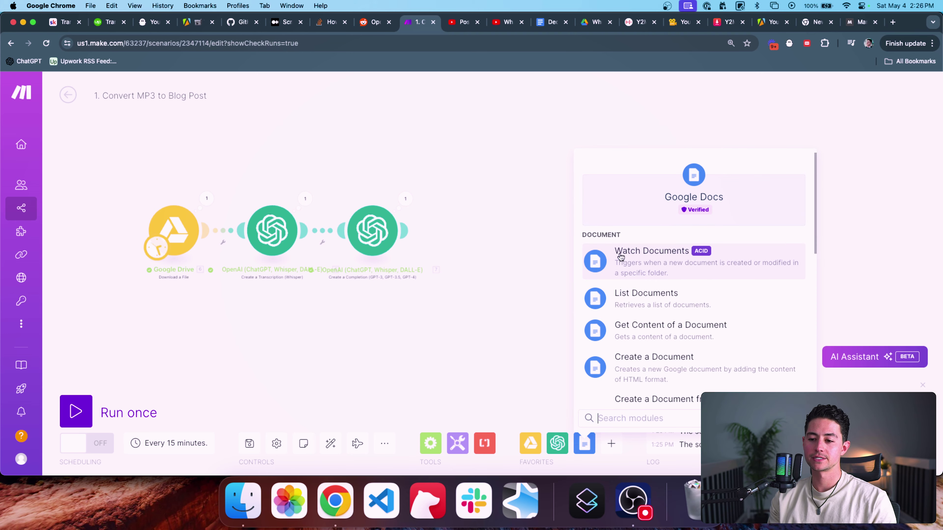
scroll(660, 319, "down", 3)
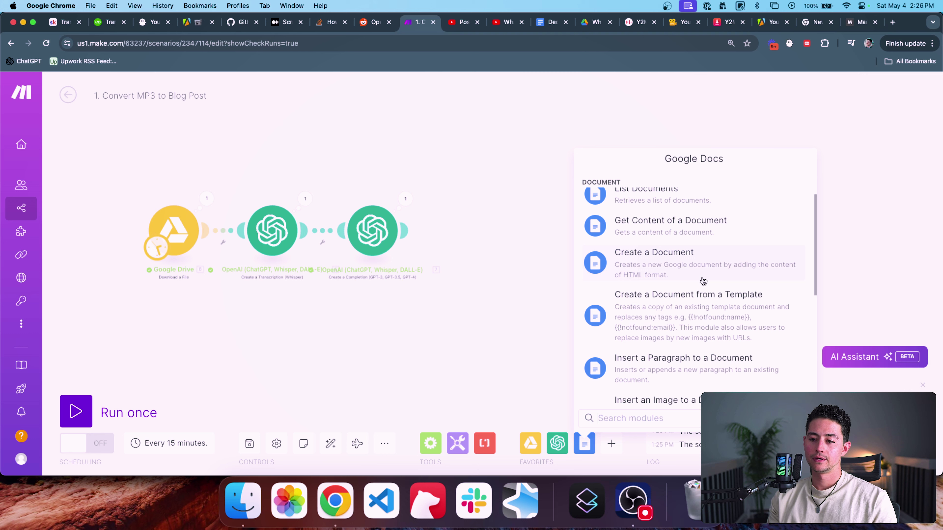
scroll(729, 297, "down", 1)
scroll(729, 299, "down", 1)
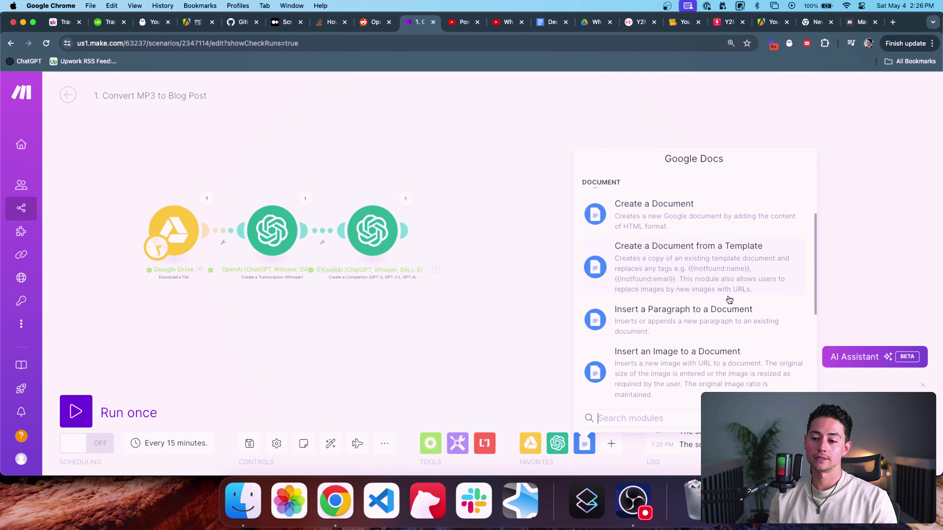
left_click(683, 222)
left_click_drag(677, 223, 473, 236)
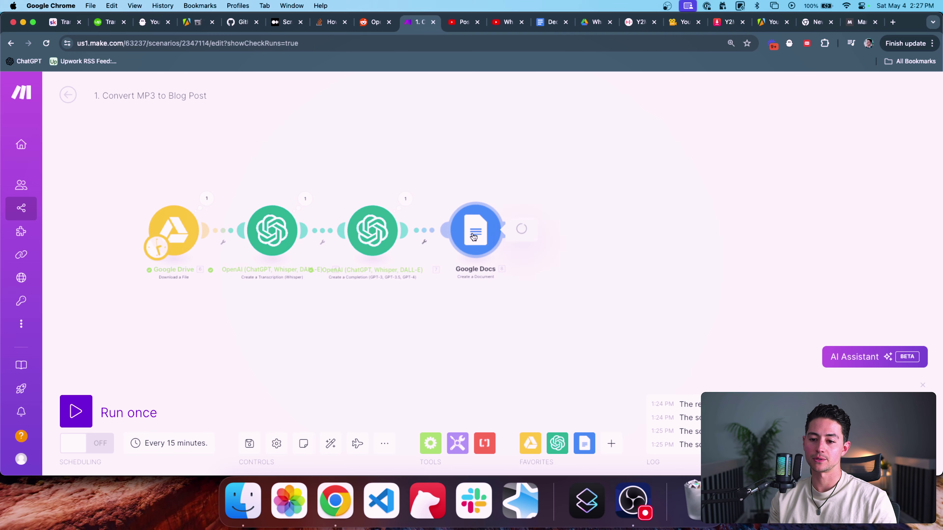
Step: Name the new Google Doc 'Example Blog Post' and save it in the Drive root folder '/'
left_click(571, 201)
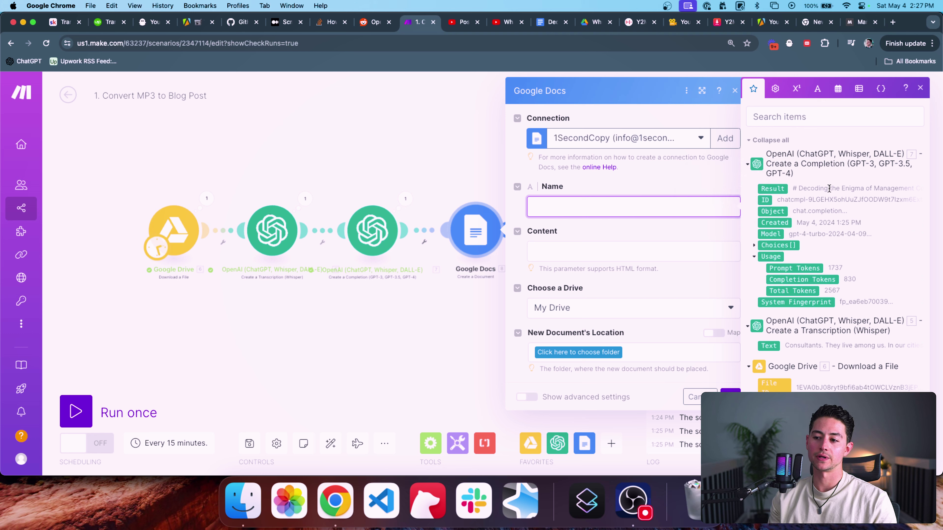
type("Example Blog ")
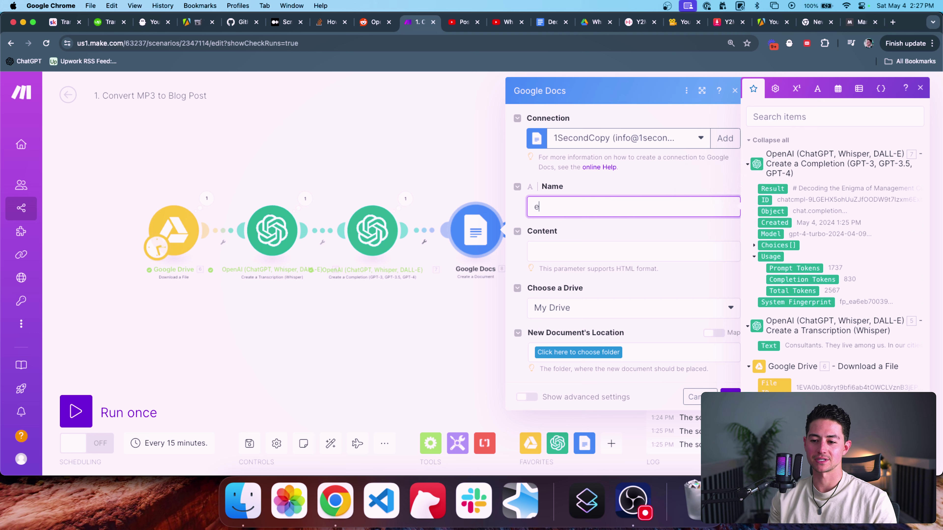
type("Post")
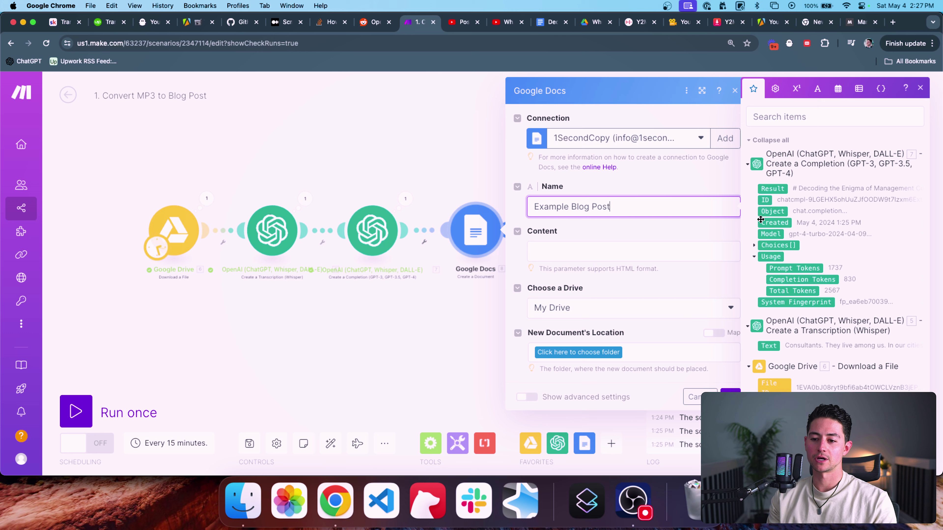
left_click(678, 248)
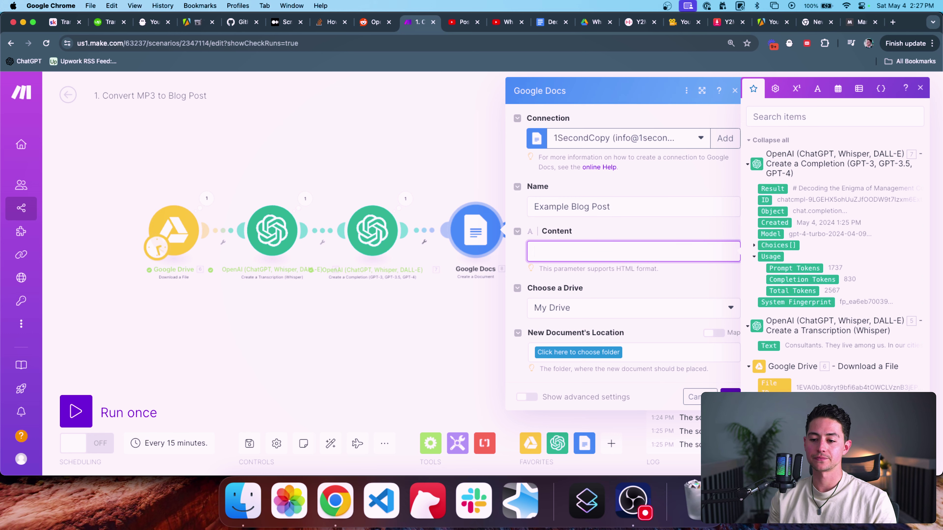
left_click(590, 349)
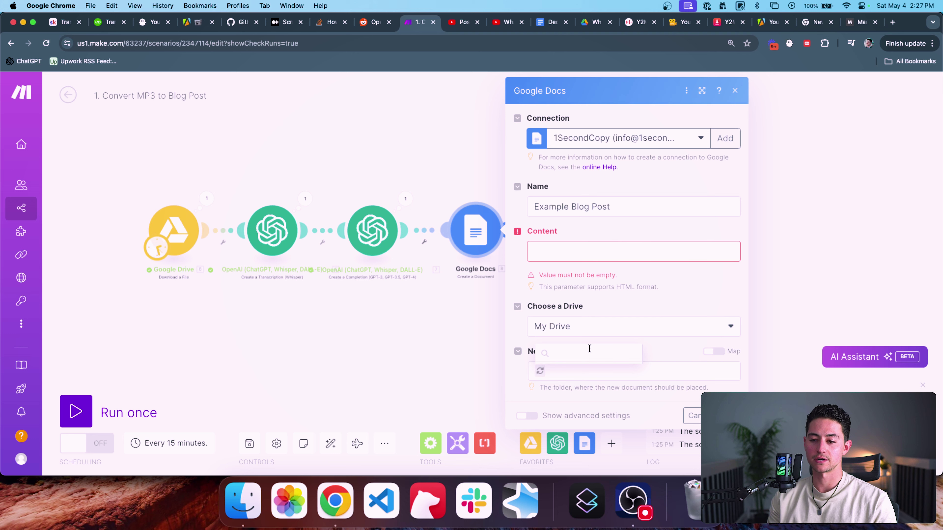
left_click(575, 284)
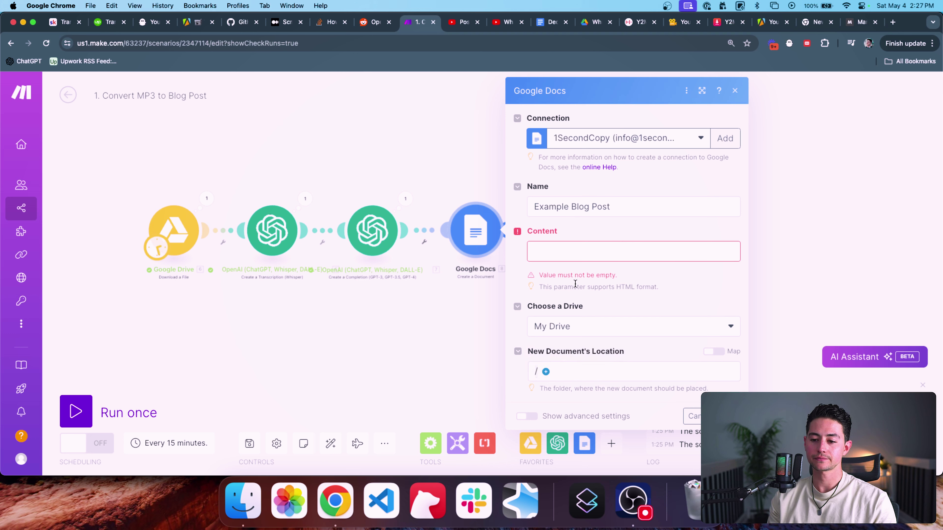
left_click(597, 247)
key("Escape")
key("Escape")
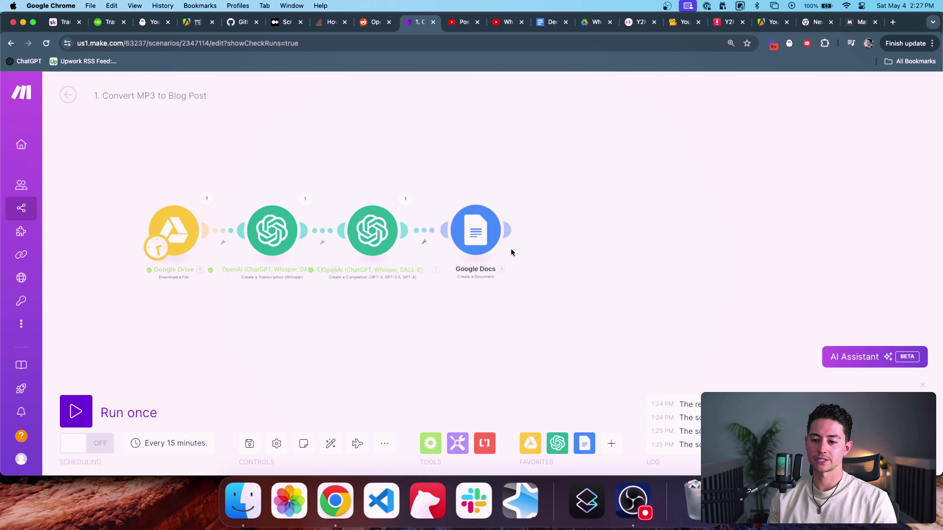
Step: Review the second OpenAI module's generated blog post result
left_click(405, 198)
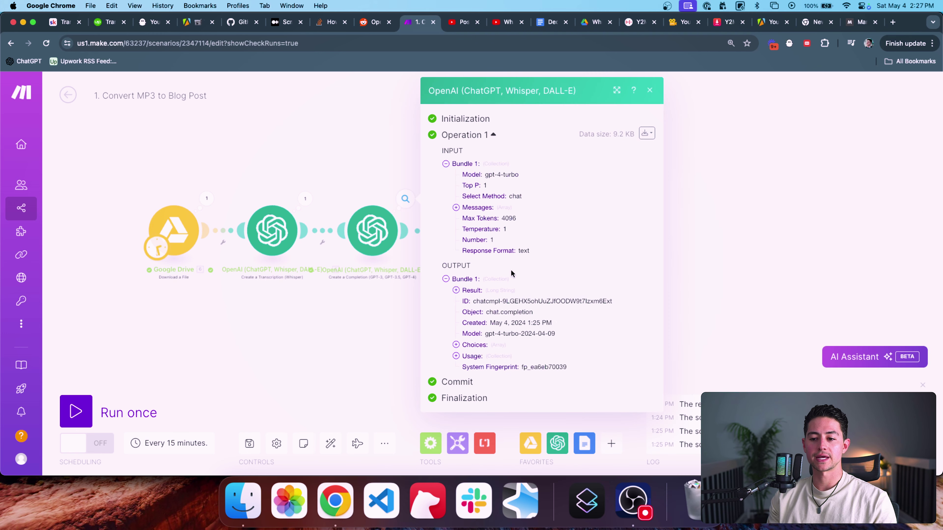
left_click(467, 290)
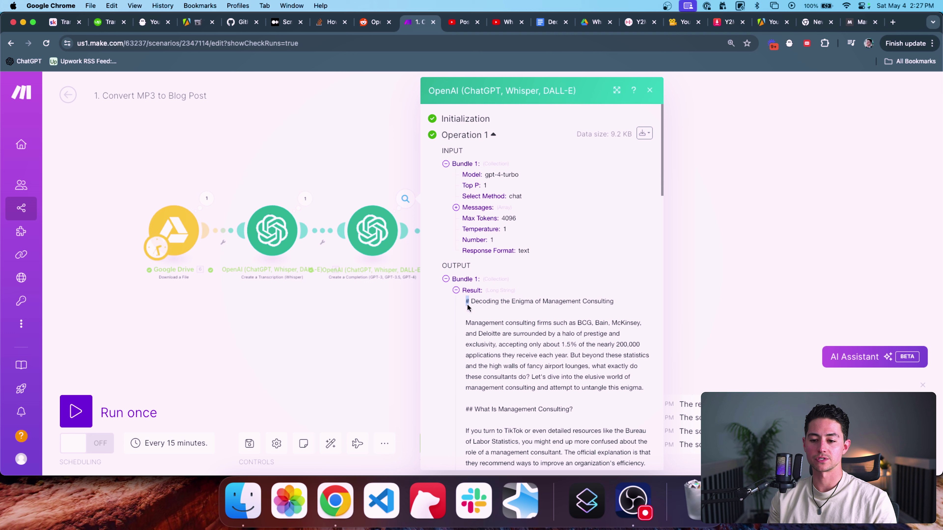
left_click(363, 319)
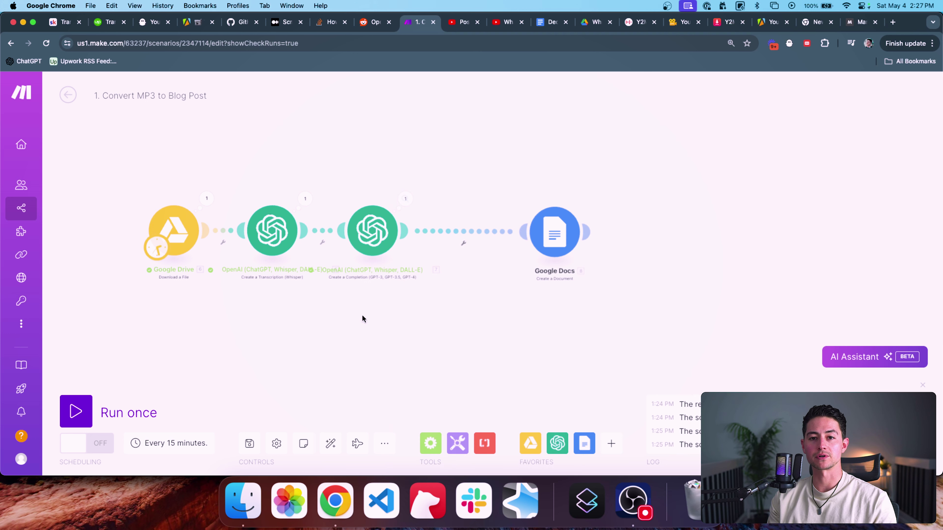
Step: Insert a Markdown 'Markdown to HTML' module between the OpenAI and Google Docs modules
left_click(612, 440)
type("markd")
left_click(635, 164)
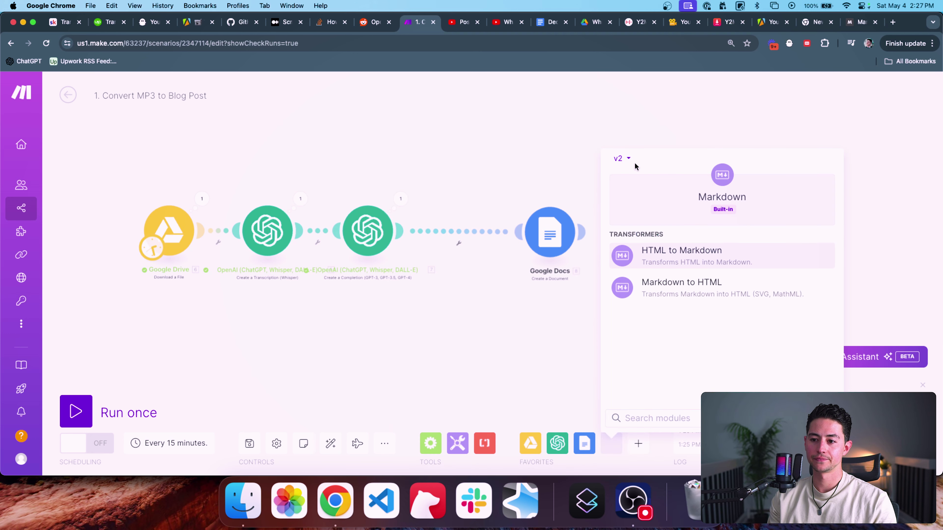
left_click(674, 288)
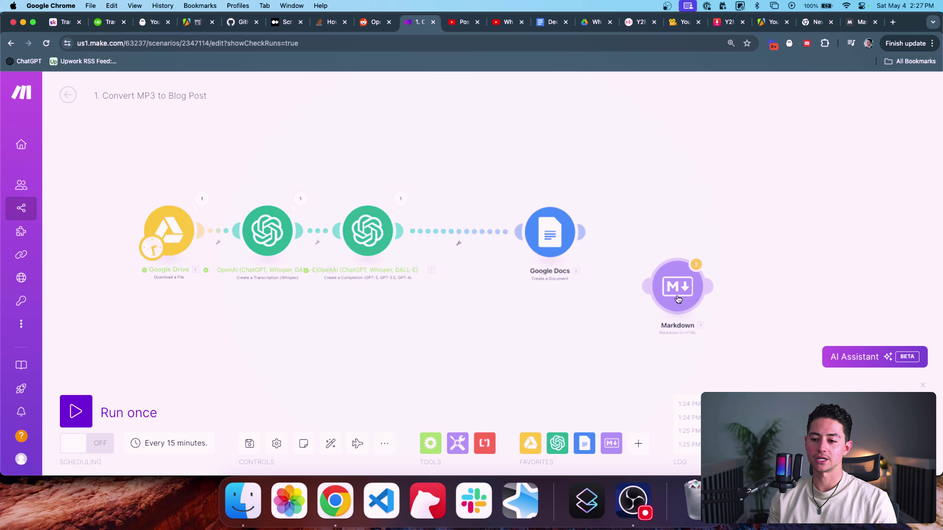
left_click_drag(678, 299, 468, 243)
left_click(468, 242)
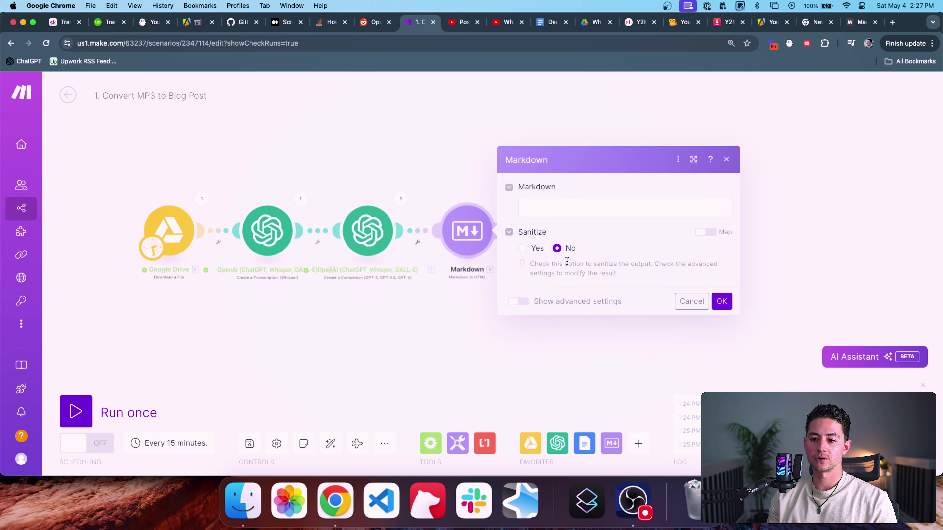
Step: Fill the Markdown module's input with the generated blog post text from OpenAI
left_click(564, 215)
left_click(421, 186)
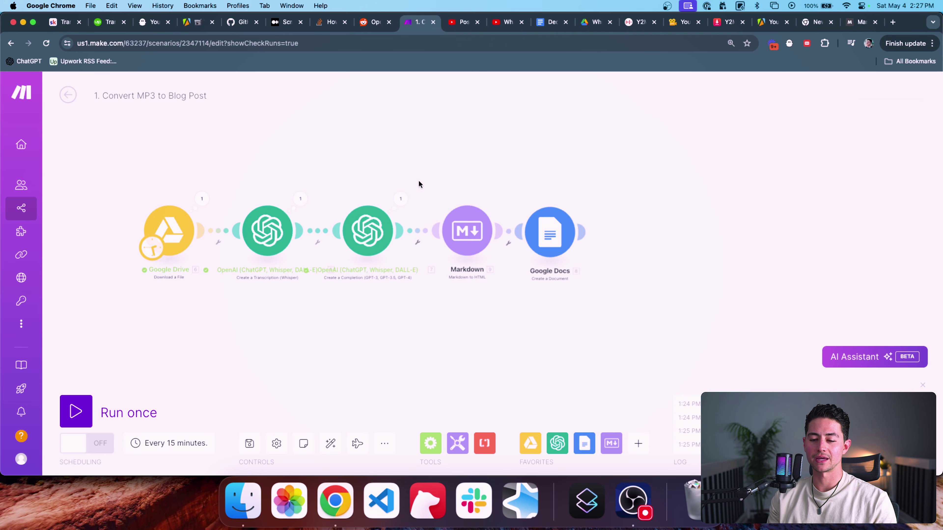
left_click(401, 199)
left_click(464, 289)
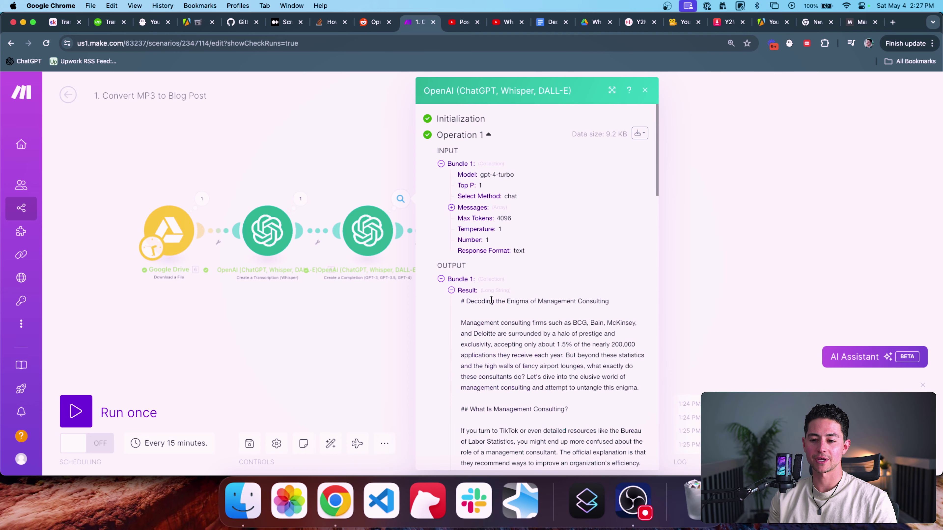
scroll(555, 355, "down", 15)
triple_click(542, 351)
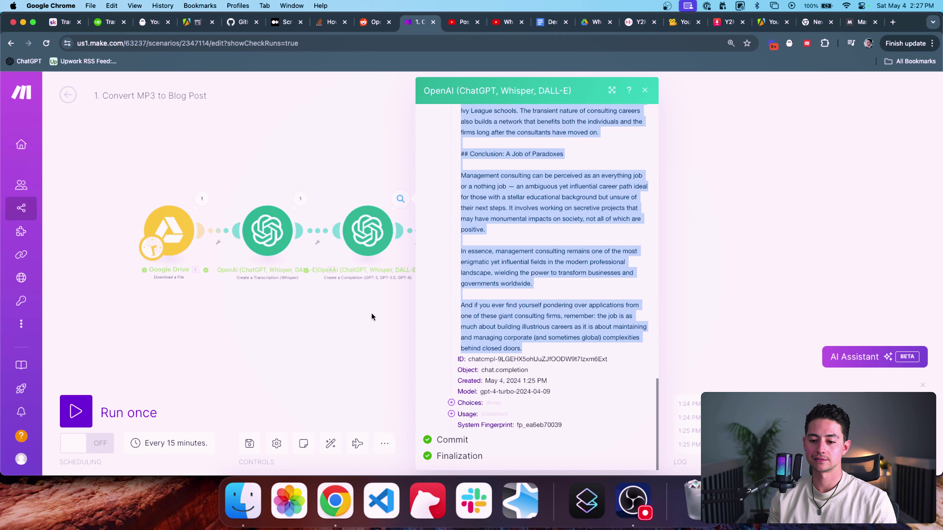
left_click(373, 316)
left_click(445, 244)
left_click(564, 201)
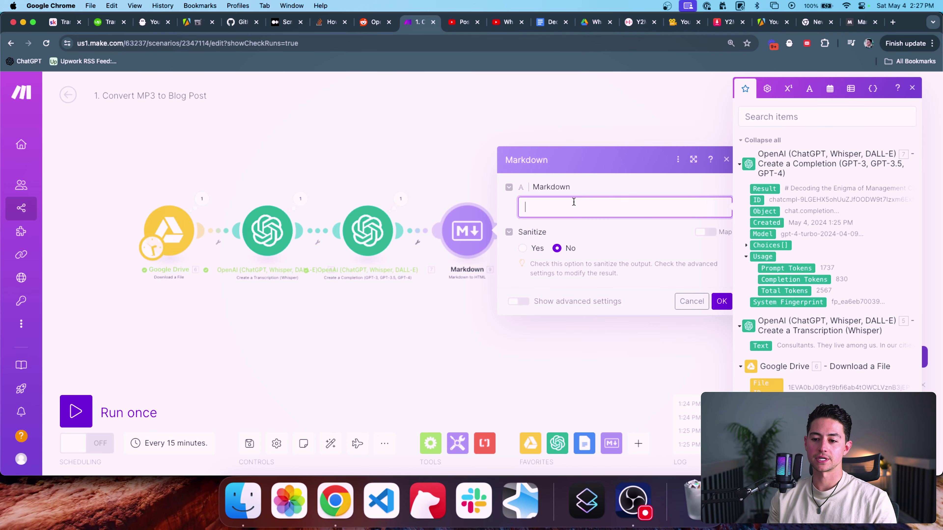
key("cmd+v")
Step: Turn on GitHub Flavored Markdown in advanced settings and save the Markdown module
scroll(623, 297, "down", 3)
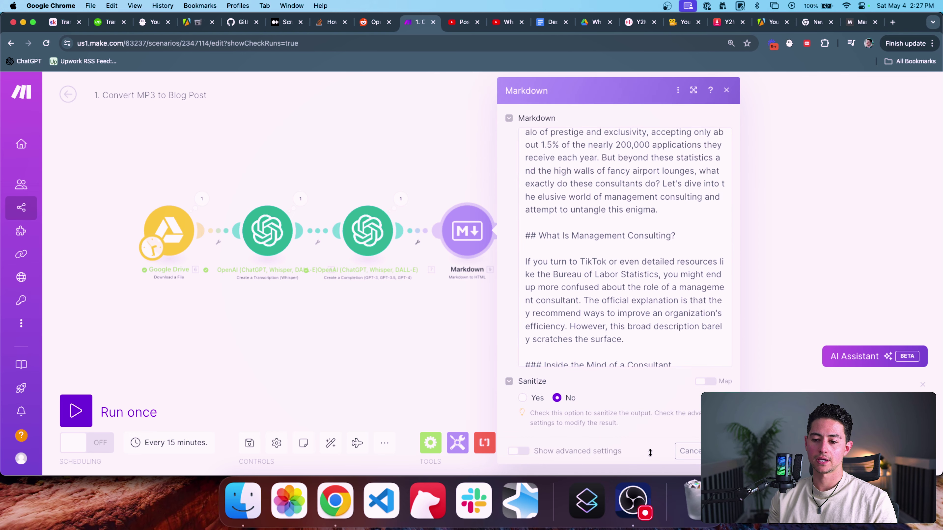
left_click(518, 451)
scroll(591, 386, "down", 1)
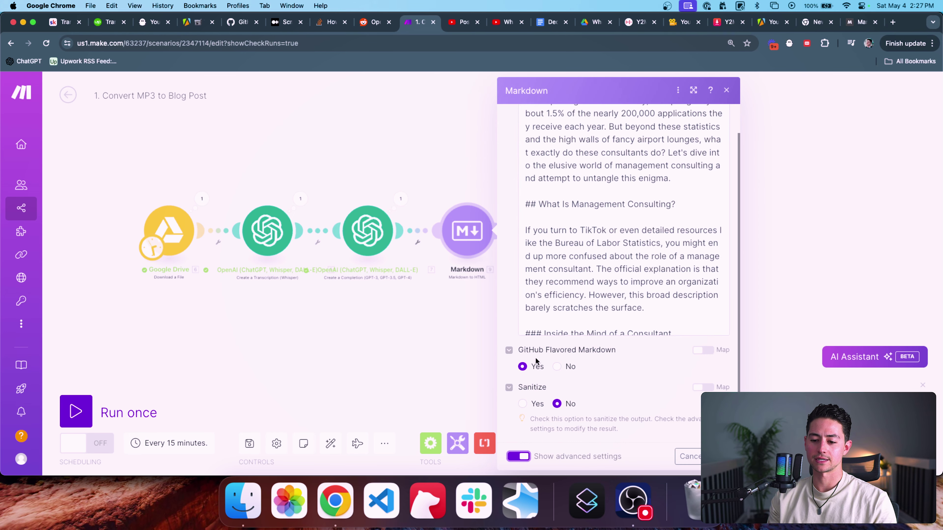
left_click(711, 456)
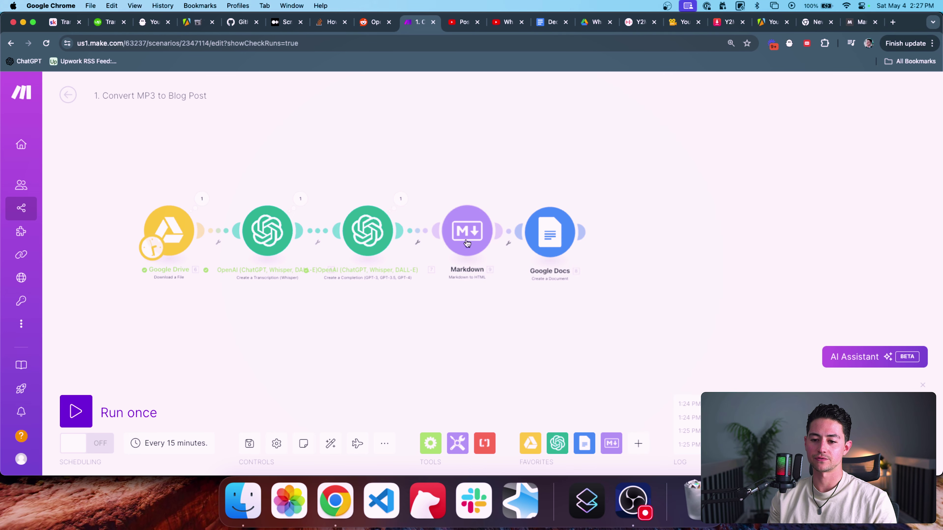
right_click(467, 231)
Step: Run the scenario once and copy the Markdown module's generated HTML output
left_click(509, 261)
left_click(479, 223)
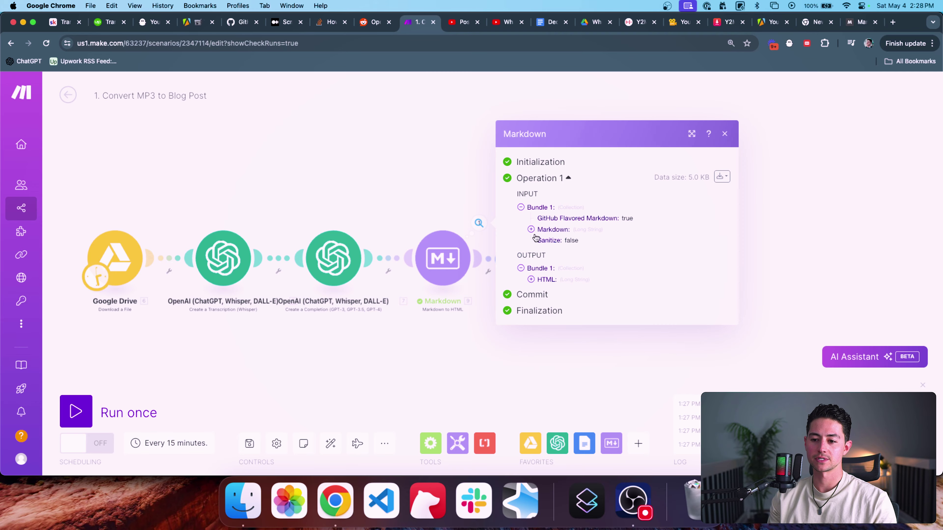
left_click(552, 279)
scroll(574, 230, "down", 1)
triple_click(574, 223)
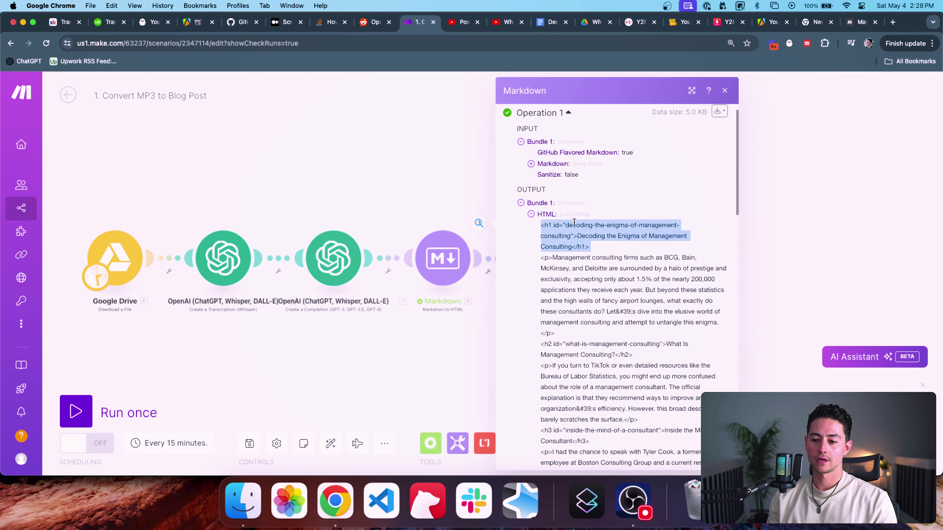
scroll(575, 222, "down", 2)
scroll(574, 223, "down", 15)
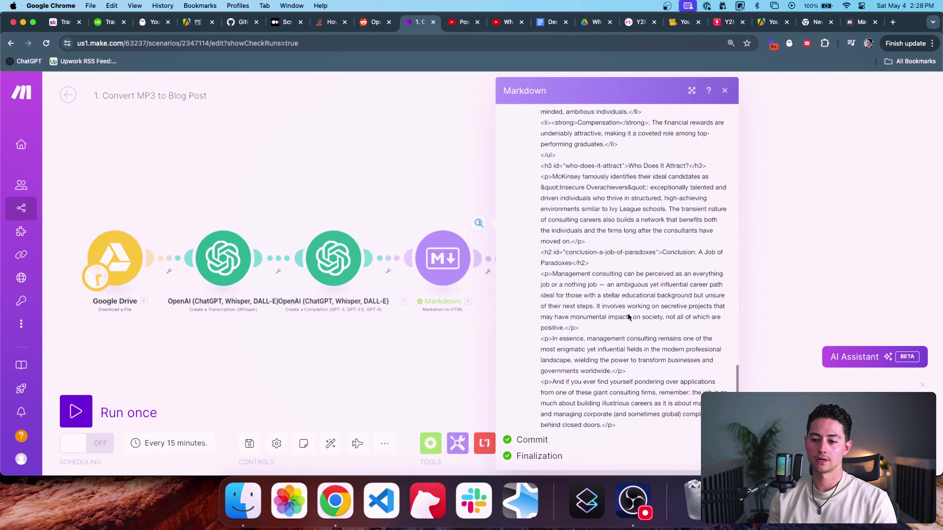
key("super+a")
left_click(439, 306)
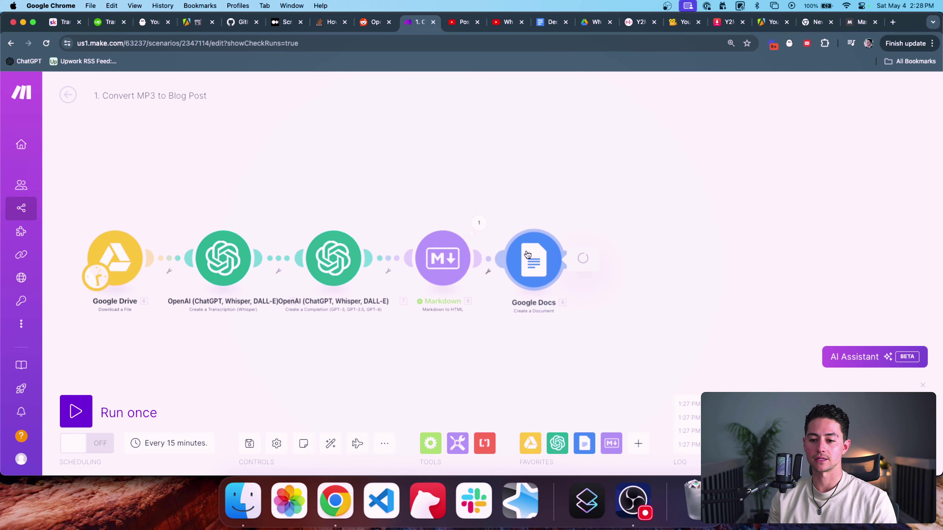
Step: Paste the HTML blog post into the Google Docs module's Content field and reset page zoom
left_click(534, 261)
left_click(635, 267)
key("super+a")
key("super+v")
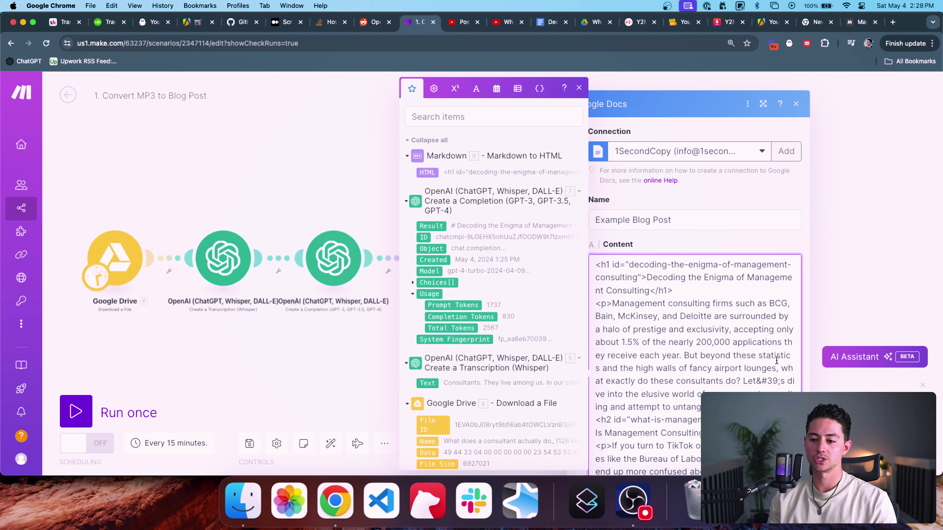
scroll(777, 360, "down", 10)
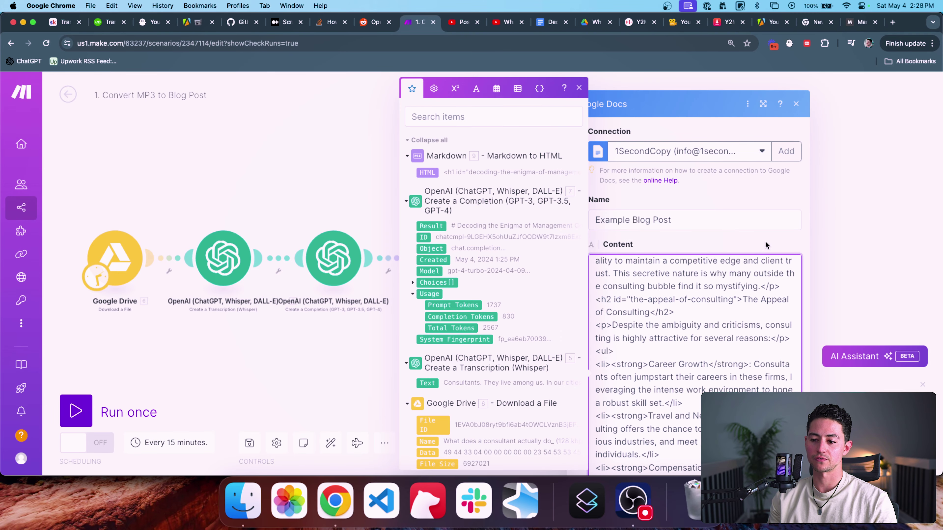
left_click(753, 193)
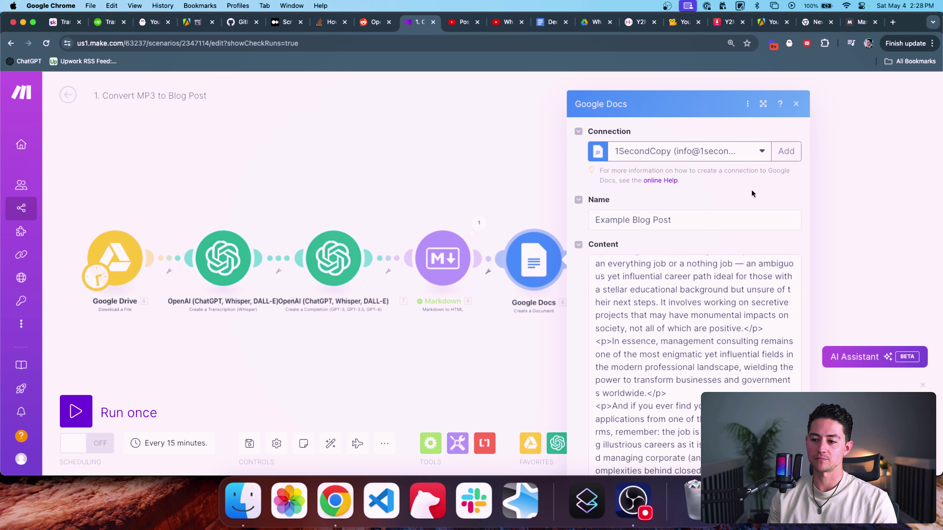
key("super+minus")
Step: Run only the Google Docs module to create the 'Example Blog Post' document
key("Escape")
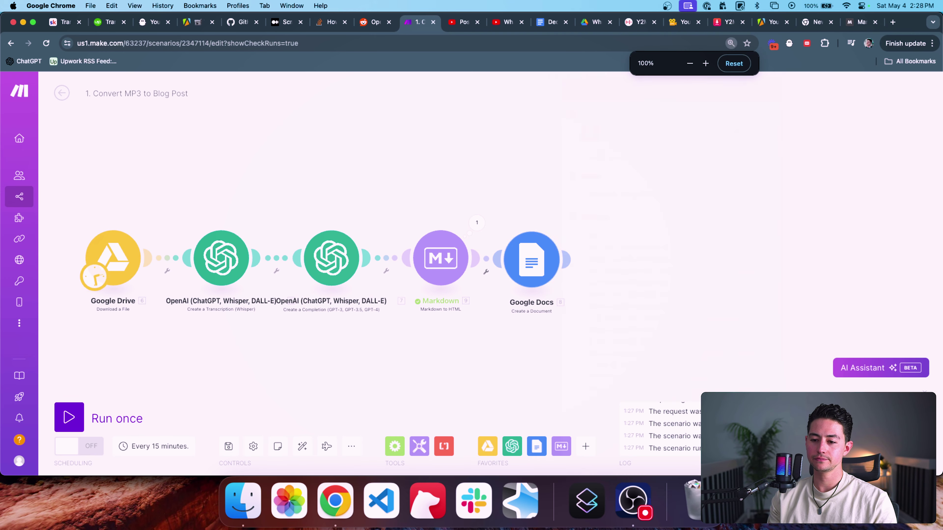
right_click(532, 268)
left_click(579, 295)
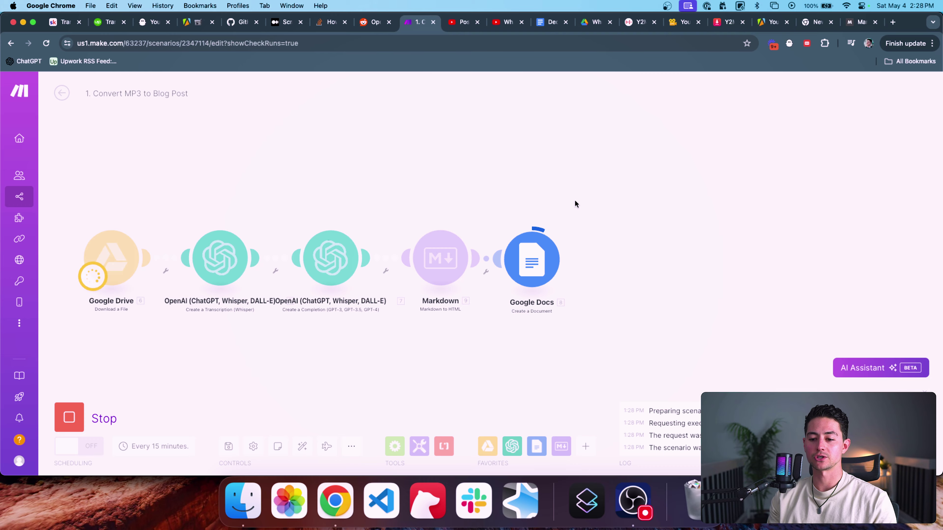
Step: Copy the new document's Web View Link from the run output into a new tab
left_click(572, 225)
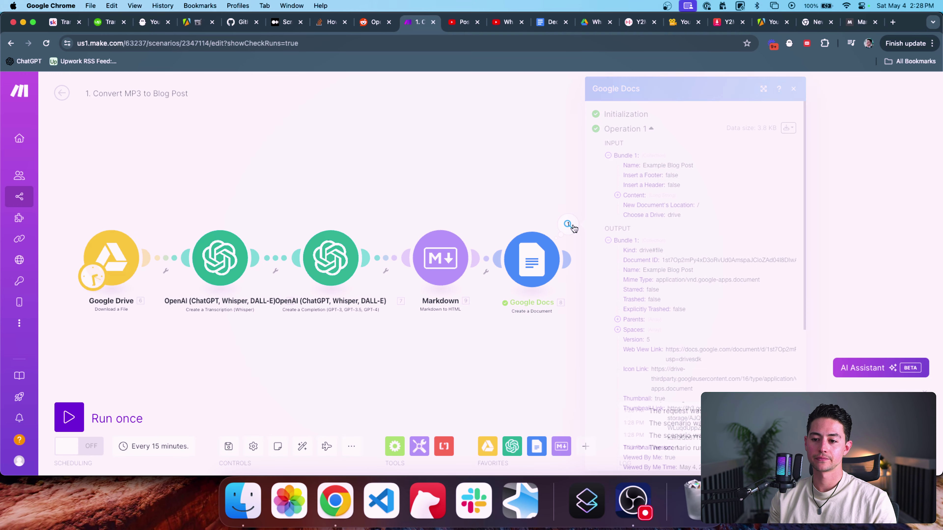
scroll(678, 282, "down", 3)
triple_click(685, 291)
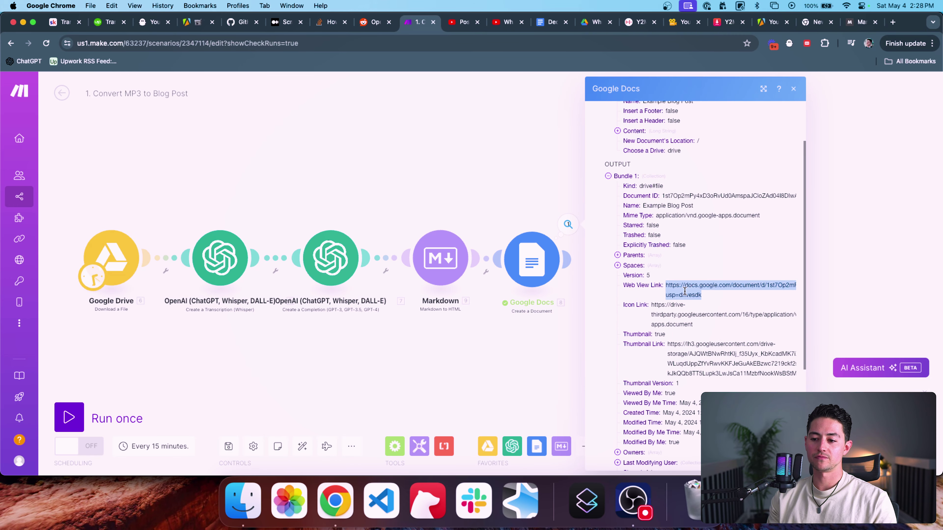
key("super+c")
key("super+t")
key("super+v")
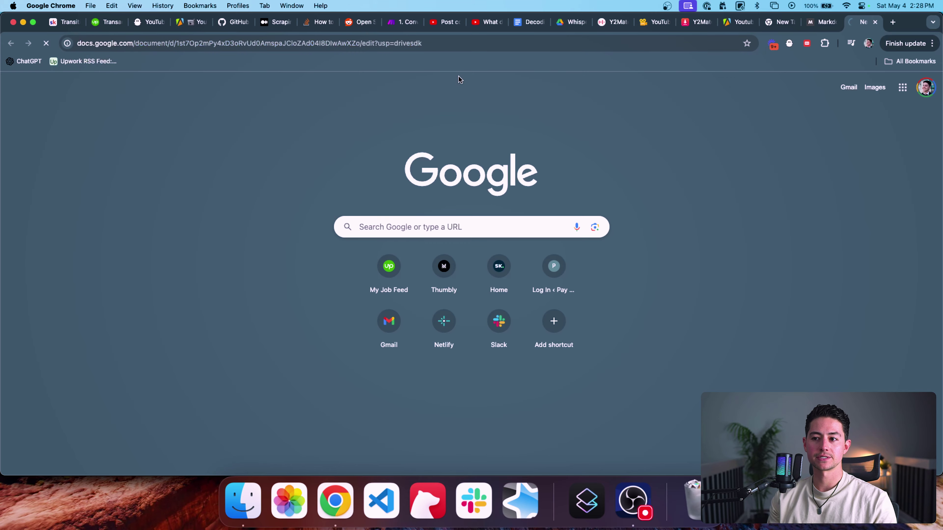
Step: Load the 'Example Blog Post' document and look over the pasted blog post
key("Return")
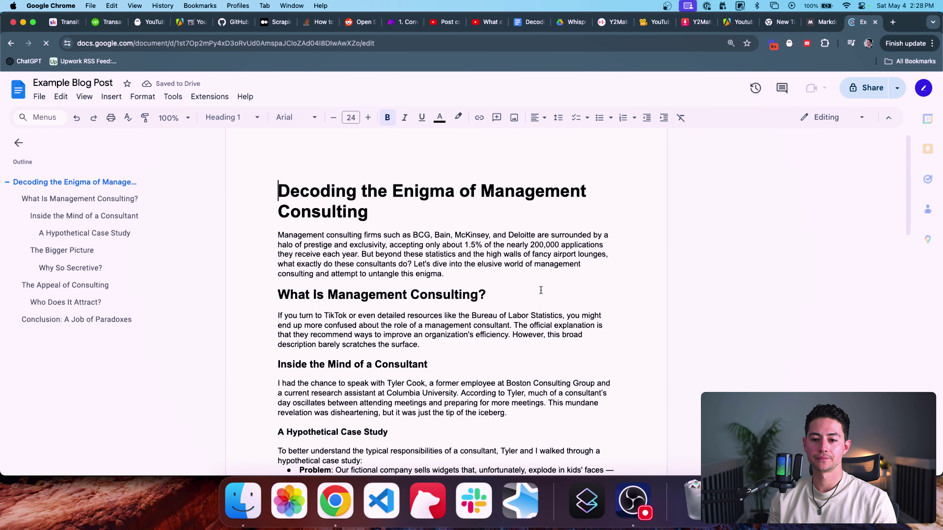
scroll(541, 290, "down", 3)
scroll(541, 290, "down", 20)
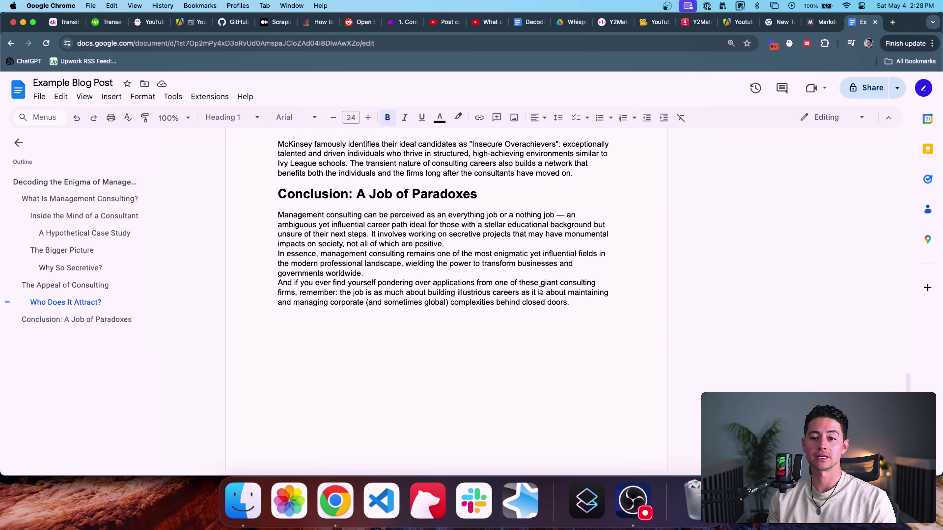
scroll(395, 271, "up", 9)
scroll(396, 270, "up", 15)
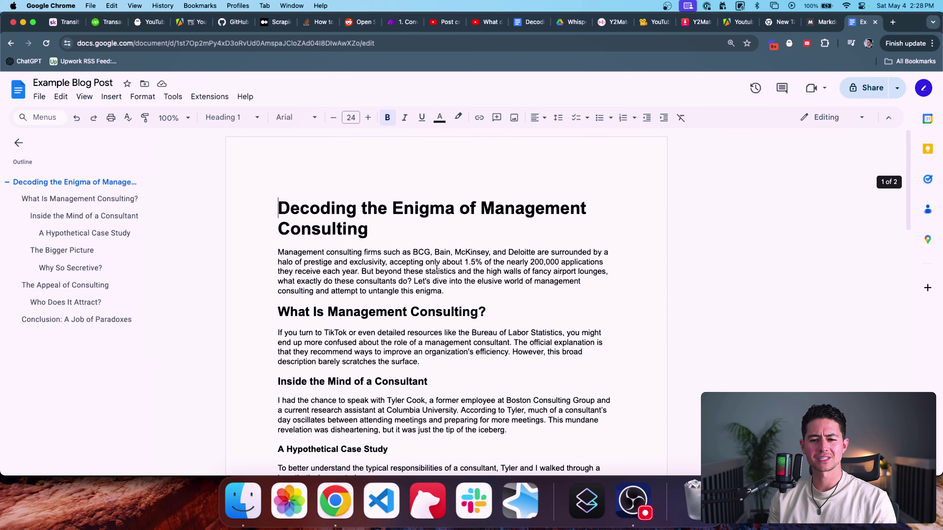
key("super+a")
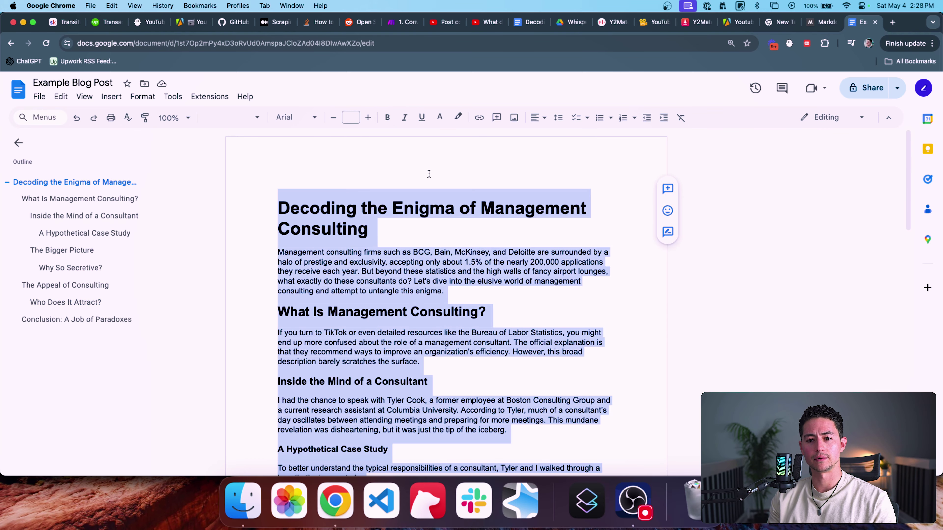
left_click(441, 259)
scroll(415, 266, "down", 20)
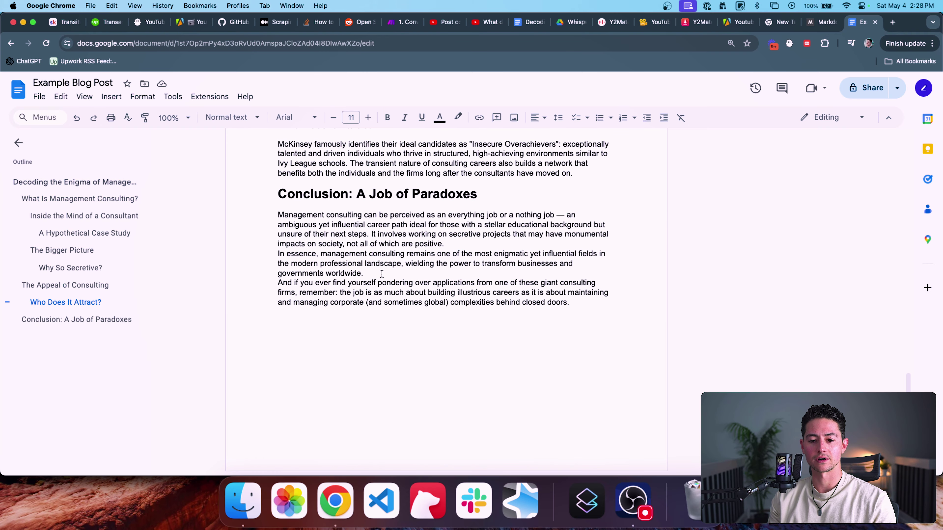
left_click_drag(382, 274, 278, 253)
Step: Set the whole document to 1.5 line spacing with space added before paragraphs
key("super+a")
left_click(536, 118)
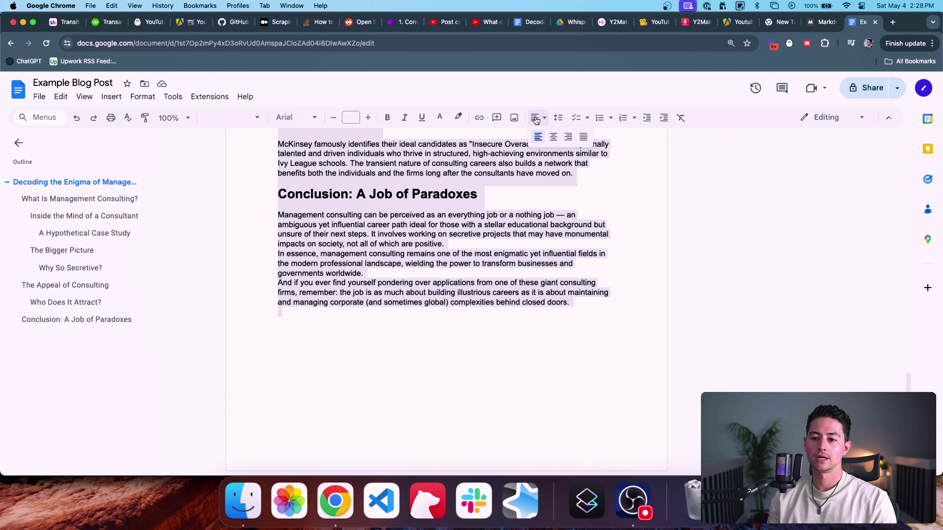
left_click(558, 117)
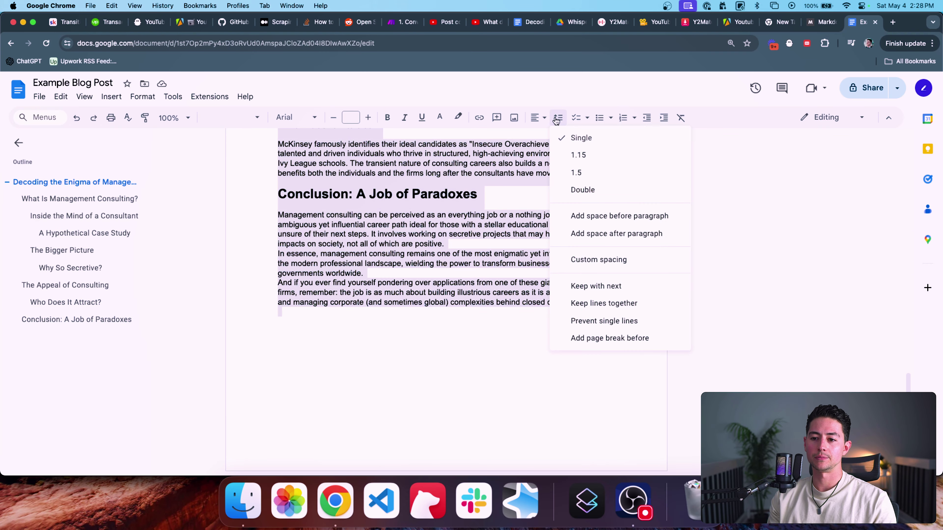
left_click(591, 171)
left_click(560, 118)
left_click(621, 224)
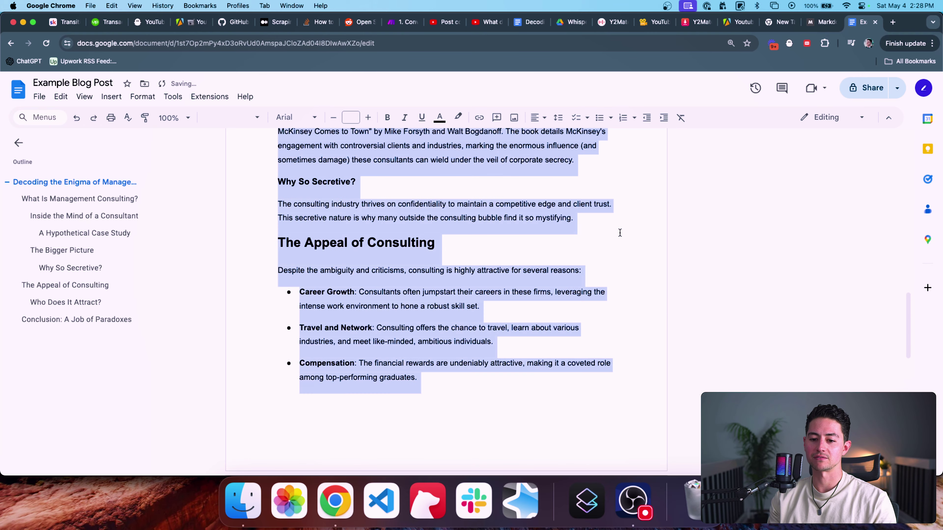
left_click(555, 285)
Step: Change the whole document's font to Inter
scroll(555, 286, "down", 5)
scroll(555, 285, "up", 15)
scroll(555, 286, "up", 5)
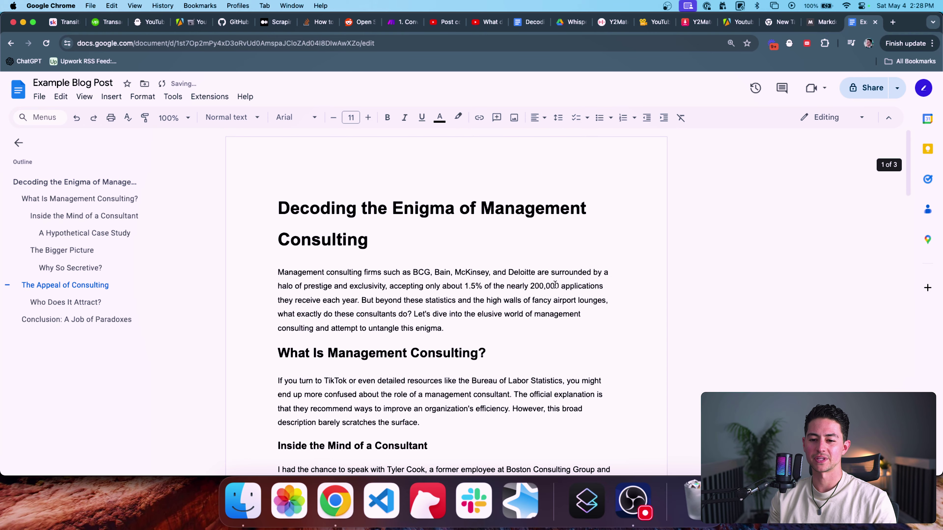
key("super+a")
left_click(296, 117)
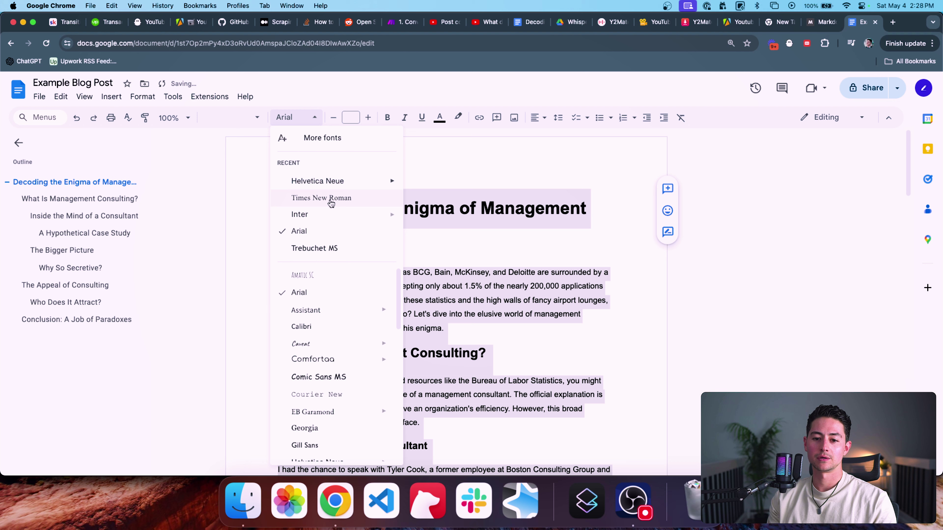
left_click(316, 214)
left_click(404, 210)
Step: Check the body text's new formatting and return to the Make scenario
scroll(517, 286, "down", 3)
scroll(518, 285, "down", 2)
left_click(517, 285)
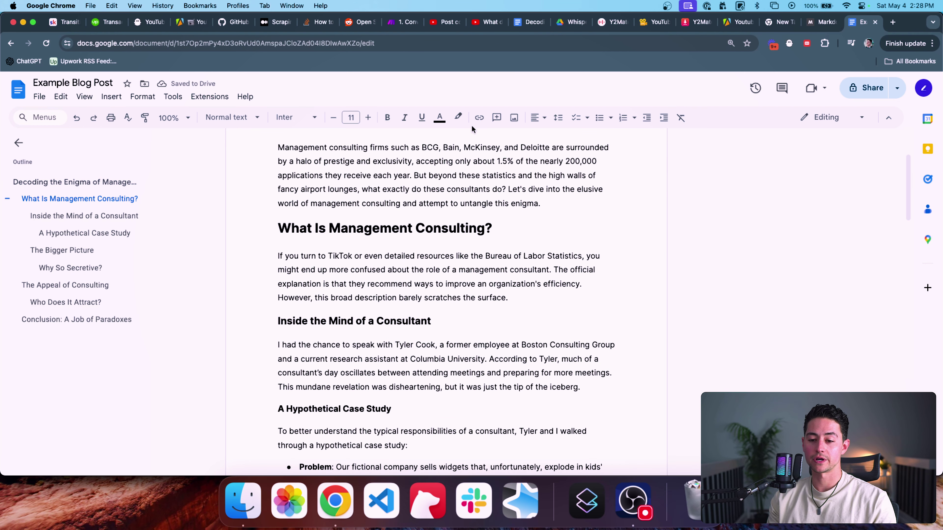
scroll(472, 179, "up", 5)
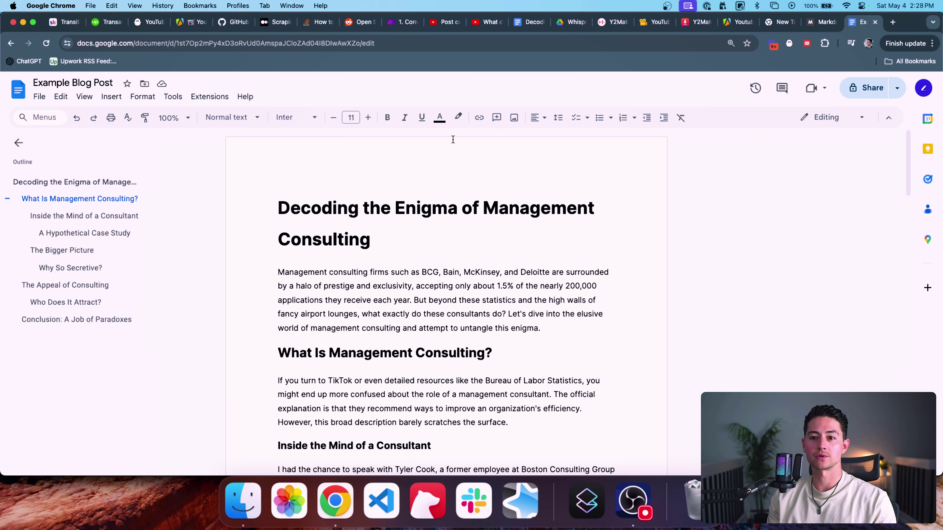
left_click(402, 22)
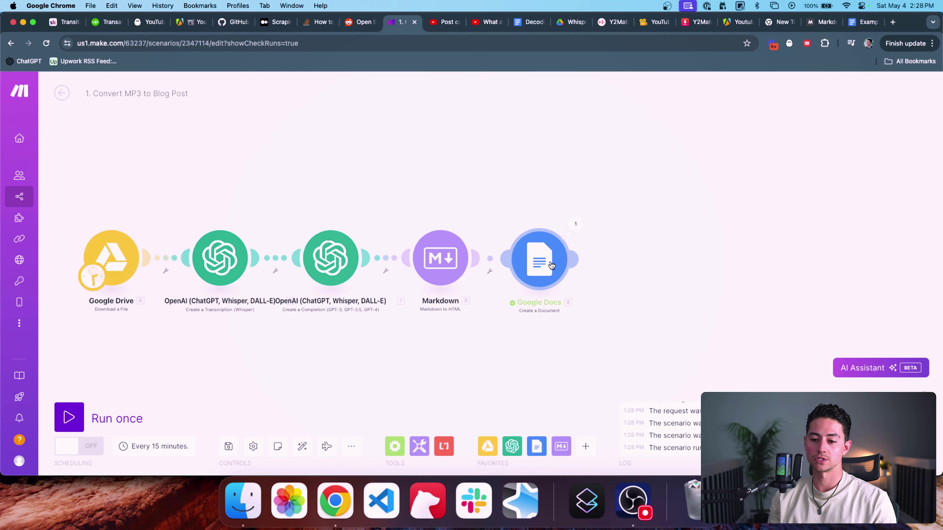
Step: Look over the Google Docs actions, then map an earlier output into the Markdown module's input
left_click(537, 446)
scroll(638, 333, "down", 3)
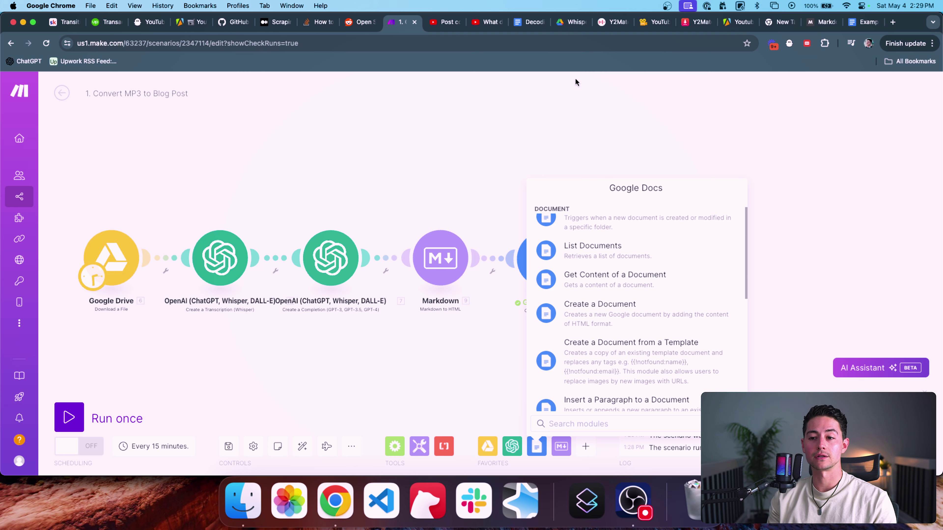
left_click(566, 111)
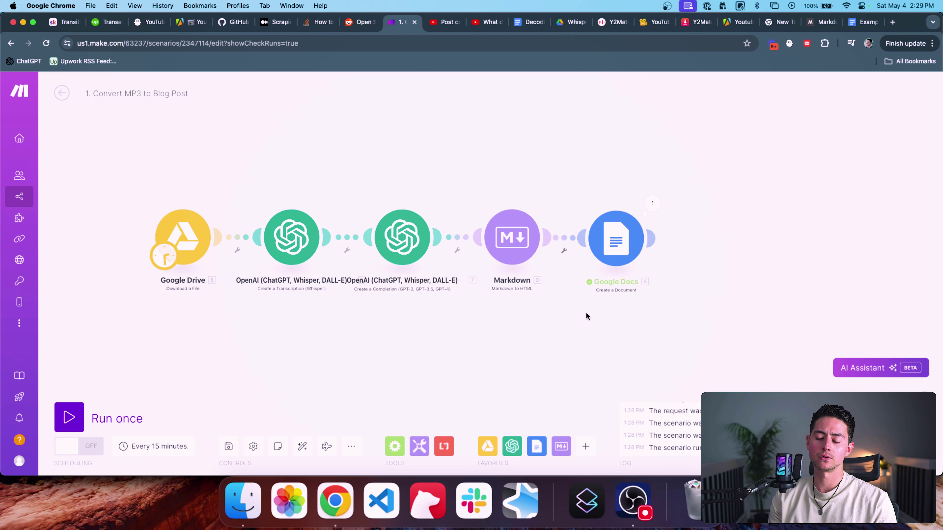
left_click(512, 237)
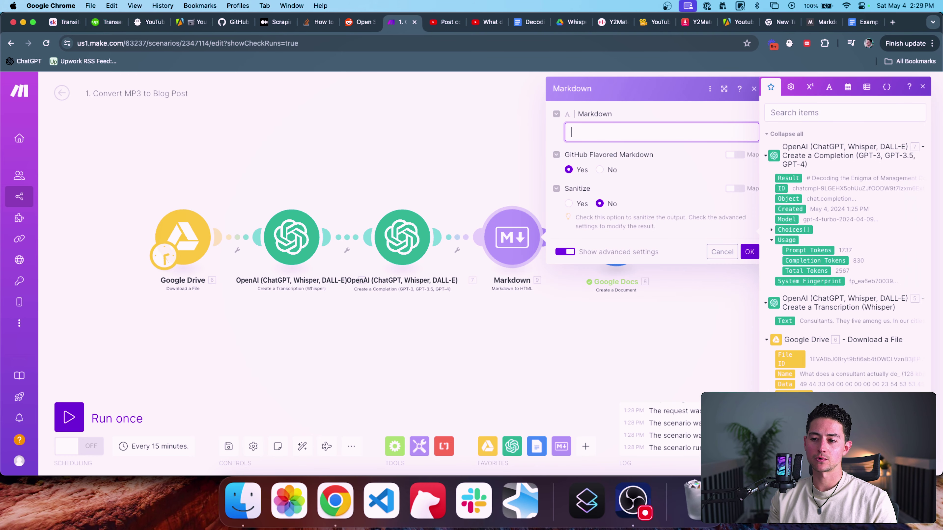
left_click(785, 178)
left_click(750, 251)
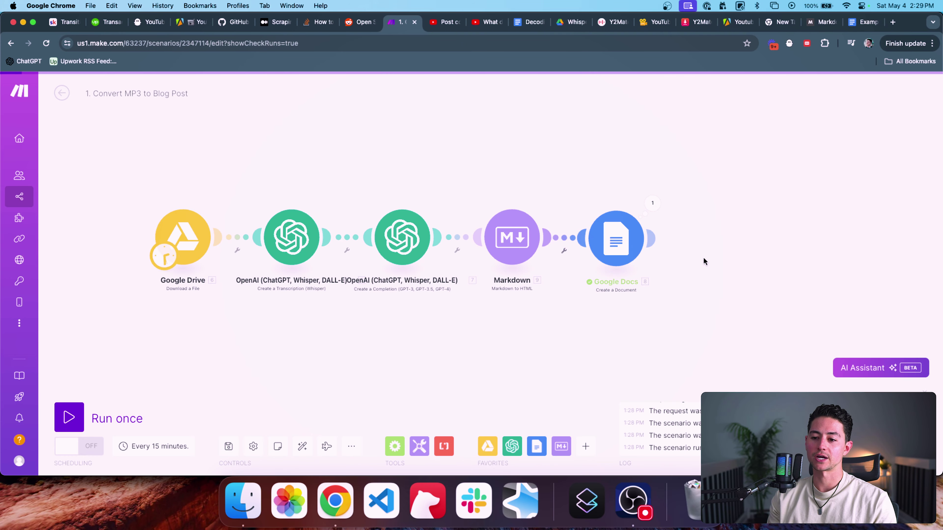
Step: Replace the Google Docs Content value with the Markdown module's HTML output
left_click(618, 248)
scroll(754, 282, "down", 2)
left_click(754, 282)
key("super+a")
key("BackSpace")
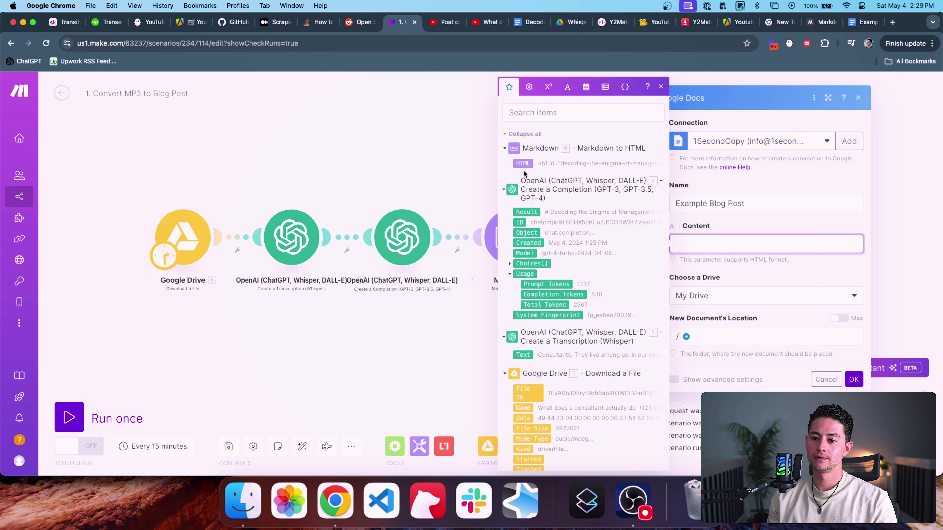
left_click(523, 164)
left_click(854, 379)
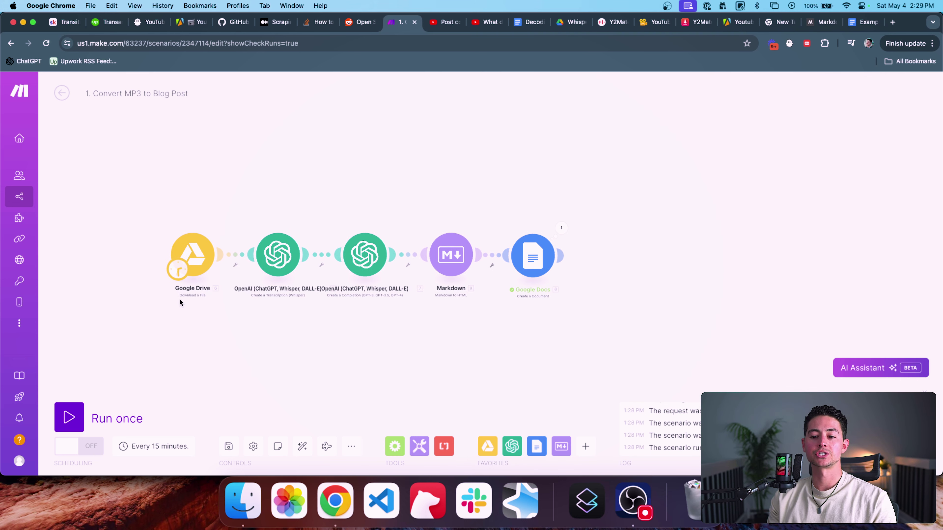
left_click_drag(404, 165, 431, 161)
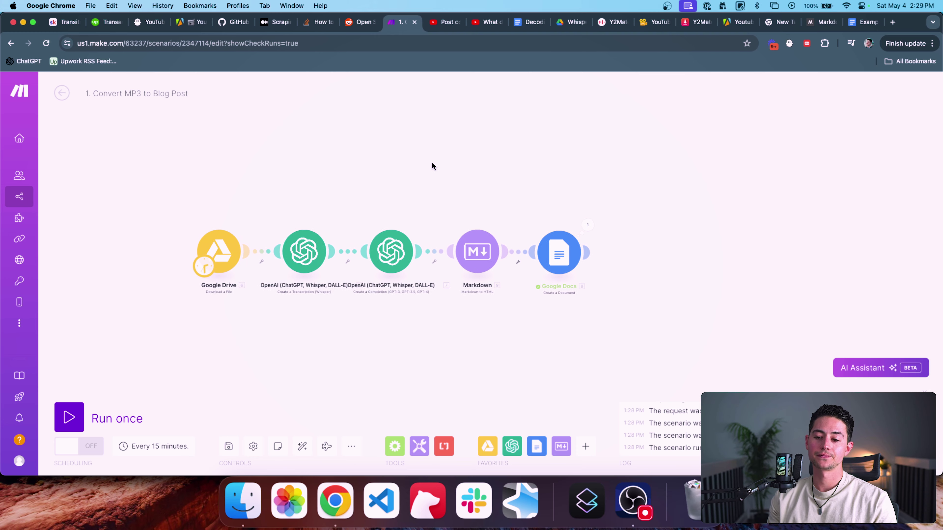
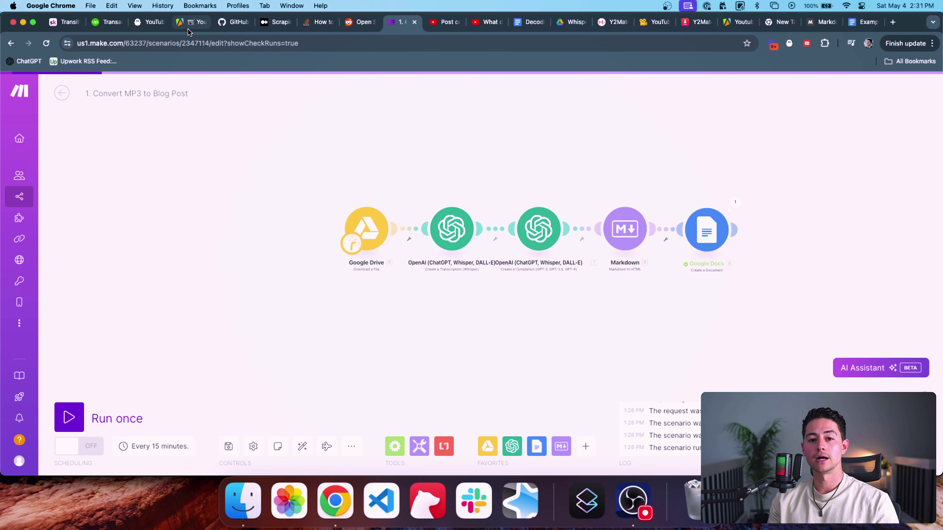
Step: Bring the Apify YouTube Scraper actor page on screen in place of the Make scenario
left_click_drag(191, 22, 362, 25)
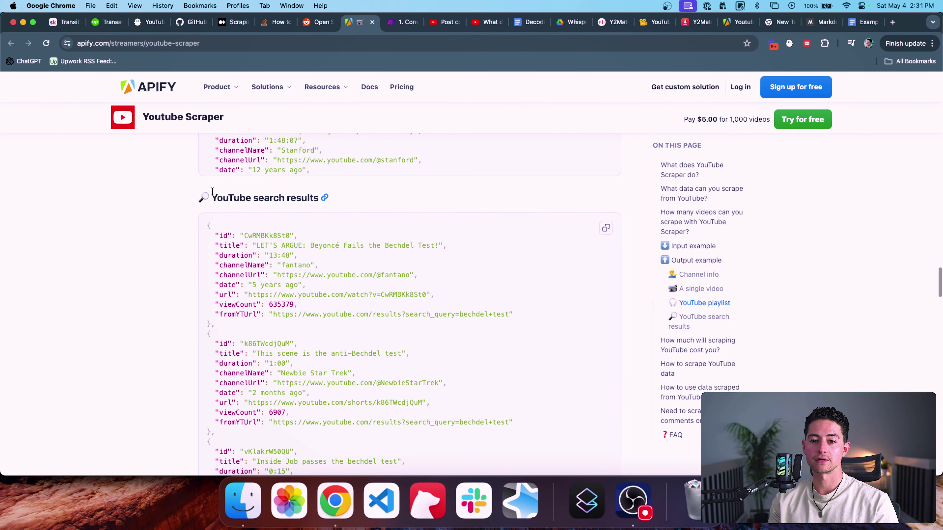
Step: Review the YouTube Scraper README title and its single-video output JSON example
scroll(200, 196, "up", 20)
scroll(212, 195, "up", 5)
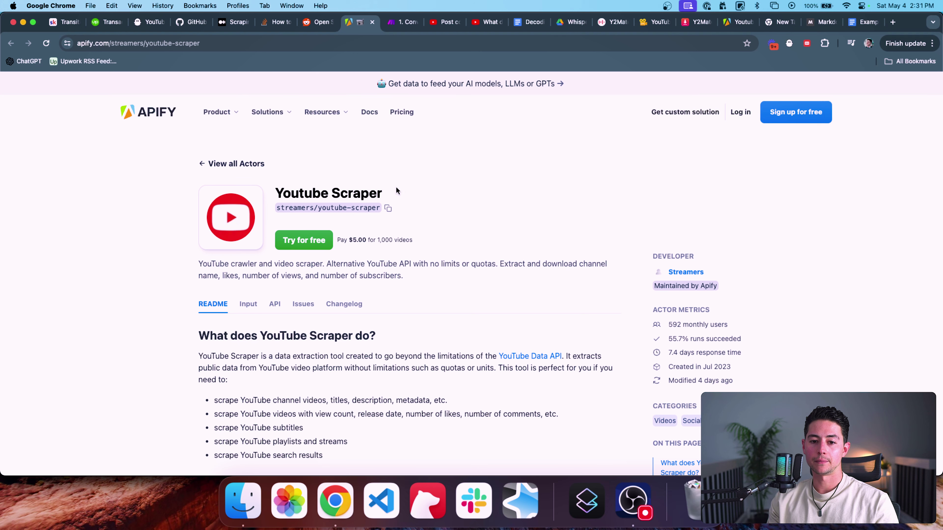
left_click_drag(277, 187, 404, 190)
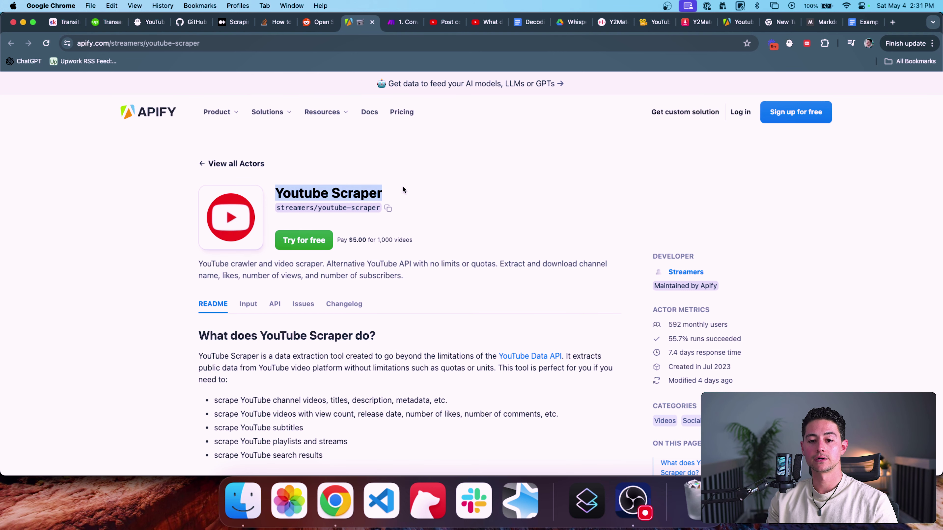
left_click(405, 190)
scroll(556, 225, "down", 2)
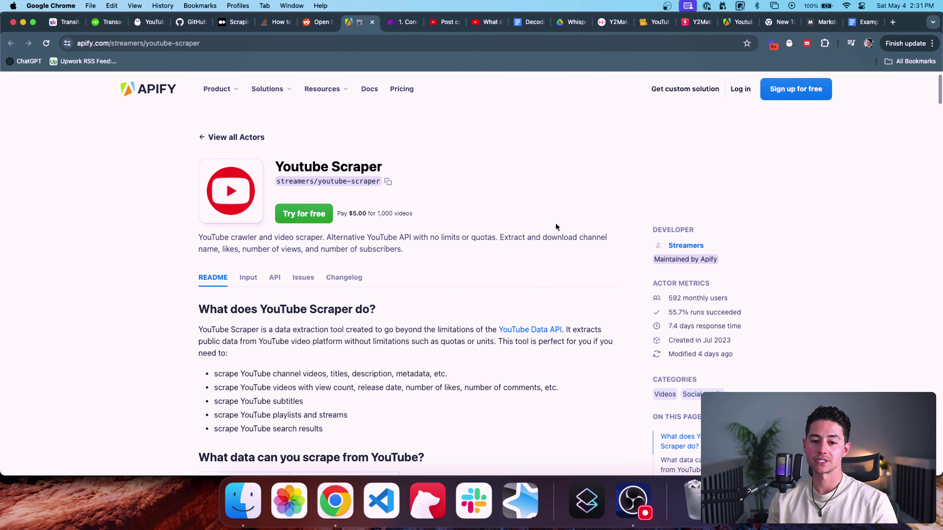
scroll(488, 210, "down", 2)
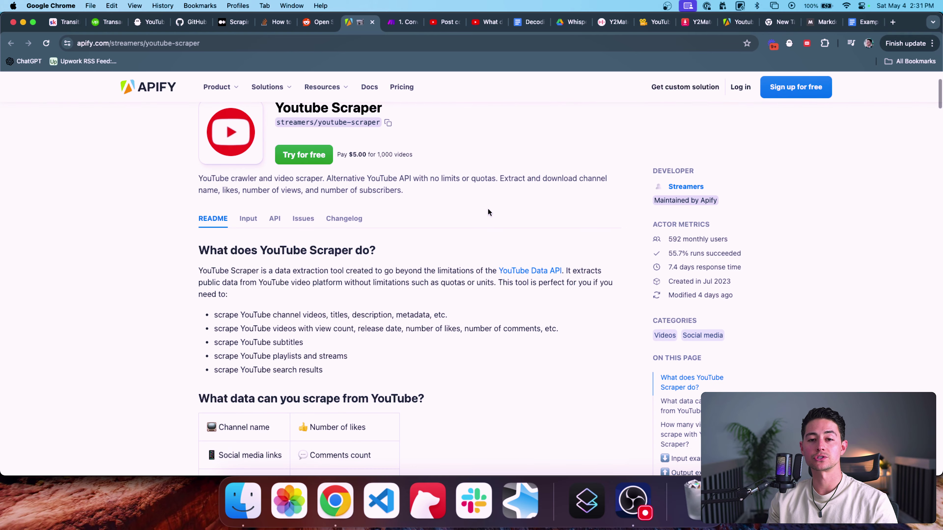
scroll(538, 217, "down", 1)
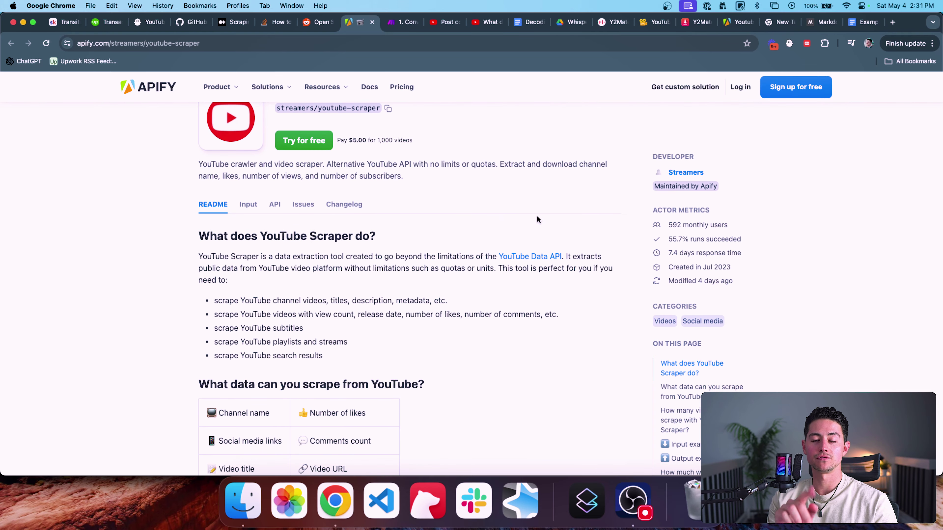
scroll(538, 219, "down", 20)
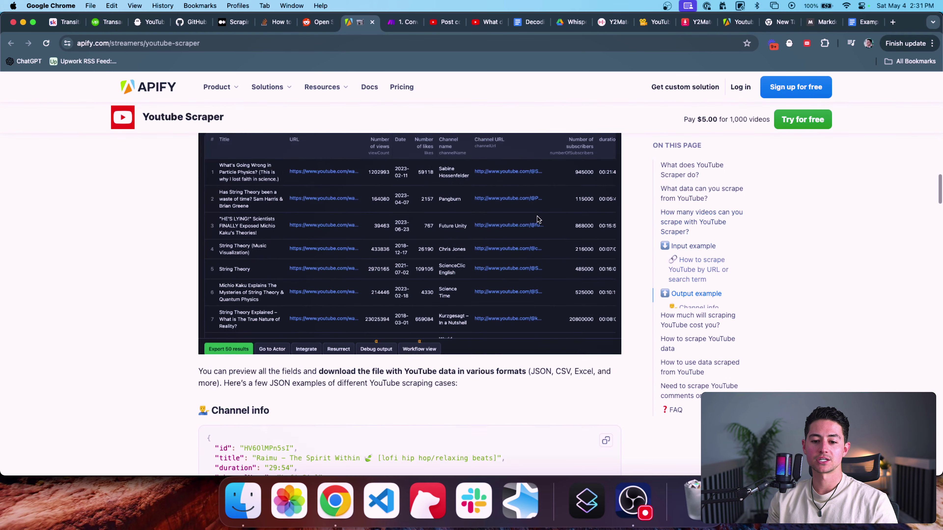
scroll(538, 219, "down", 20)
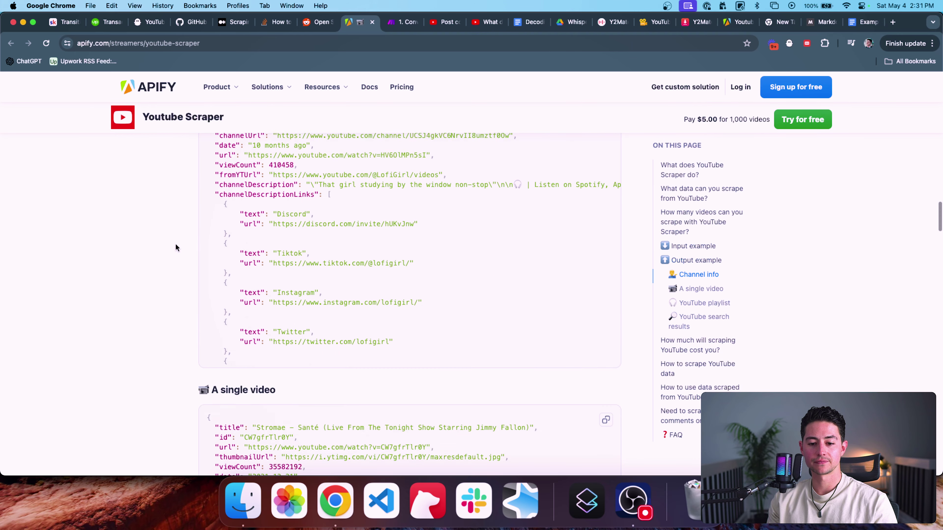
scroll(176, 247, "down", 1)
left_click_drag(213, 180, 290, 327)
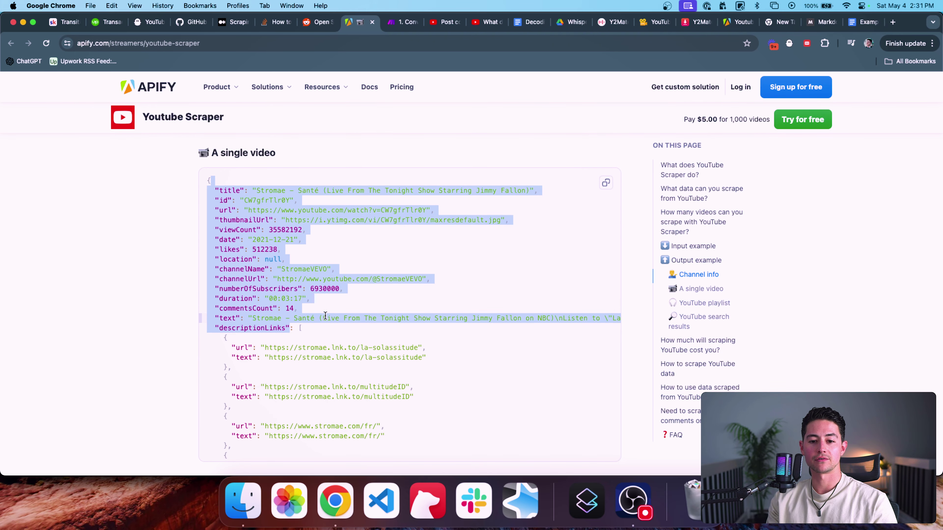
left_click(269, 208)
Step: Scan the remaining output JSON examples, then bring up the Youtube to MP3 Downloader page
scroll(283, 242, "down", 3)
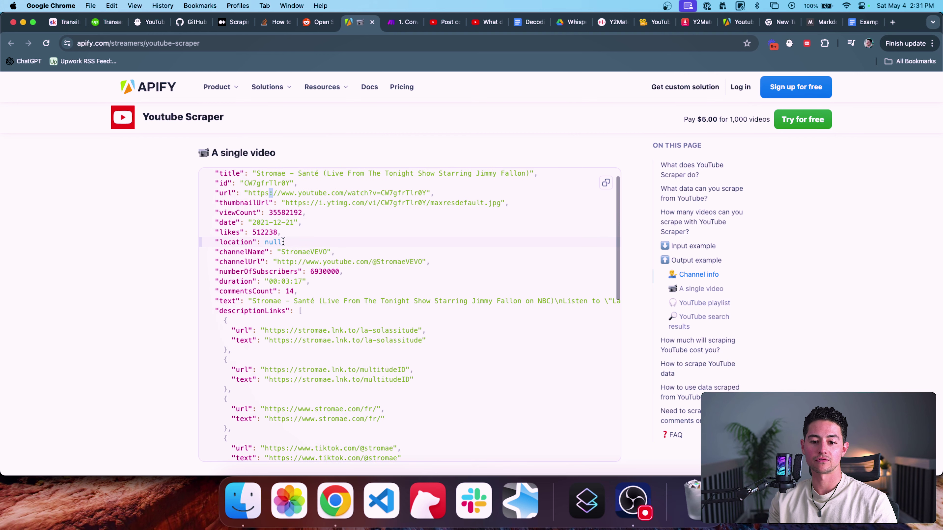
scroll(310, 262, "right", 10)
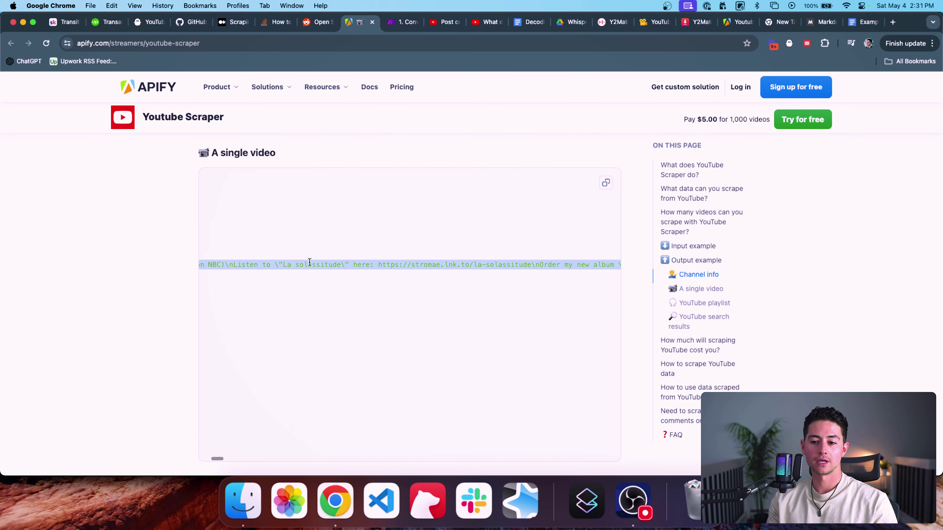
scroll(375, 263, "right", 8)
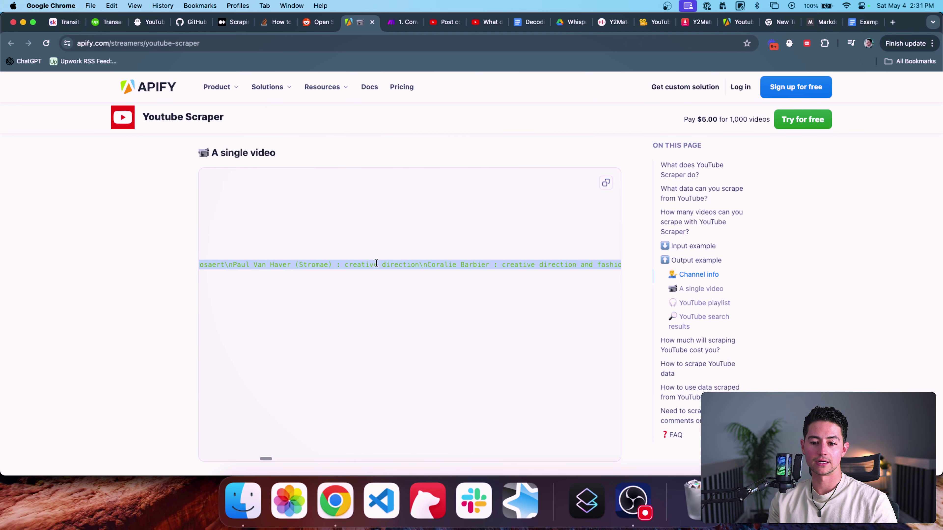
scroll(376, 263, "left", 12)
scroll(376, 263, "left", 10)
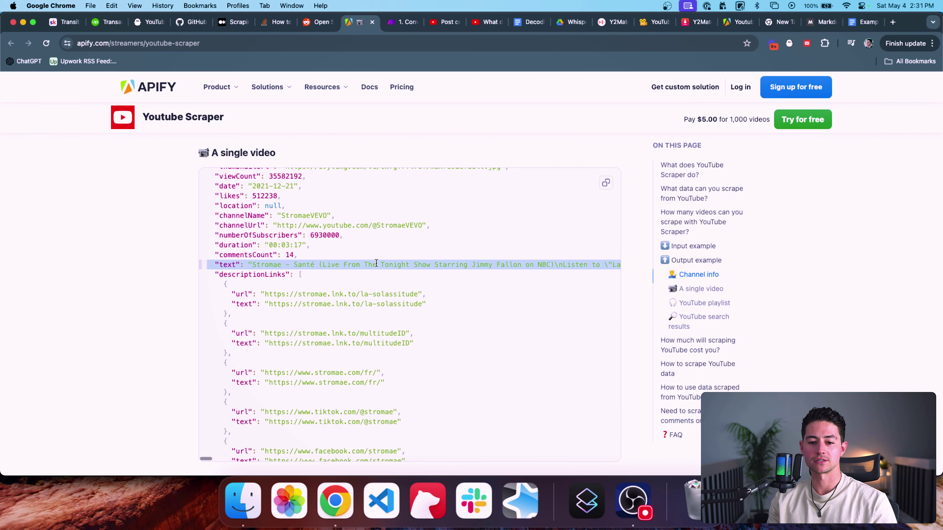
scroll(379, 264, "down", 6)
scroll(312, 277, "up", 2)
scroll(265, 215, "down", 12)
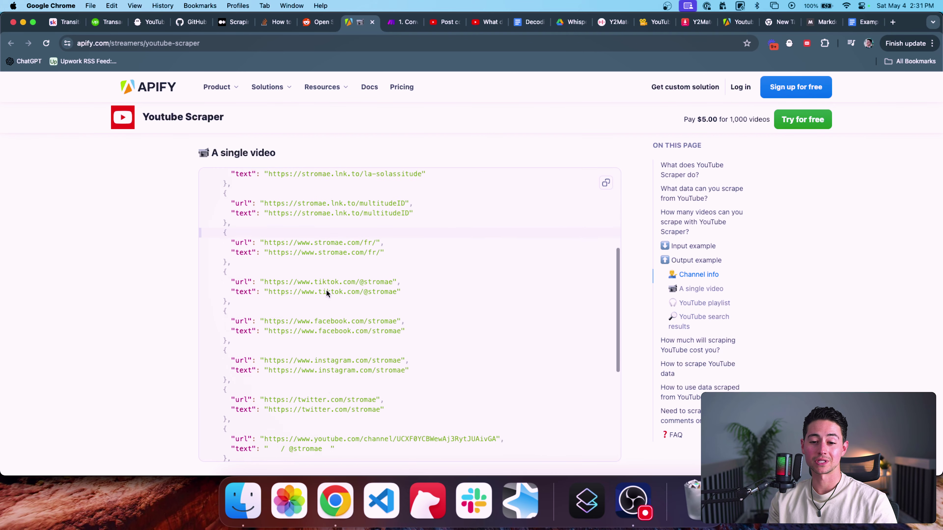
scroll(169, 286, "down", 5)
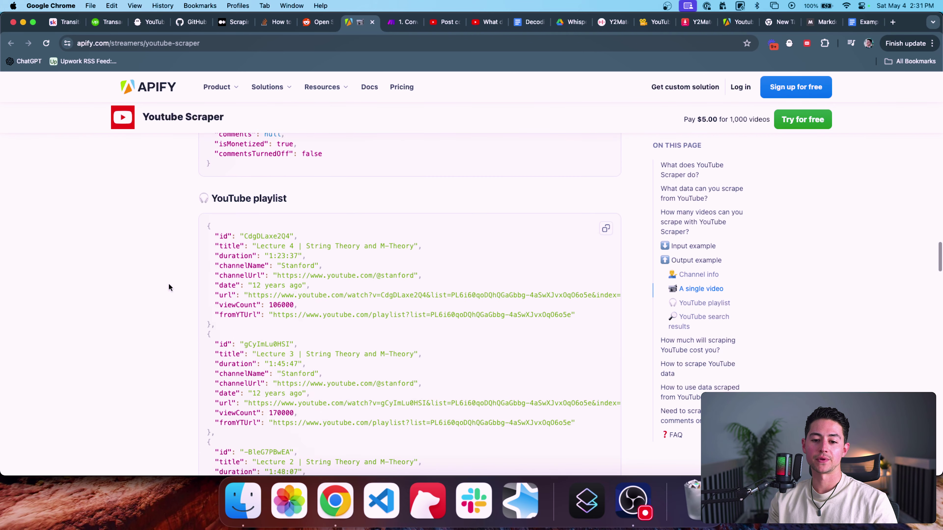
scroll(156, 253, "up", 20)
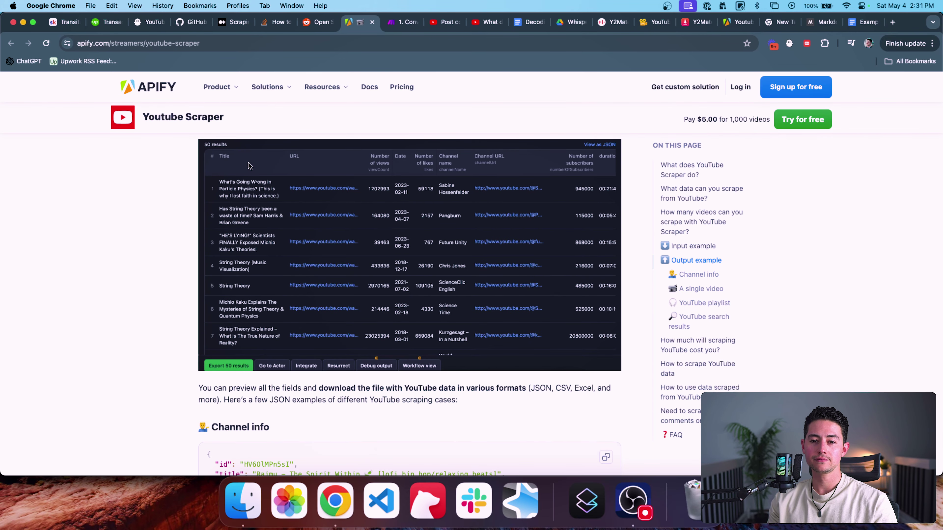
scroll(535, 142, "up", 15)
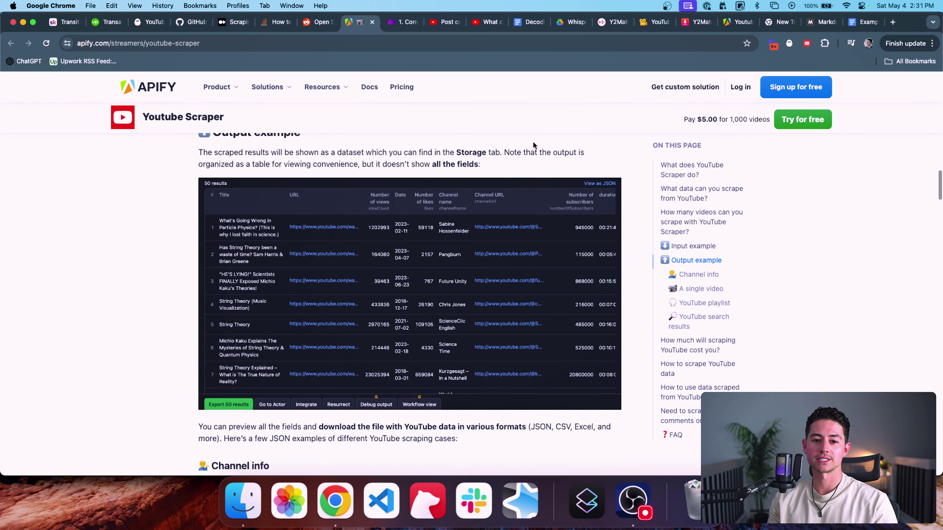
left_click_drag(735, 24, 399, 23)
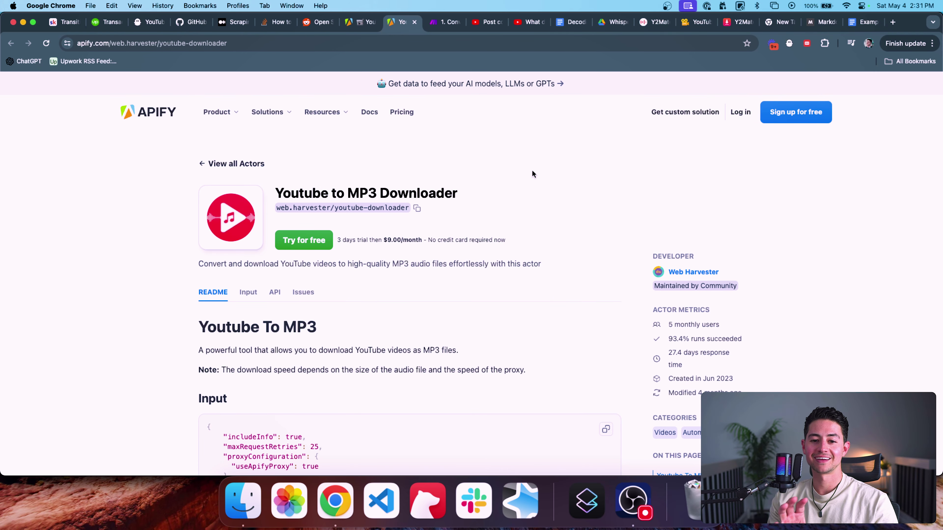
Step: Read the Youtube to MP3 Downloader README, including its example YouTube URL and MP3 description
left_click_drag(459, 194, 275, 200)
left_click(568, 209)
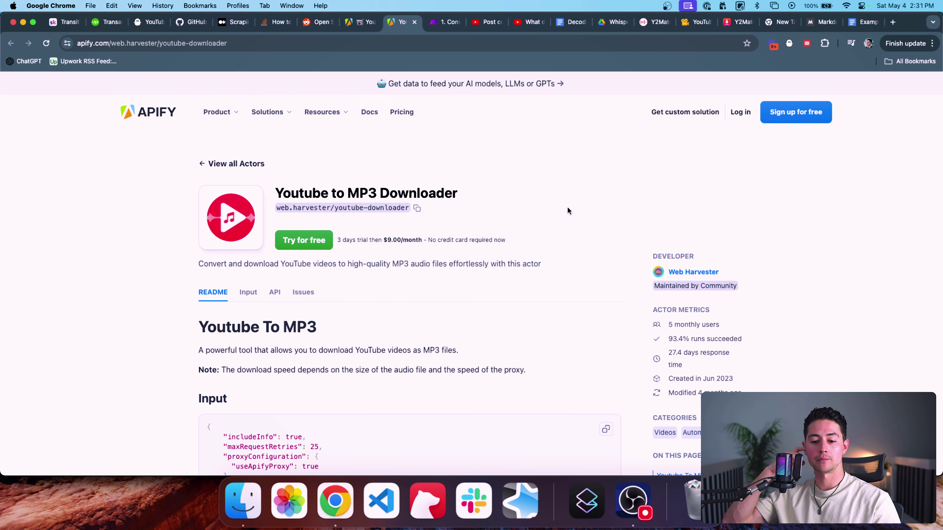
scroll(568, 209, "down", 3)
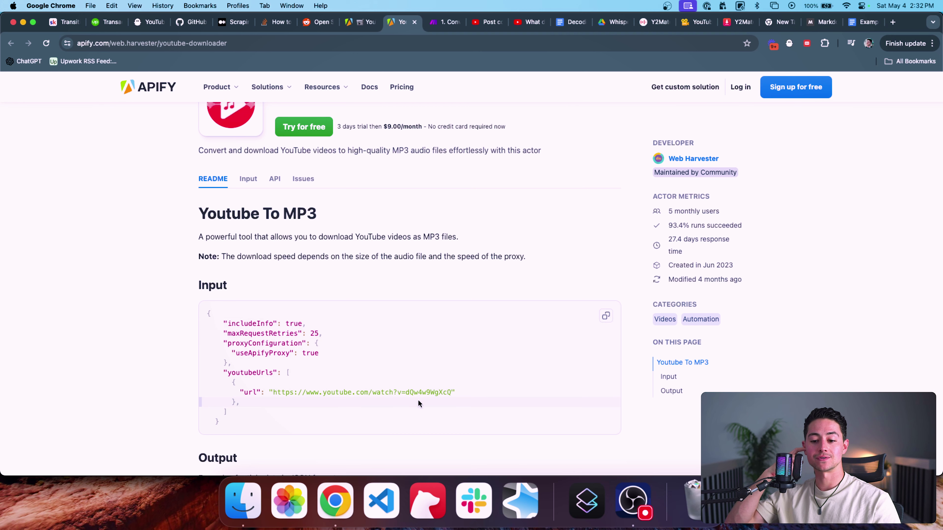
triple_click(418, 395)
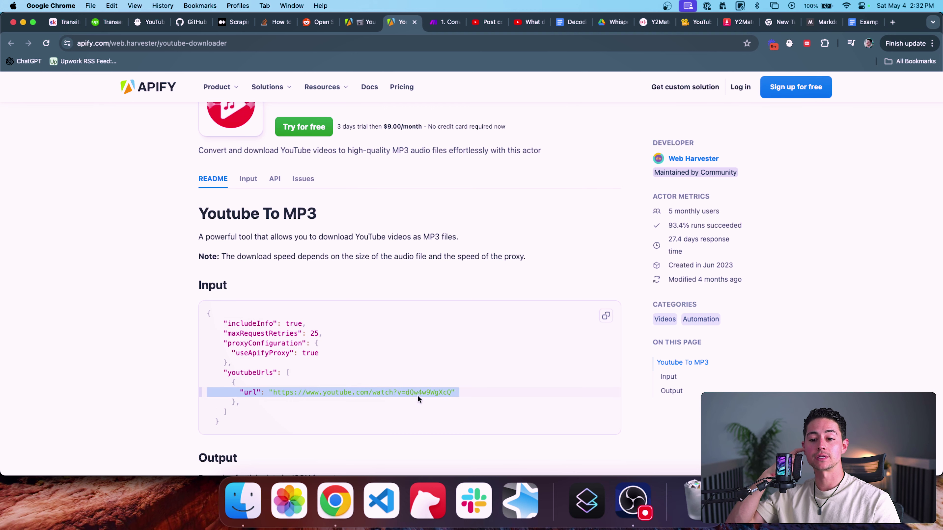
double_click(427, 235)
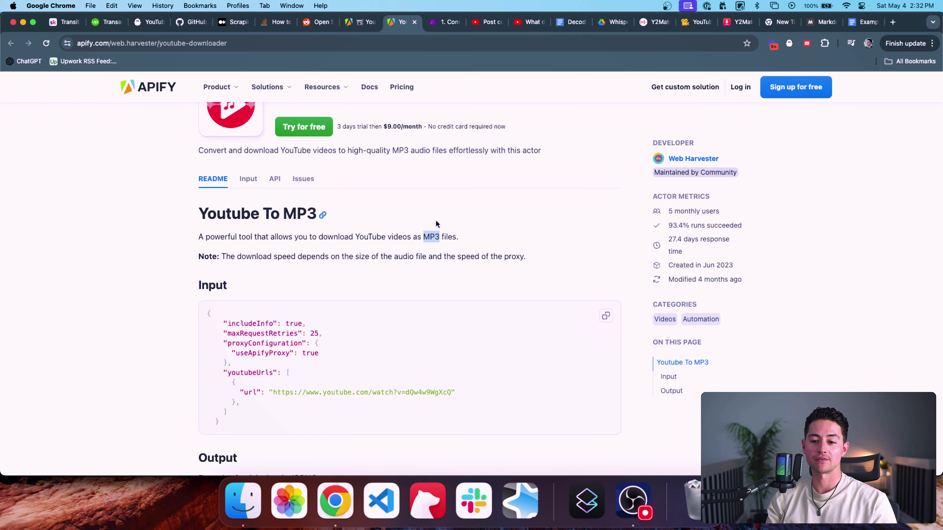
scroll(139, 281, "down", 1)
left_click(163, 255)
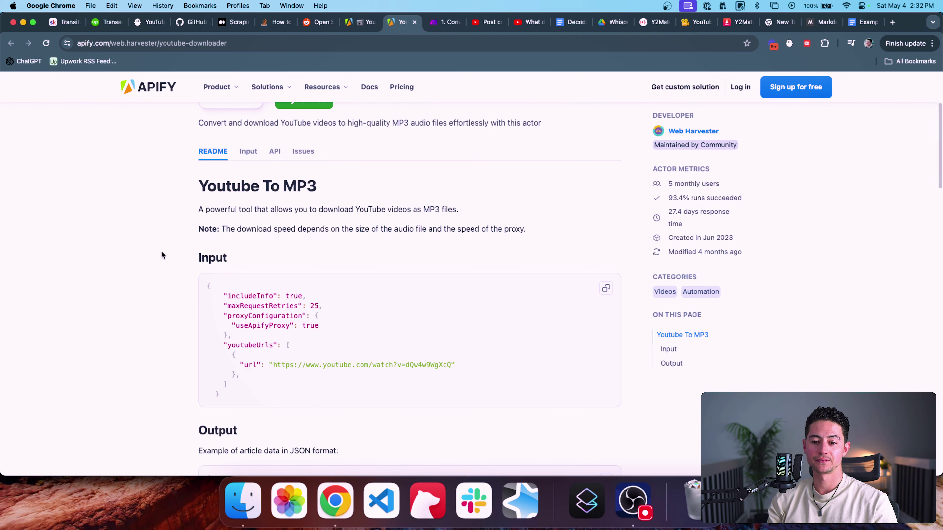
scroll(297, 223, "down", 5)
scroll(349, 223, "up", 3)
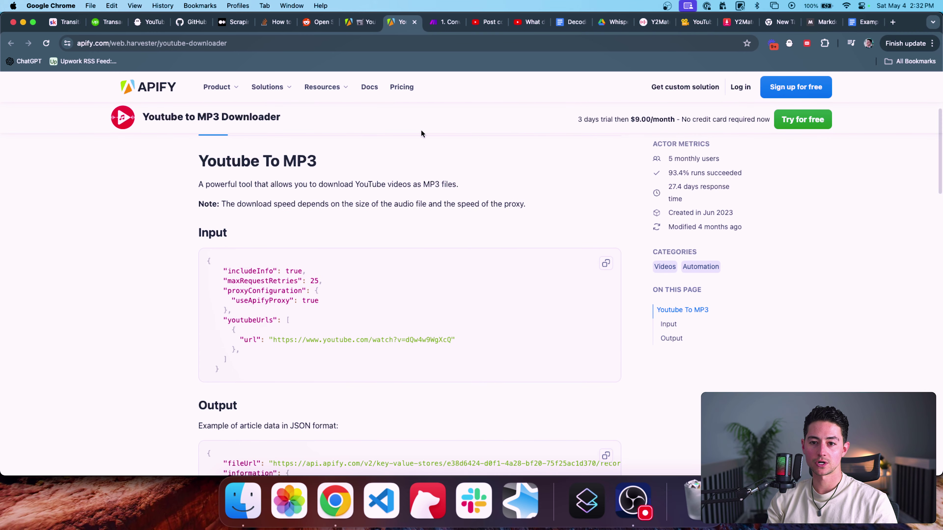
scroll(431, 203, "up", 2)
Step: Return to the YouTube Scraper page and look over its title and details
left_click(362, 23)
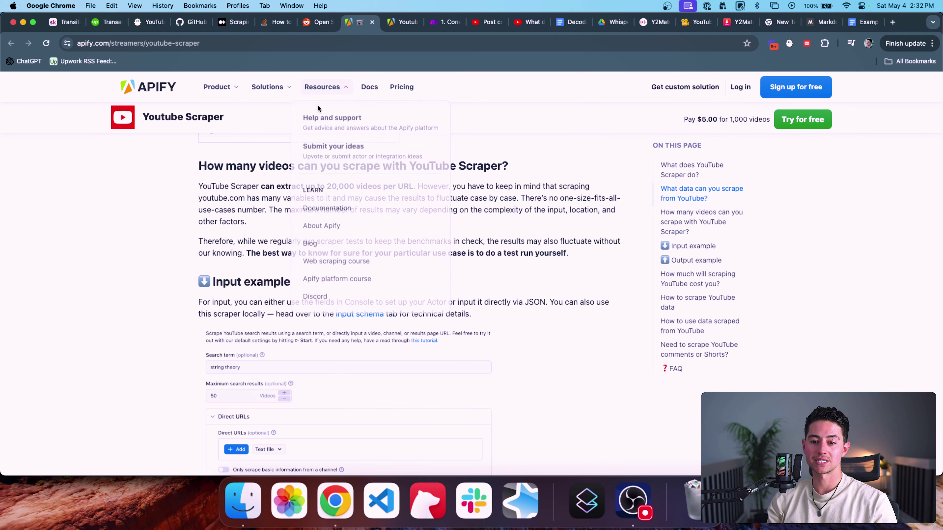
scroll(167, 191, "up", 2)
scroll(167, 191, "up", 10)
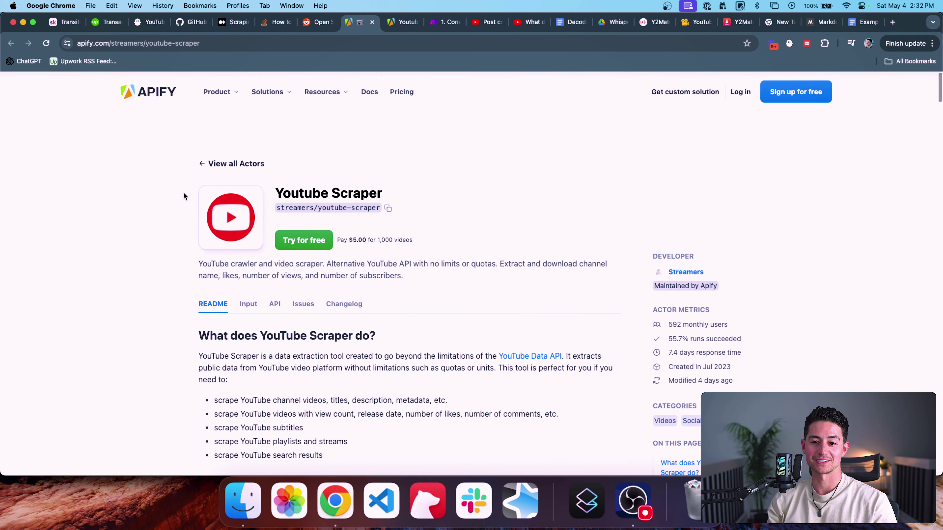
left_click_drag(275, 193, 392, 188)
left_click(391, 189)
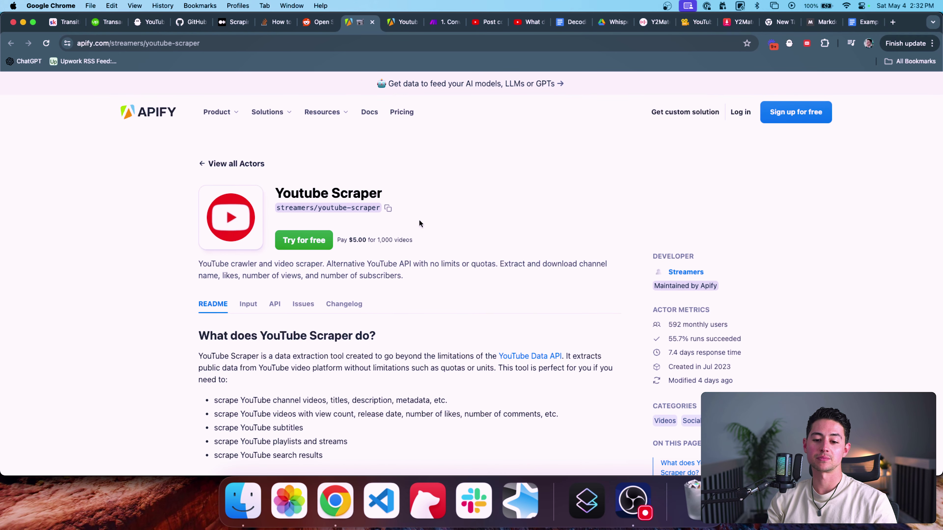
scroll(419, 220, "down", 1)
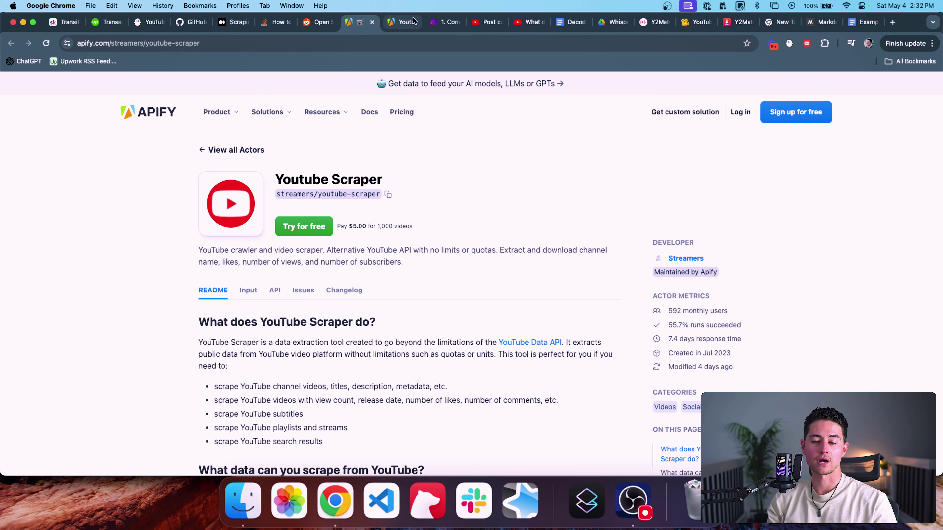
Step: Compare pricing, highlighting the MP3 Downloader's $9.00/month, then go back to the YouTube Scraper
left_click(395, 22)
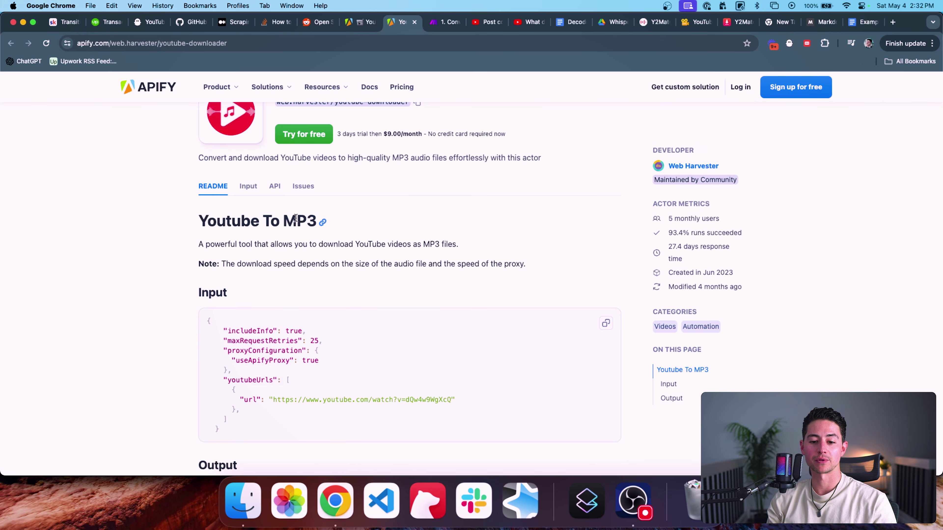
scroll(451, 184, "up", 3)
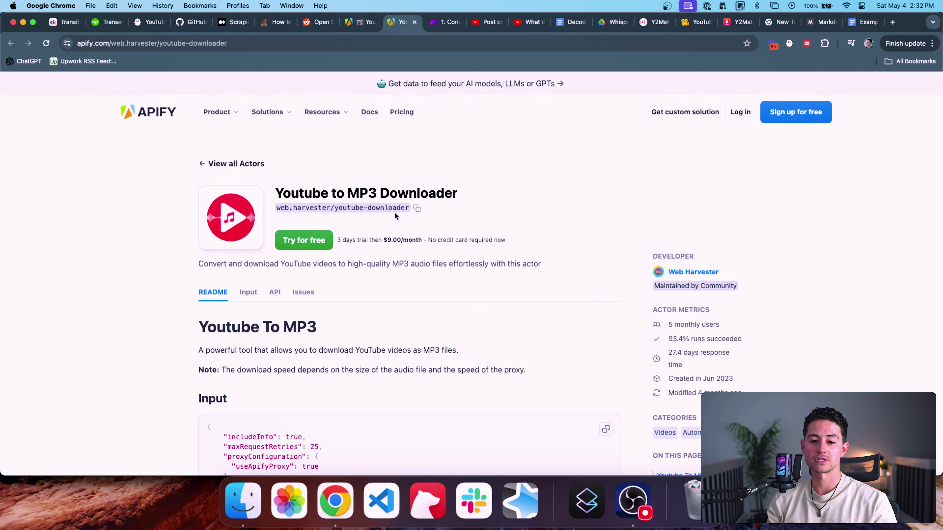
key("ctrl+shift+Tab")
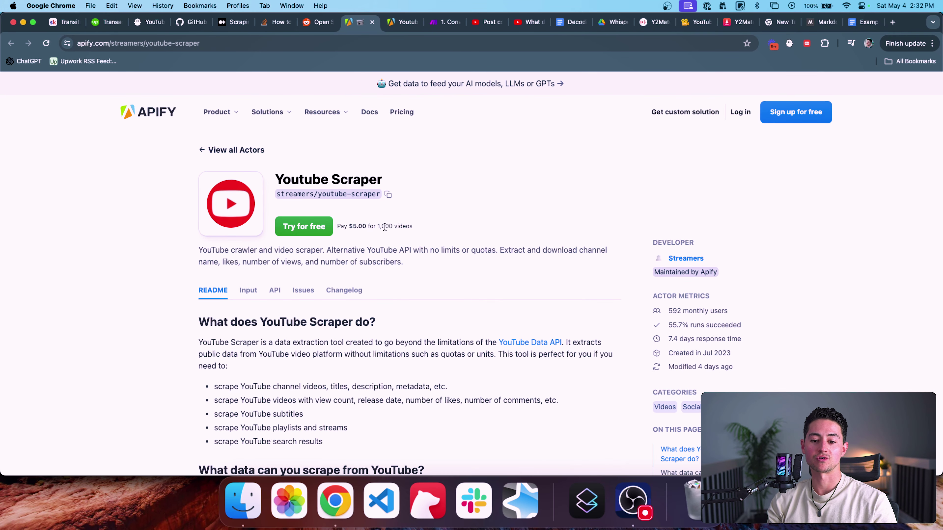
key("ctrl+Tab")
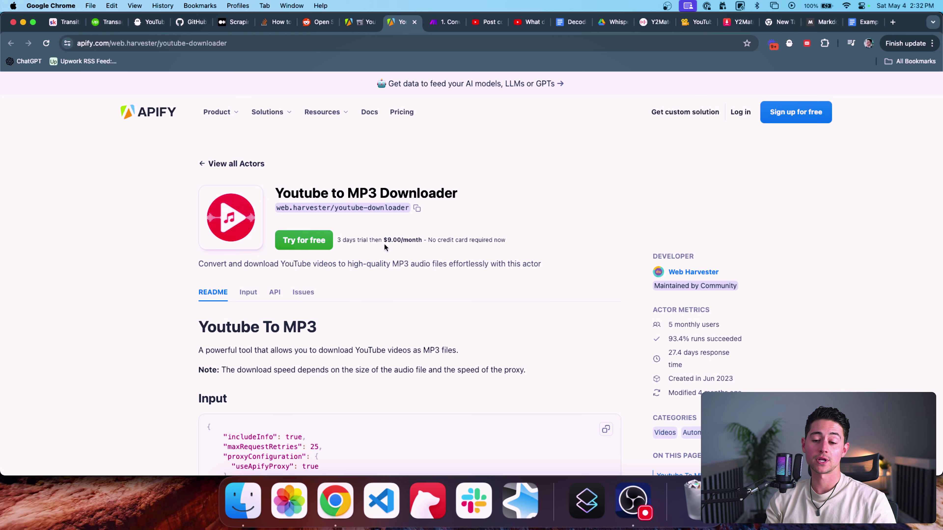
left_click_drag(387, 240, 438, 234)
left_click(518, 211)
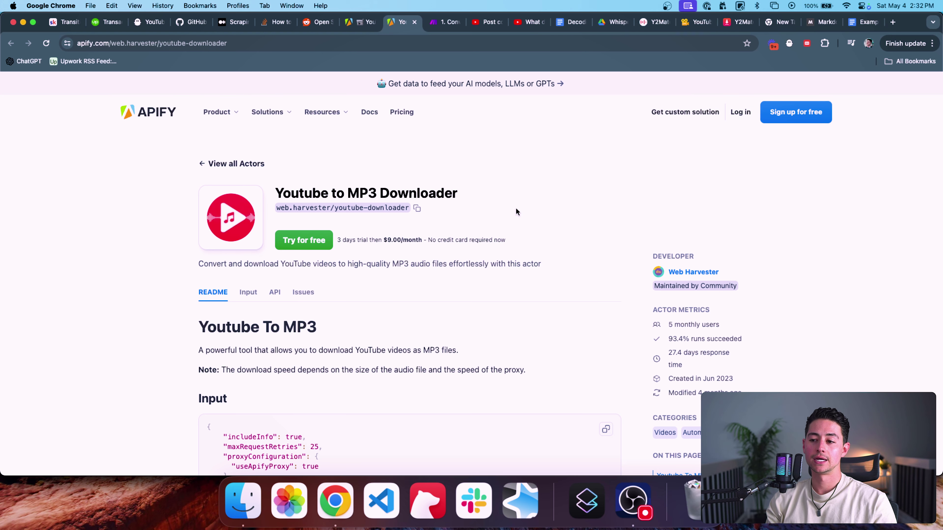
key("ctrl+shift+Tab")
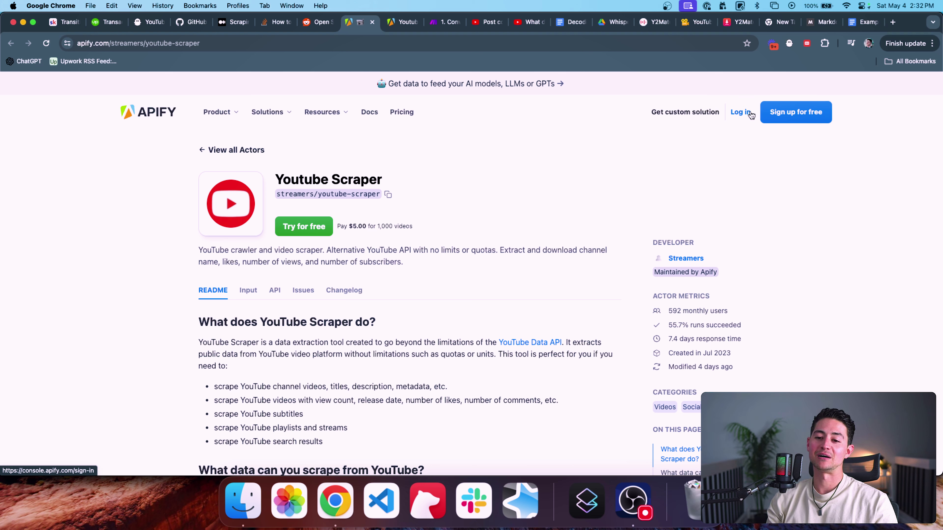
Step: Sign up for a free Apify account with an e-mail address and password
left_click(772, 114)
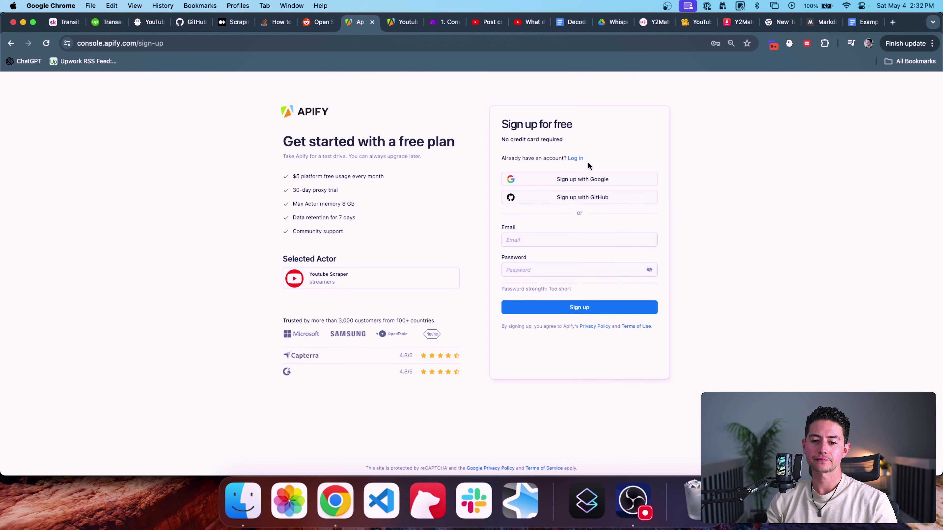
left_click(577, 238)
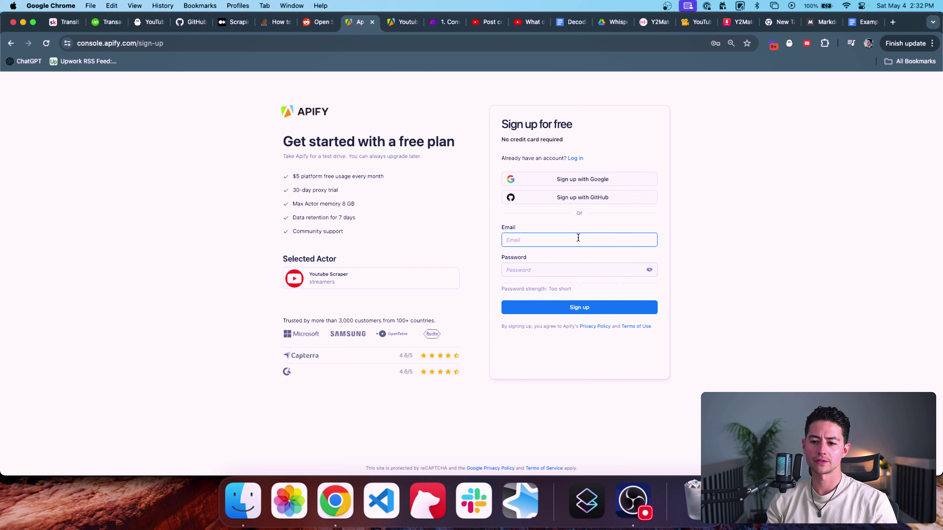
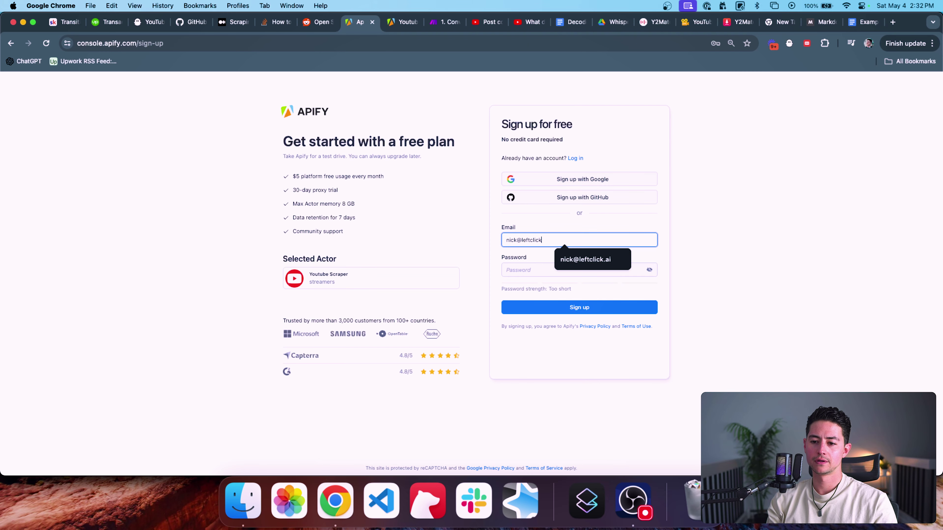
key("Tab")
key("super+v")
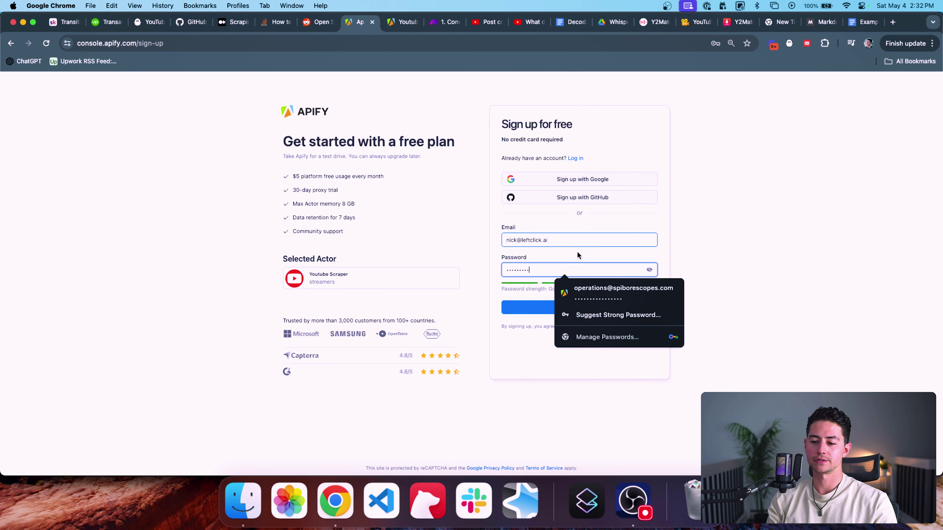
left_click(538, 312)
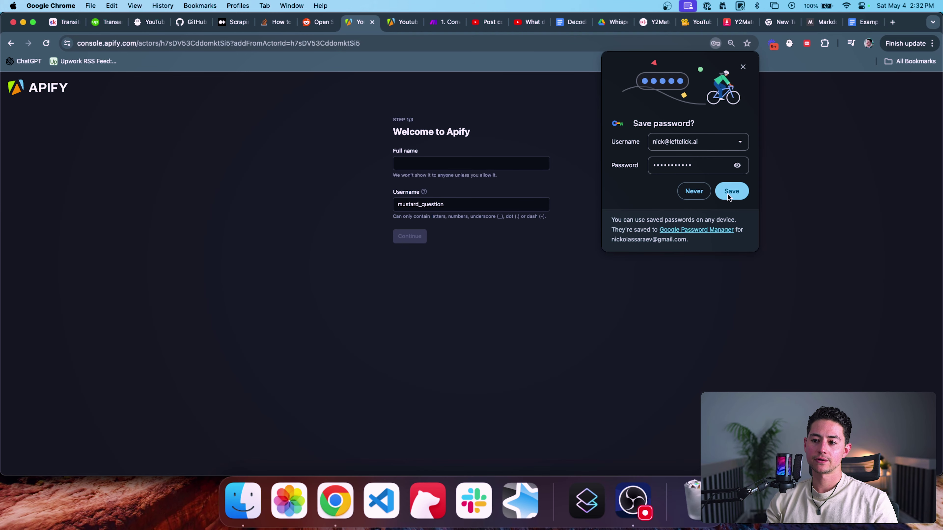
left_click(728, 191)
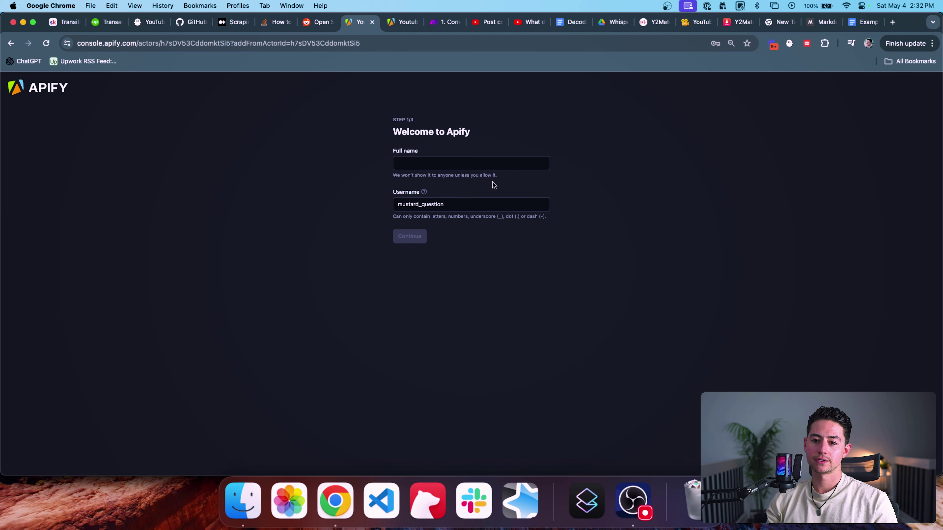
Step: Complete onboarding with a full name, None for programming languages, and No-code integration
left_click(493, 165)
type("Nick")
type(" S")
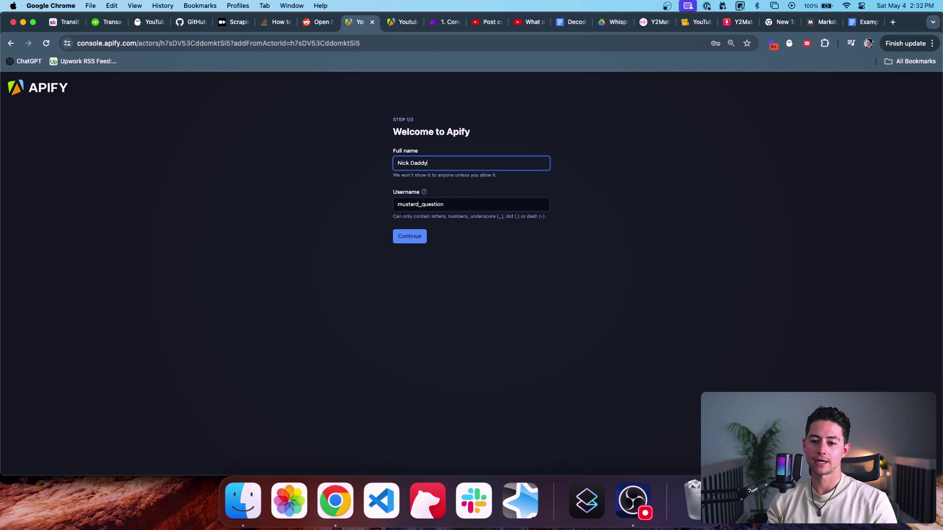
left_click(459, 233)
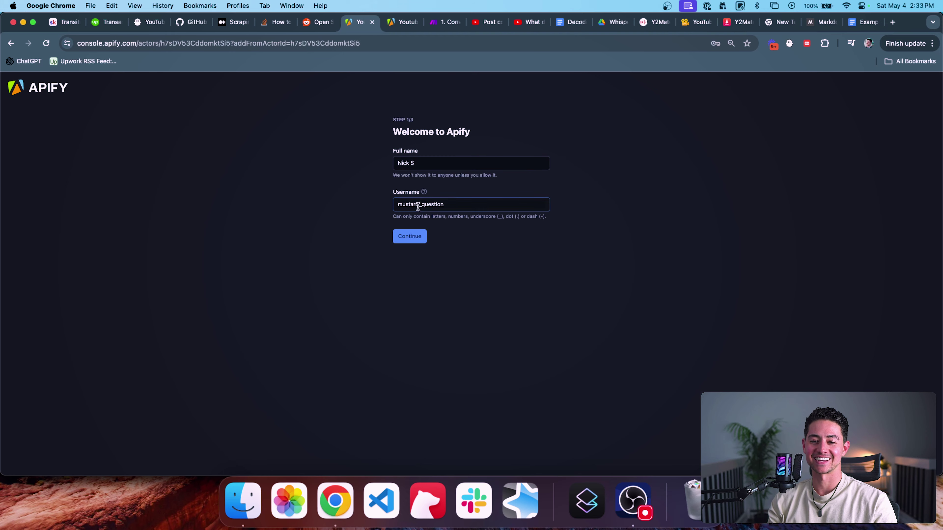
left_click(411, 235)
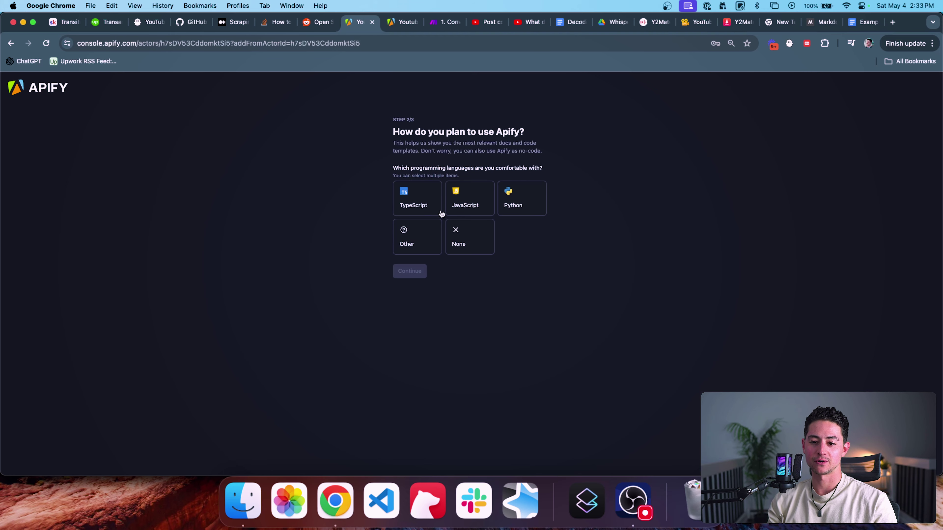
left_click(469, 236)
left_click(403, 277)
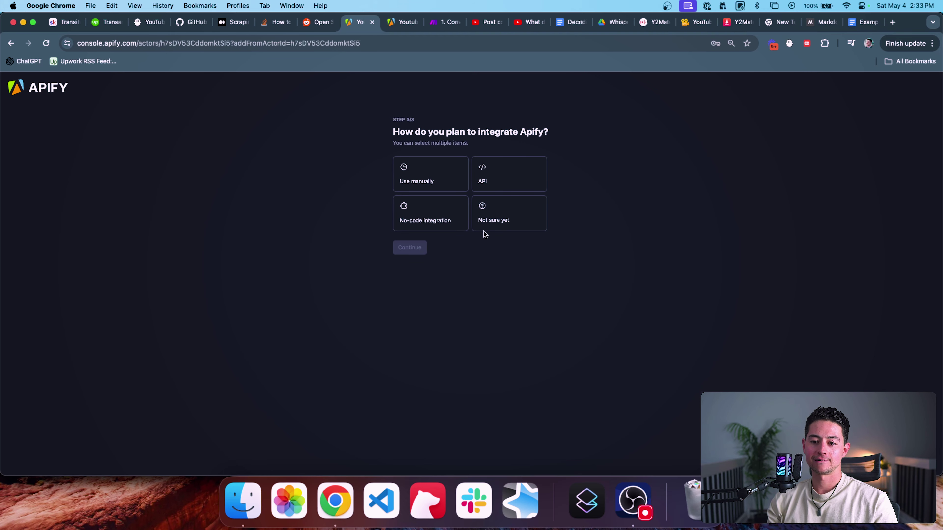
left_click(429, 217)
left_click(415, 248)
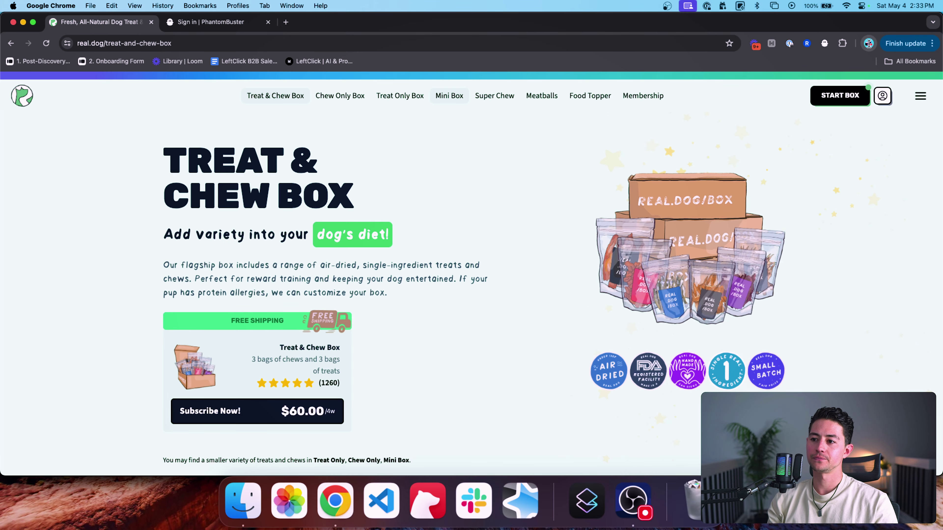
Step: Open Gmail in a new browser tab
key("super+t")
type("gm")
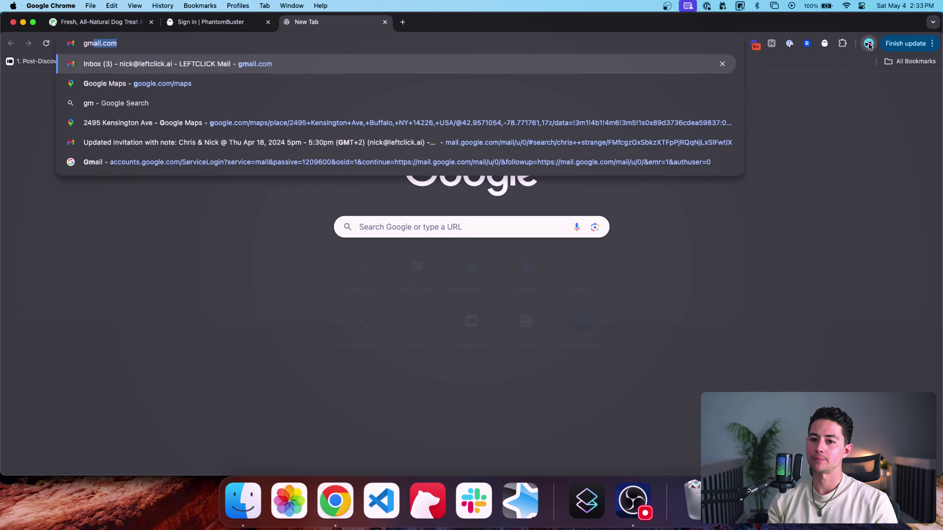
key("Return")
Step: Verify the new account's email address from the Apify email, then close Gmail
left_click(433, 133)
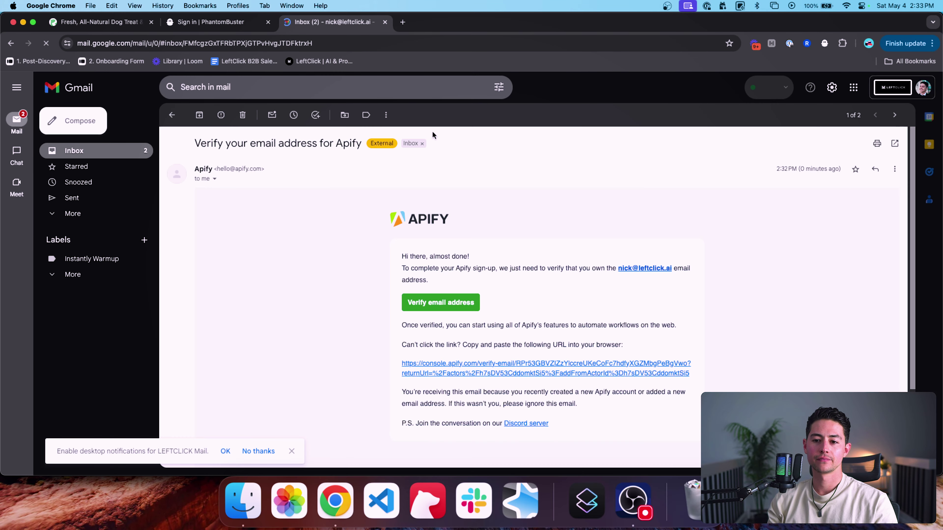
left_click(461, 302)
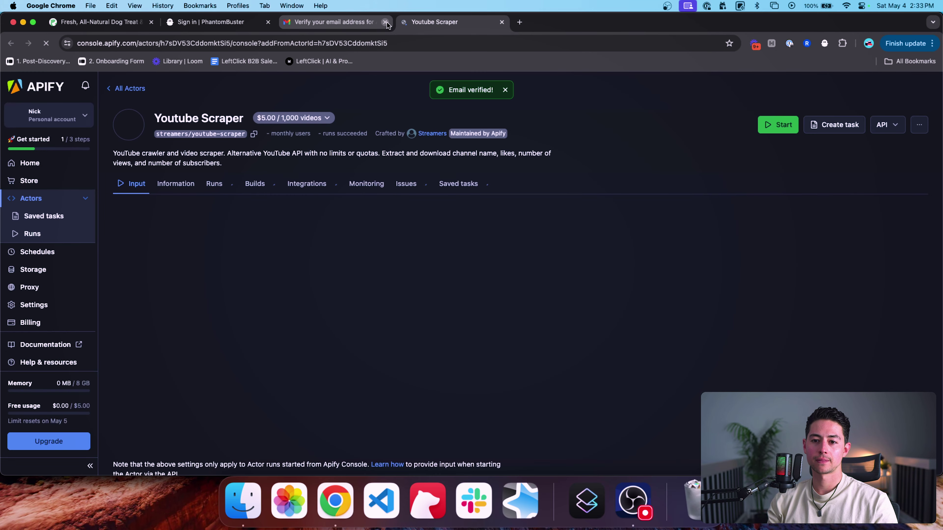
left_click(385, 22)
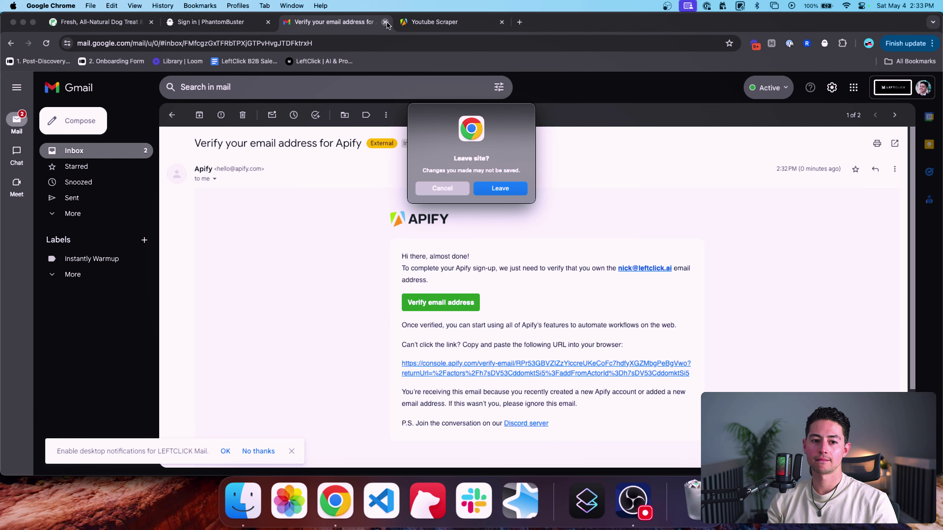
left_click(509, 188)
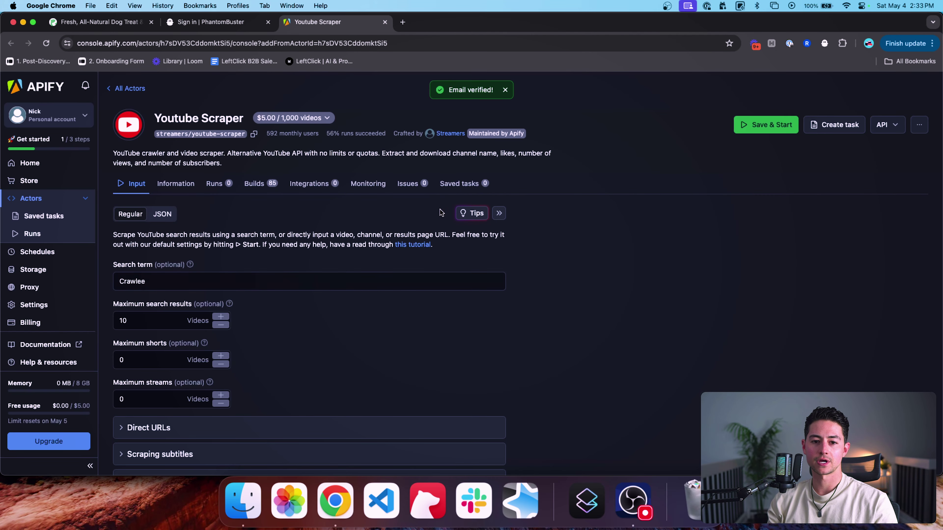
Step: Copy the MP3 Downloader's Try for free link and load it in a new console tab
left_click(297, 43)
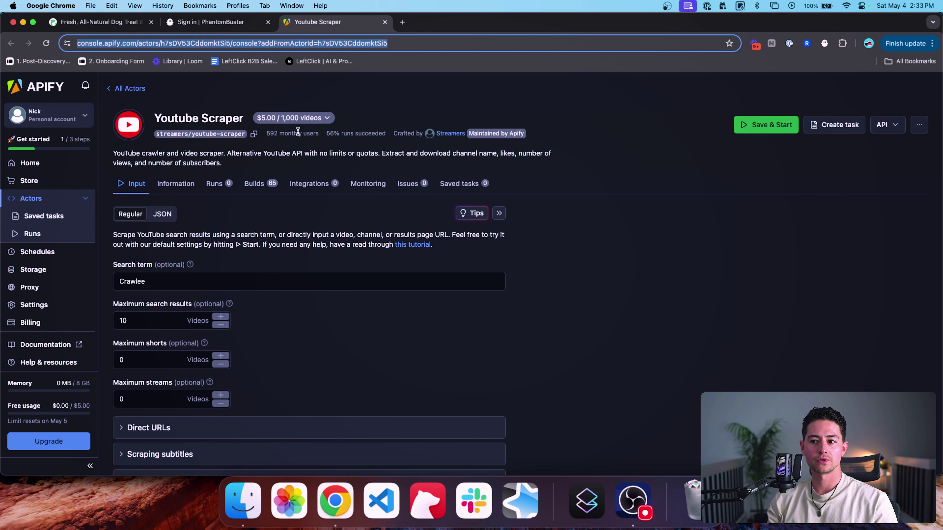
triple_click(177, 120)
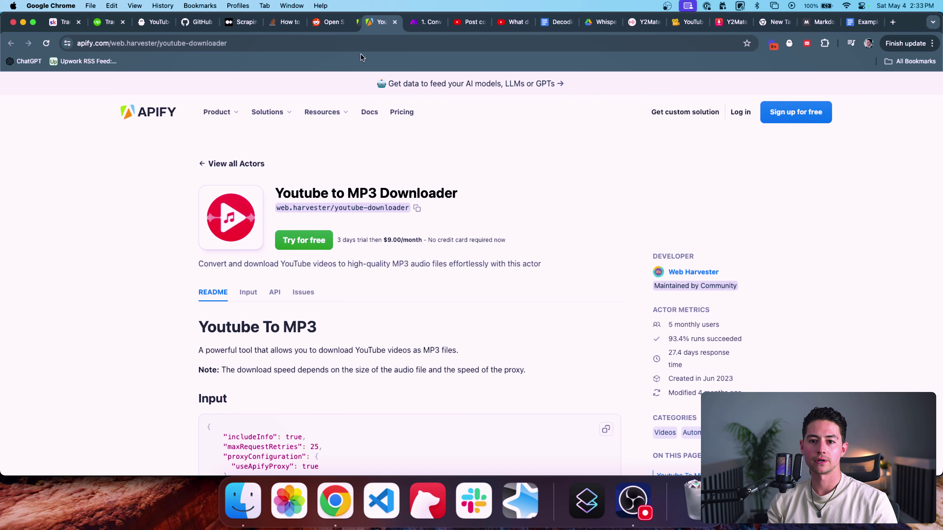
right_click(311, 241)
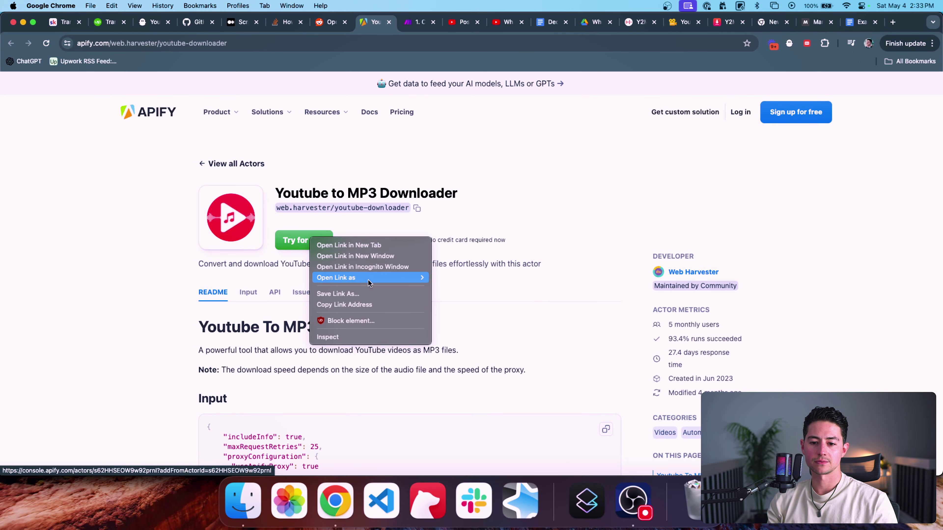
left_click(362, 304)
key("super+grave")
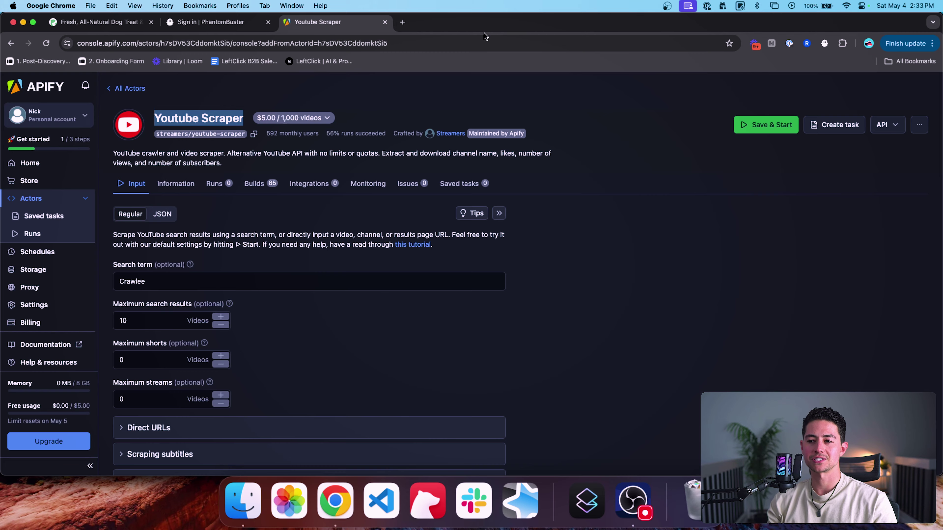
key("super+t")
key("super+v")
key("Return")
Step: Close the dog treat and PhantomBuster tabs, keeping both Apify actors open
left_click(151, 22)
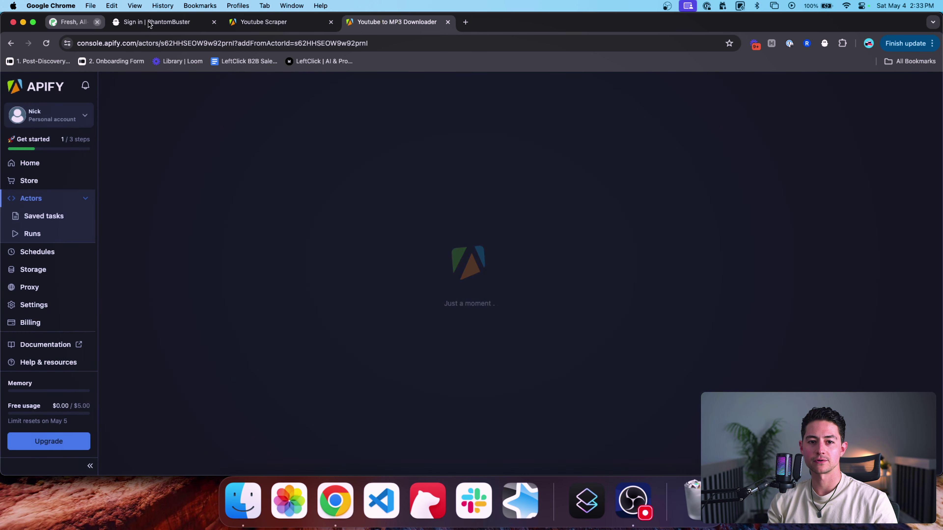
left_click(150, 22)
left_click(128, 26)
left_click(185, 24)
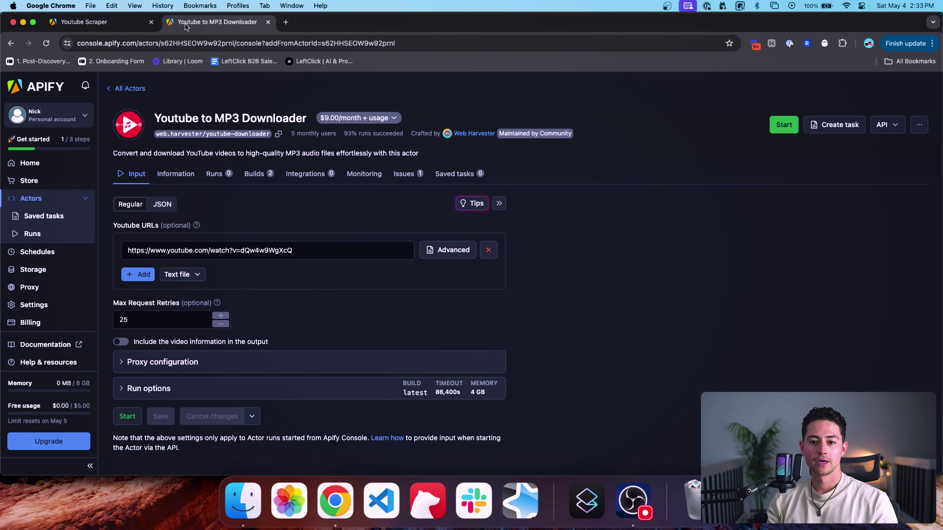
Step: Replace the YouTube Scraper's search term with 'Consult'
left_click(129, 28)
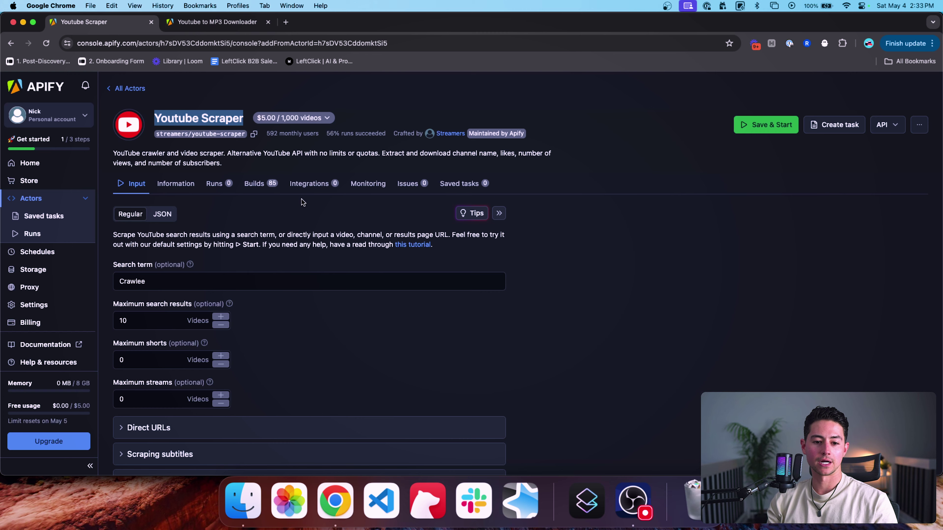
scroll(280, 202, "down", 3)
left_click(249, 213)
key("super+a")
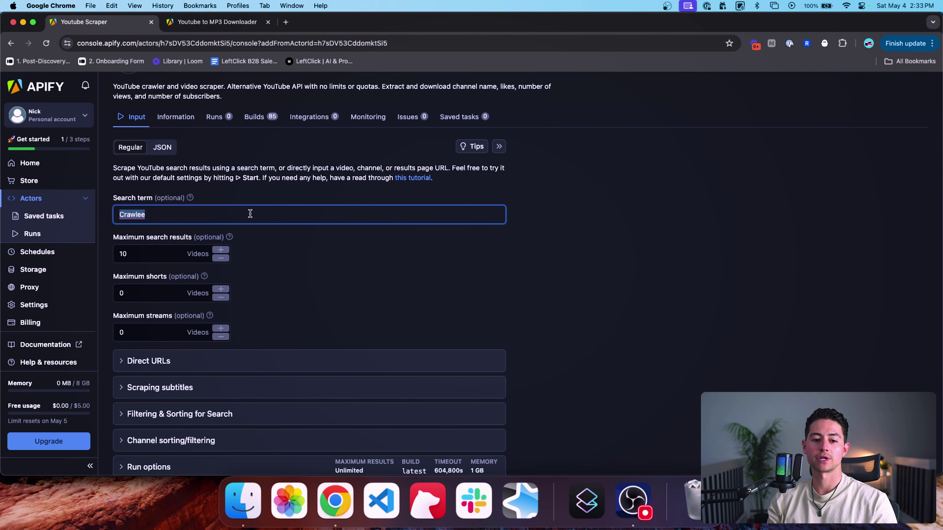
type("Consulting")
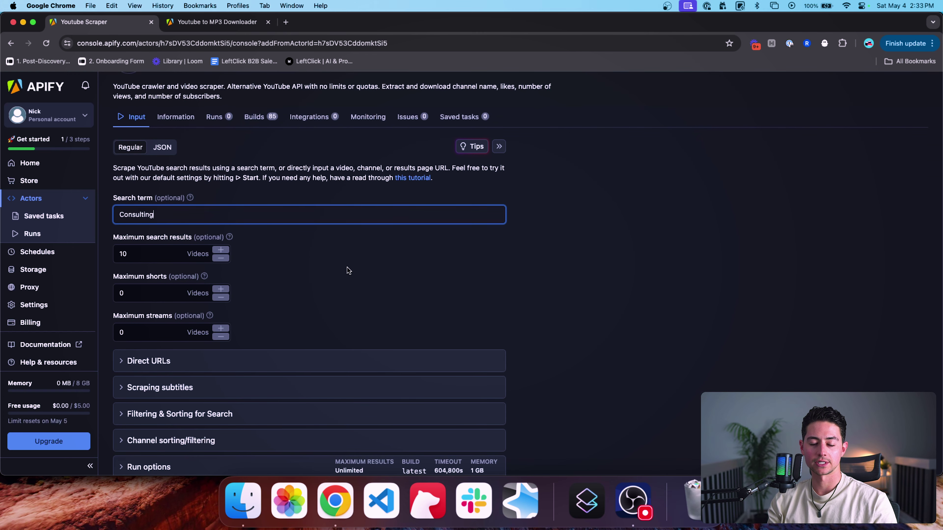
left_click(347, 268)
Step: Set Maximum search results to 5
scroll(280, 251, "down", 1)
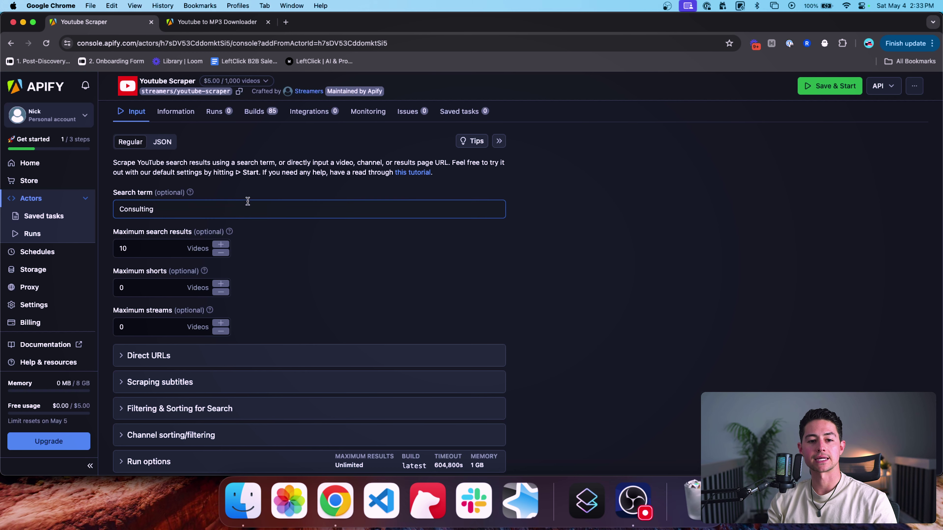
scroll(194, 175, "down", 3)
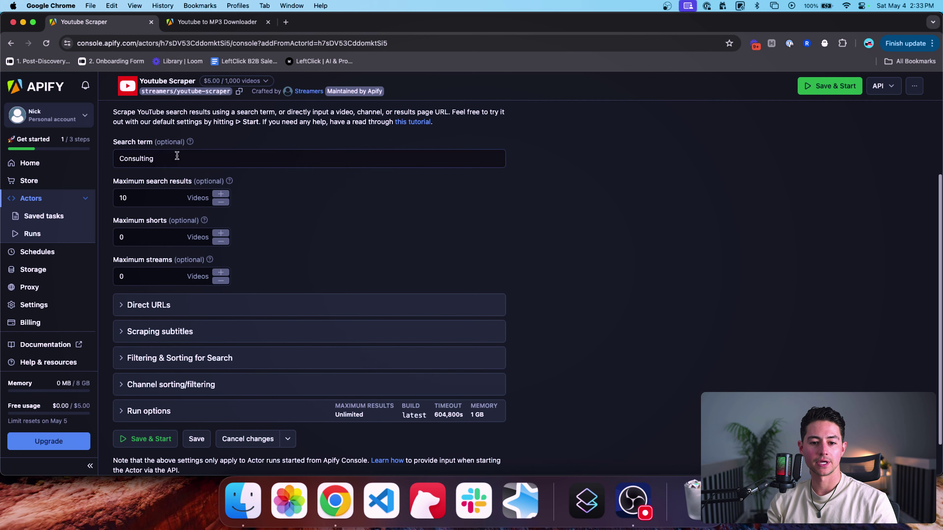
double_click(126, 189)
type("5")
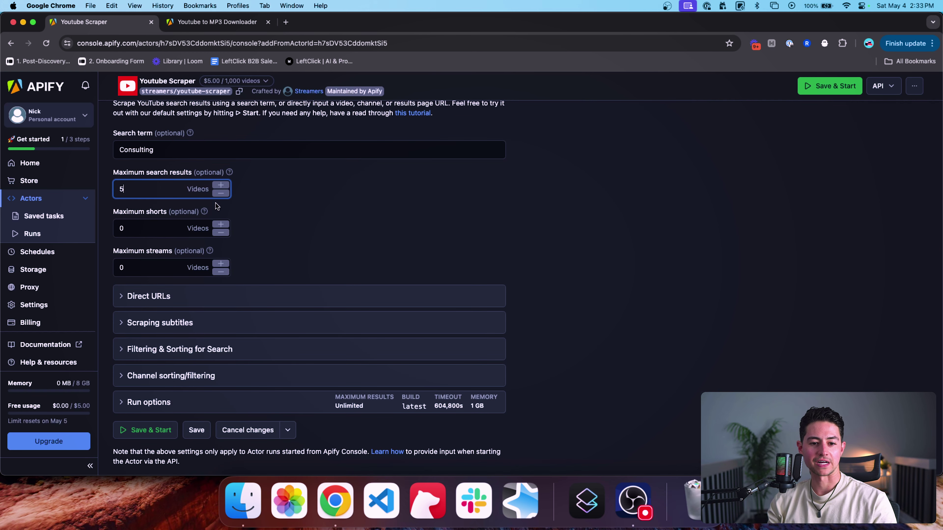
scroll(283, 220, "down", 2)
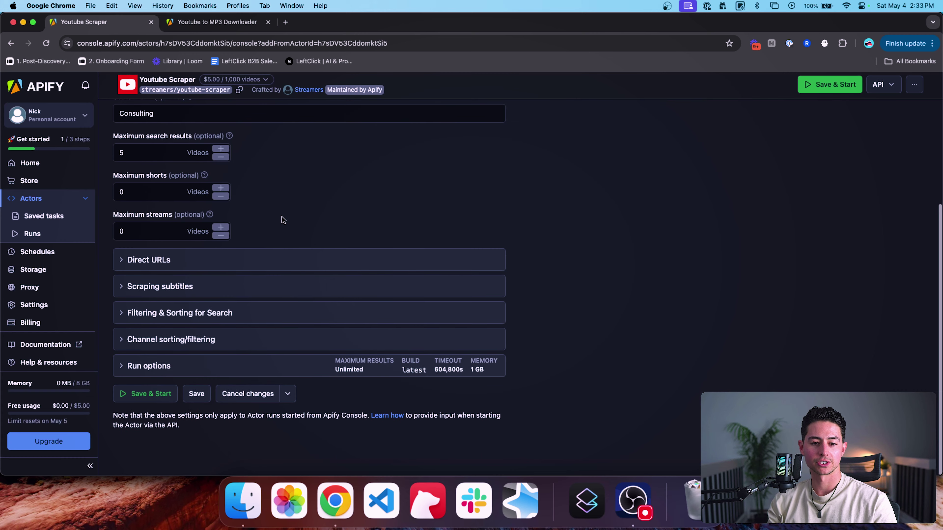
left_click(158, 262)
left_click(158, 263)
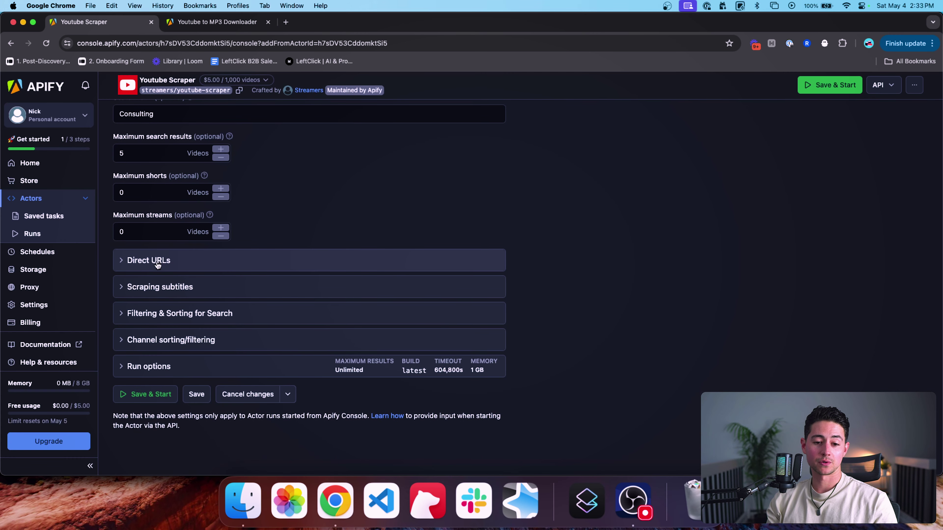
Step: Expand subtitle scraping and set plaintext subtitles, preferring automatically generated ones
left_click(190, 289)
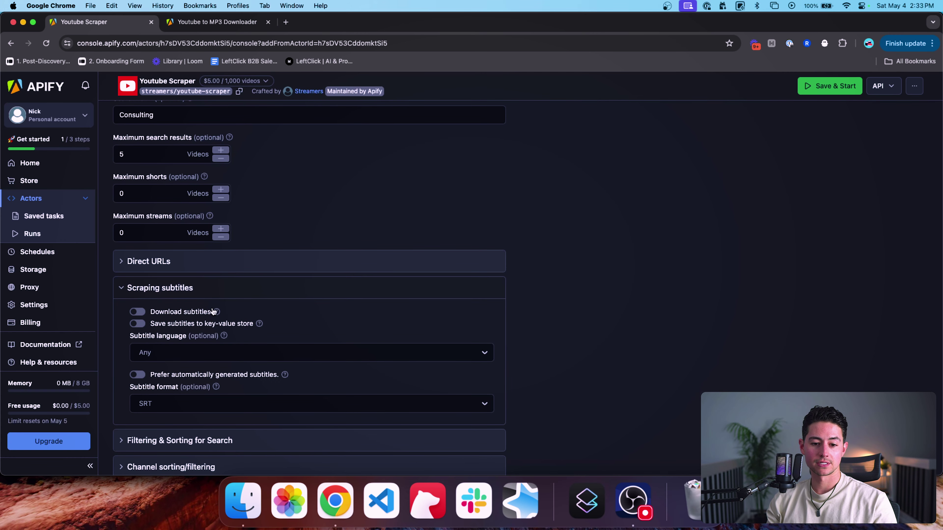
mouse_move(217, 313)
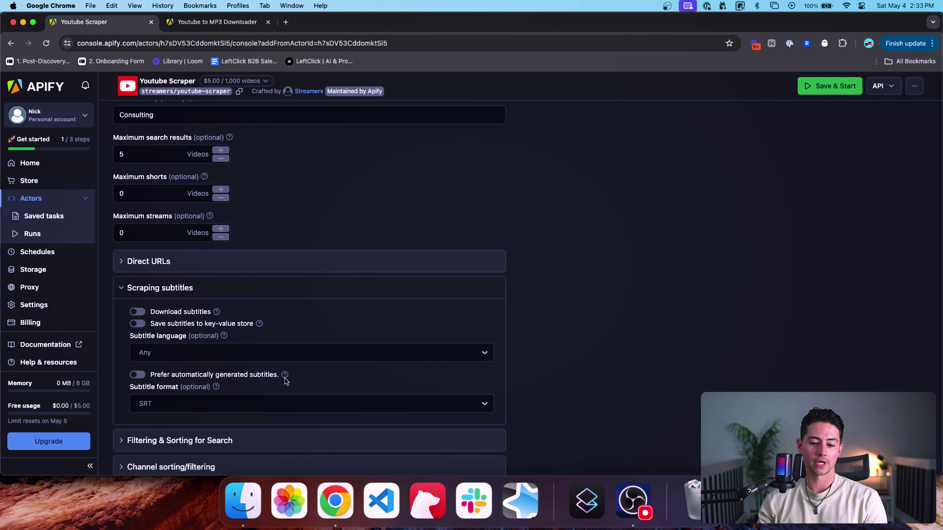
mouse_move(285, 376)
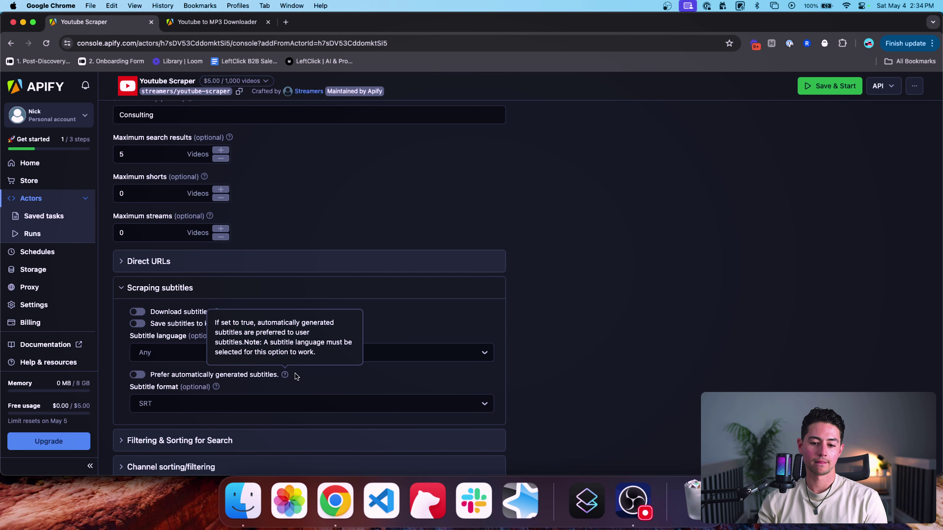
left_click(161, 401)
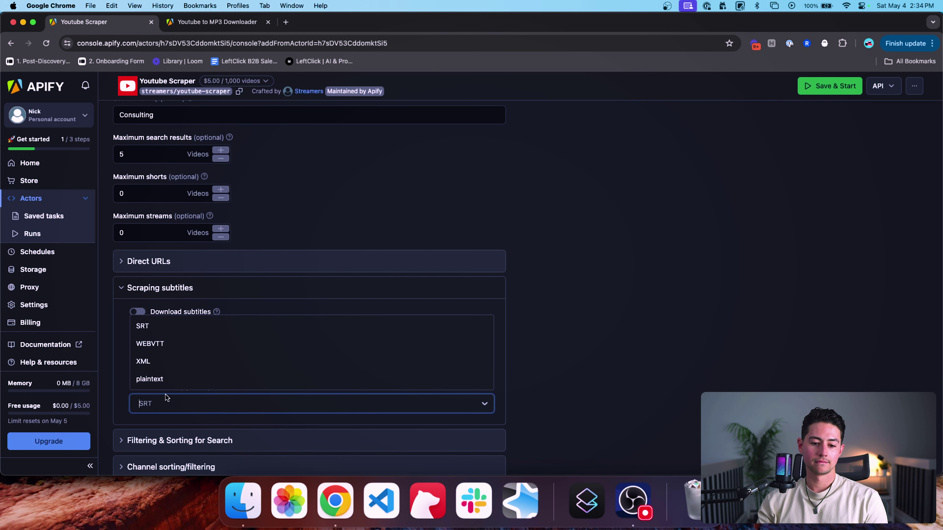
left_click(167, 377)
scroll(291, 370, "down", 2)
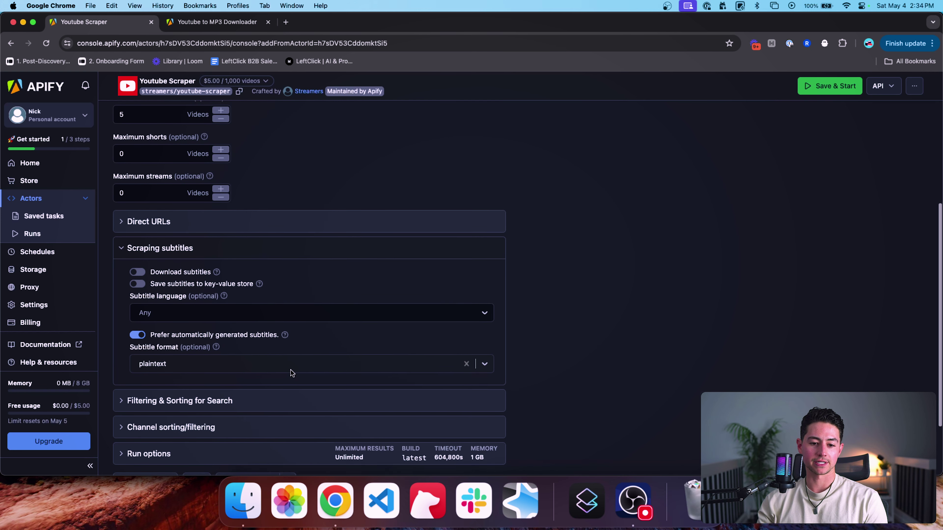
scroll(316, 337, "down", 3)
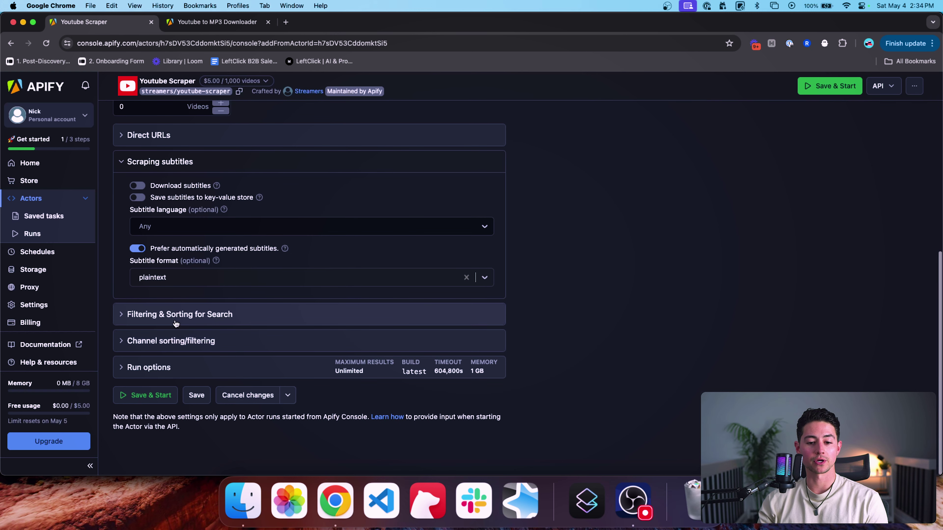
Step: Expand the search filtering, channel sorting and run options sections
left_click(225, 316)
scroll(214, 327, "down", 5)
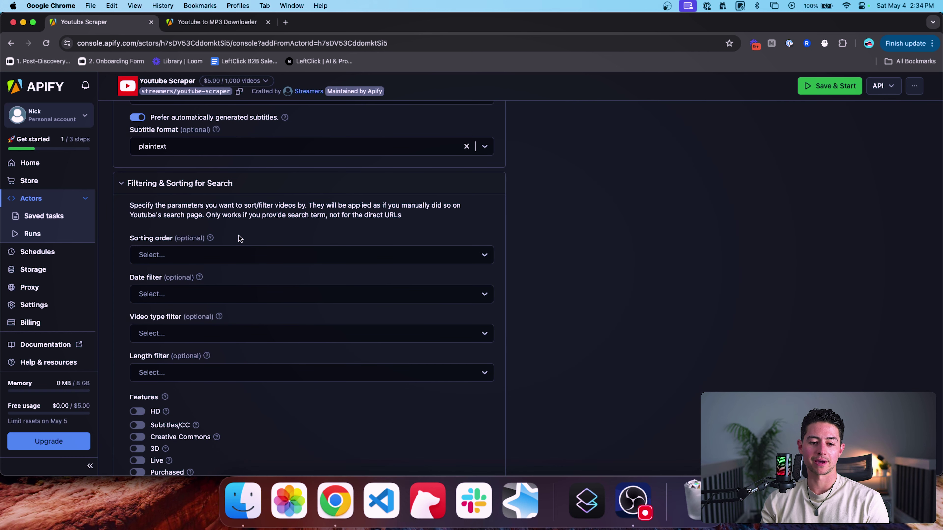
scroll(240, 238, "down", 3)
scroll(240, 238, "down", 10)
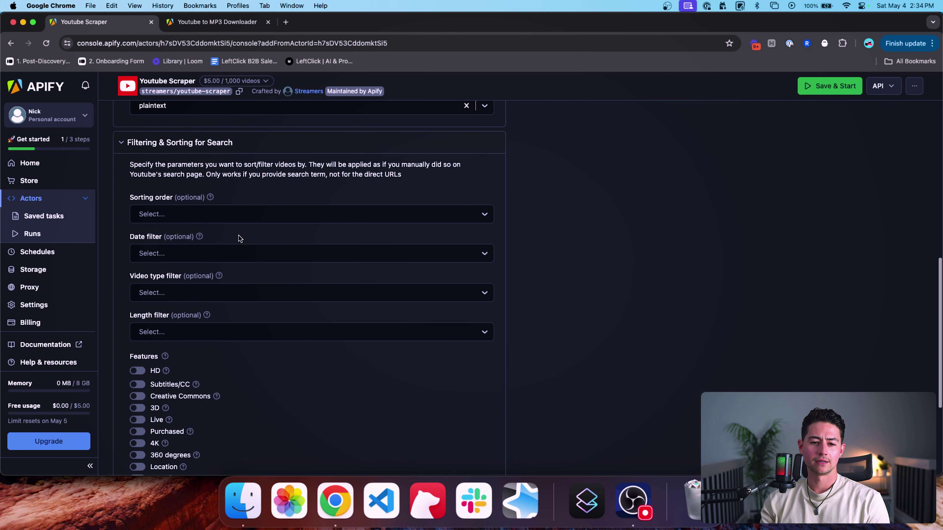
left_click(222, 341)
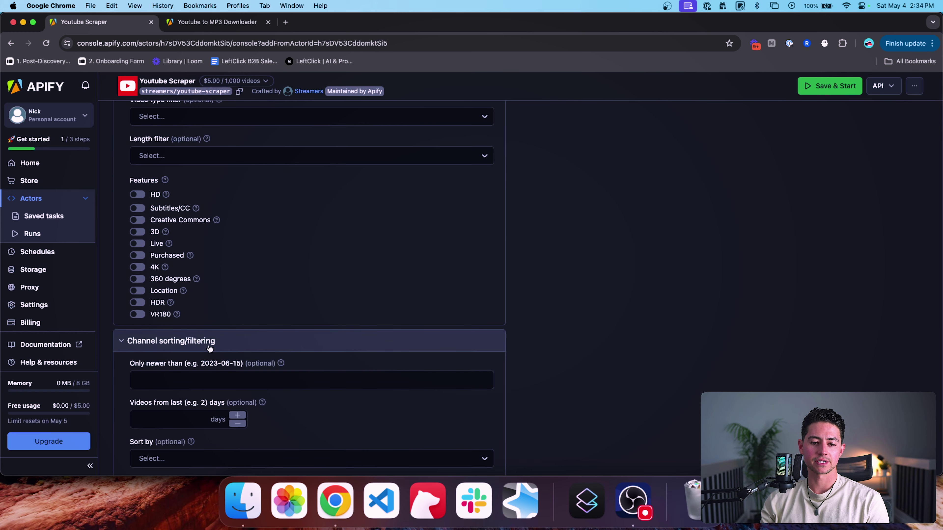
scroll(210, 347, "down", 7)
left_click(174, 368)
scroll(172, 364, "down", 10)
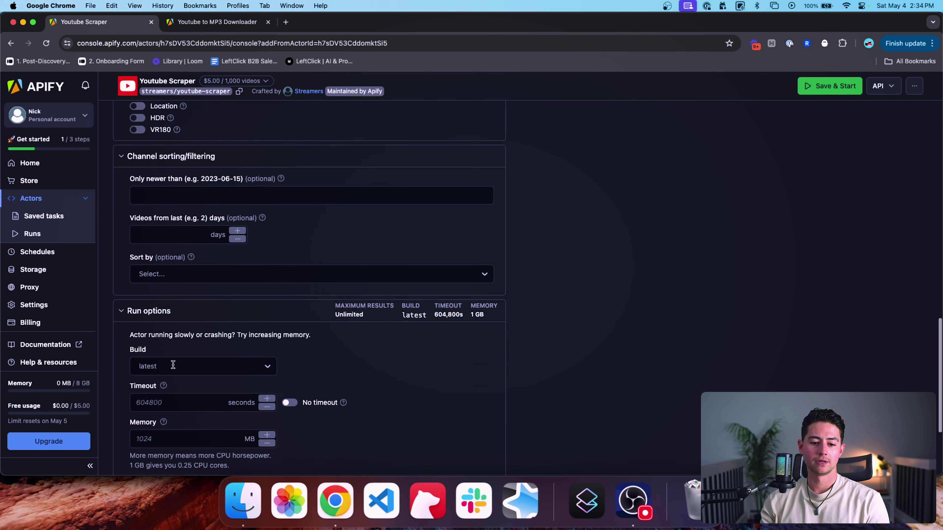
Step: Save and start the scraper run, then review the 5 consulting video results in the Output table
left_click(160, 396)
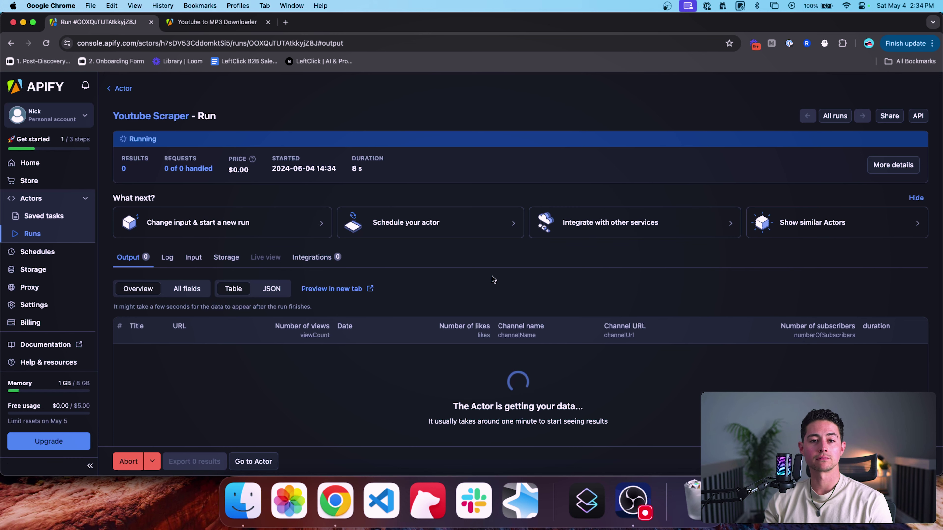
scroll(503, 282, "down", 2)
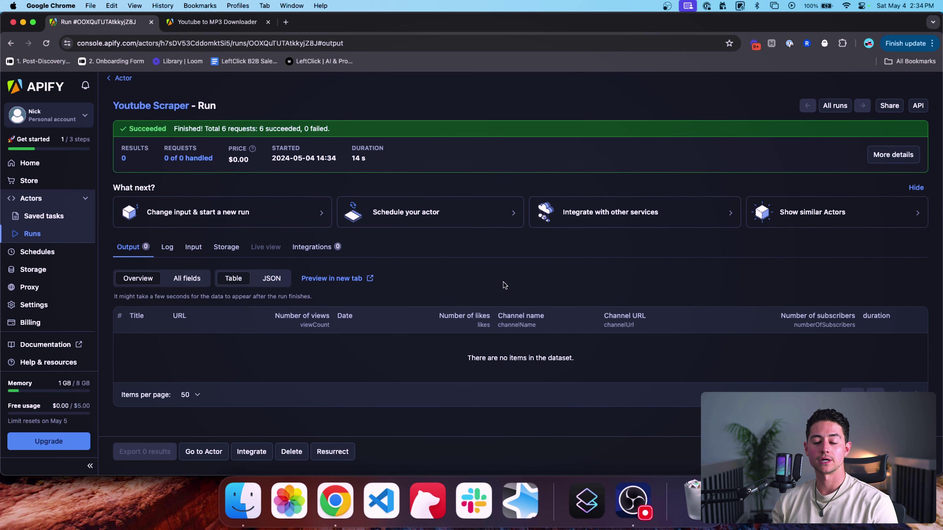
scroll(353, 211, "up", 1)
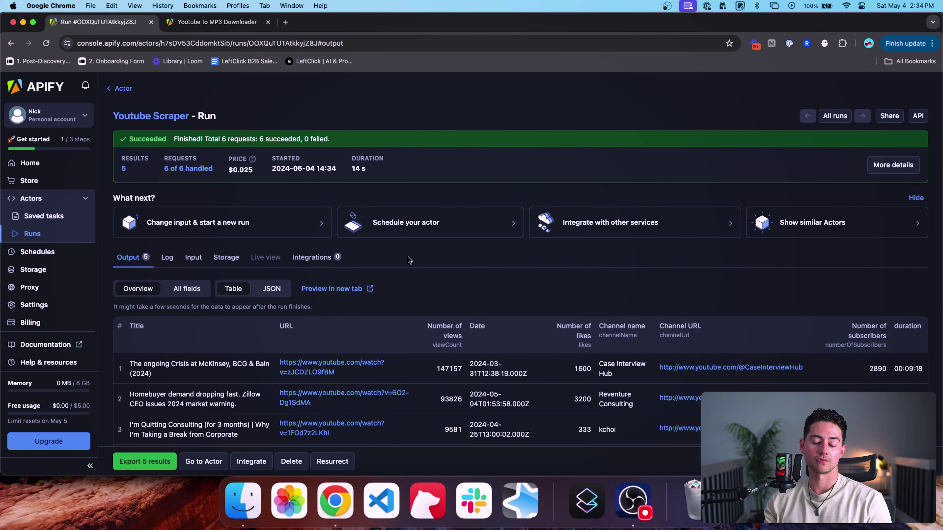
scroll(408, 256, "down", 2)
scroll(404, 244, "down", 2)
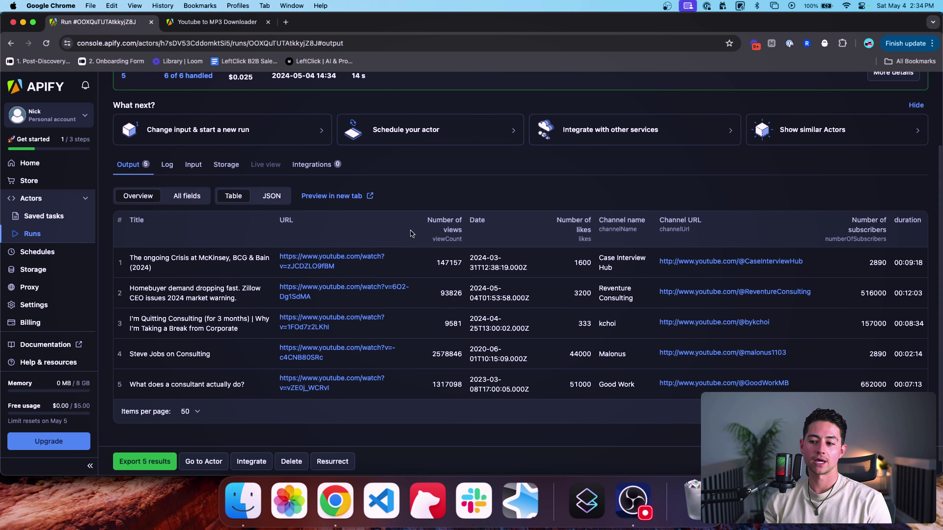
scroll(463, 211, "down", 1)
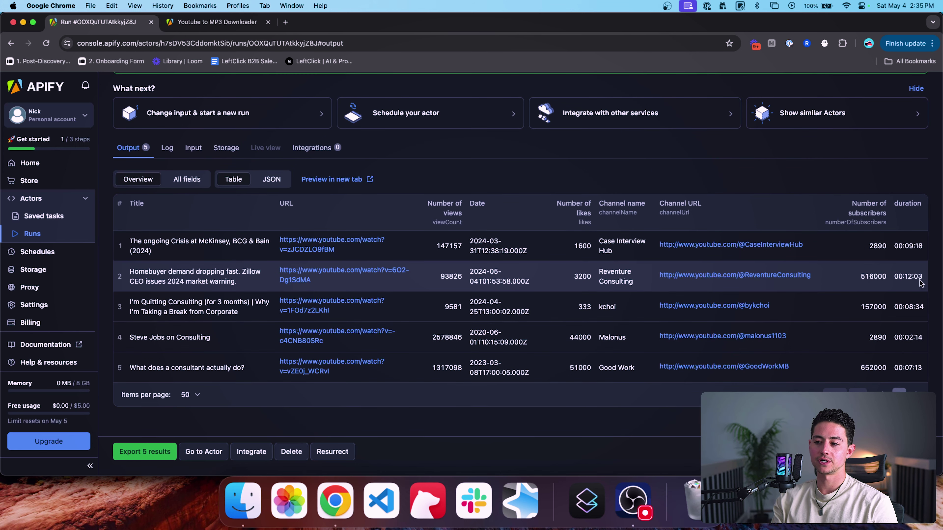
triple_click(178, 272)
left_click(178, 273)
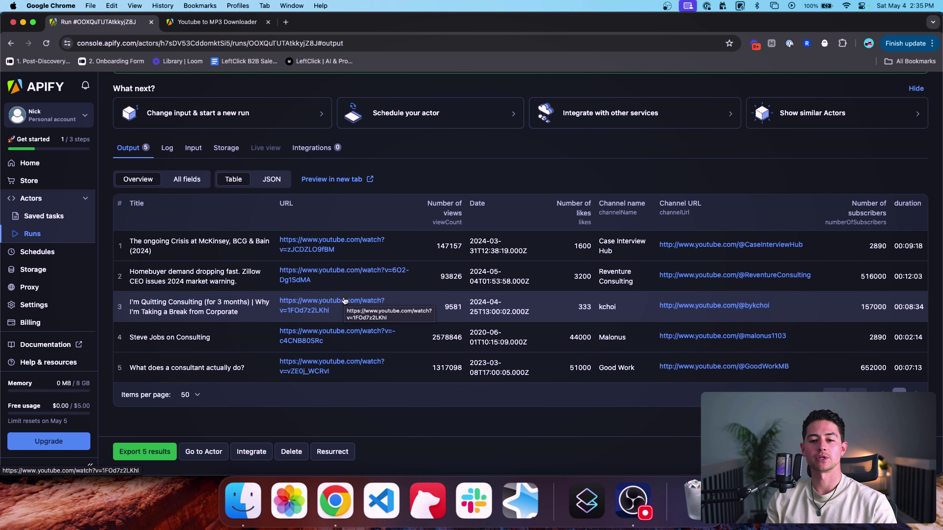
scroll(456, 186, "up", 4)
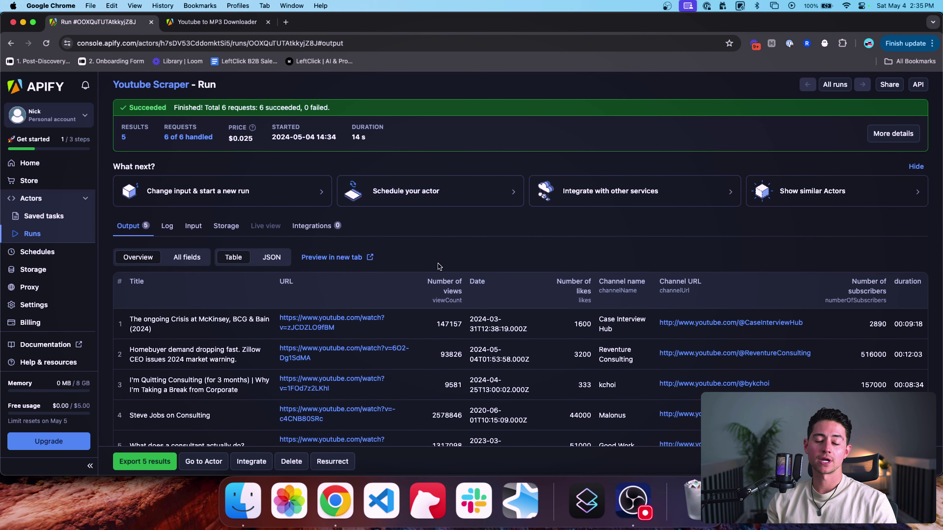
scroll(442, 265, "down", 4)
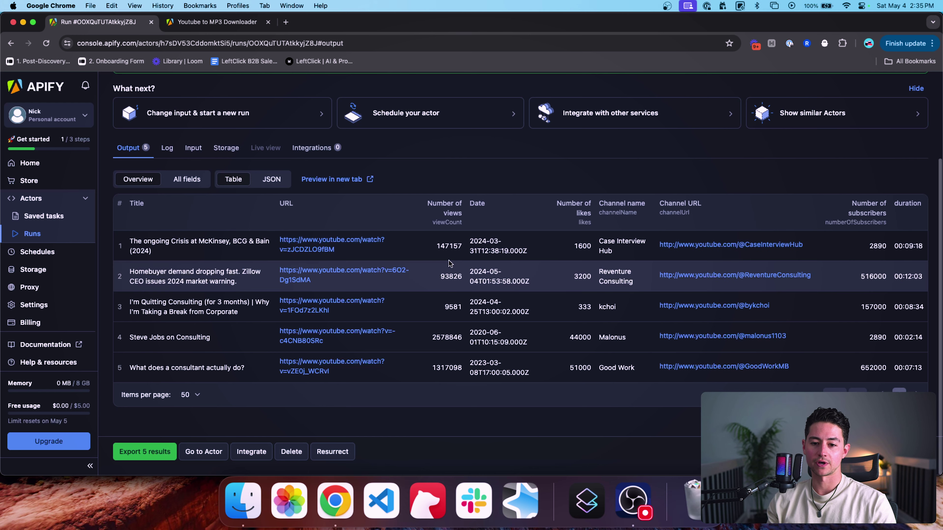
Step: Show all output fields and scroll across them to read the video descriptions and stats
left_click(187, 179)
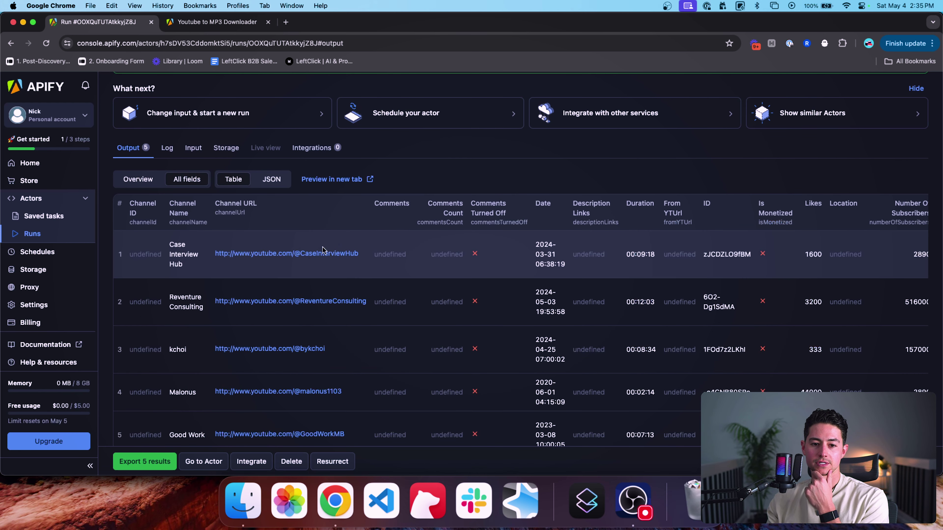
scroll(371, 260, "right", 8)
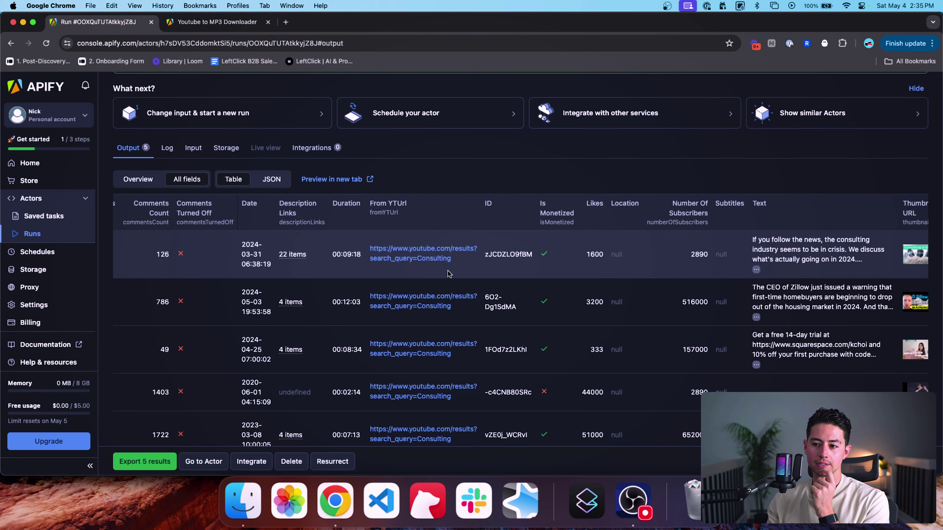
scroll(449, 274, "right", 6)
mouse_move(549, 274)
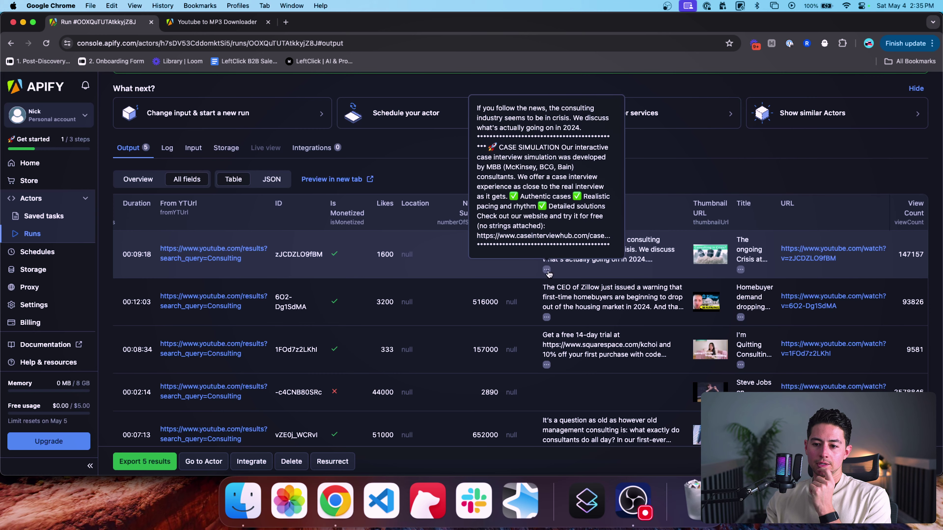
scroll(564, 249, "down", 6)
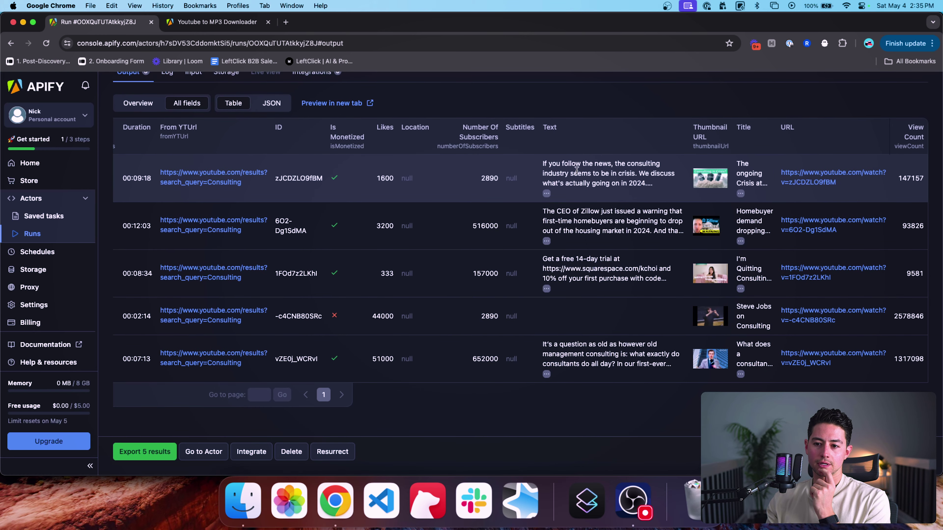
scroll(514, 176, "up", 3)
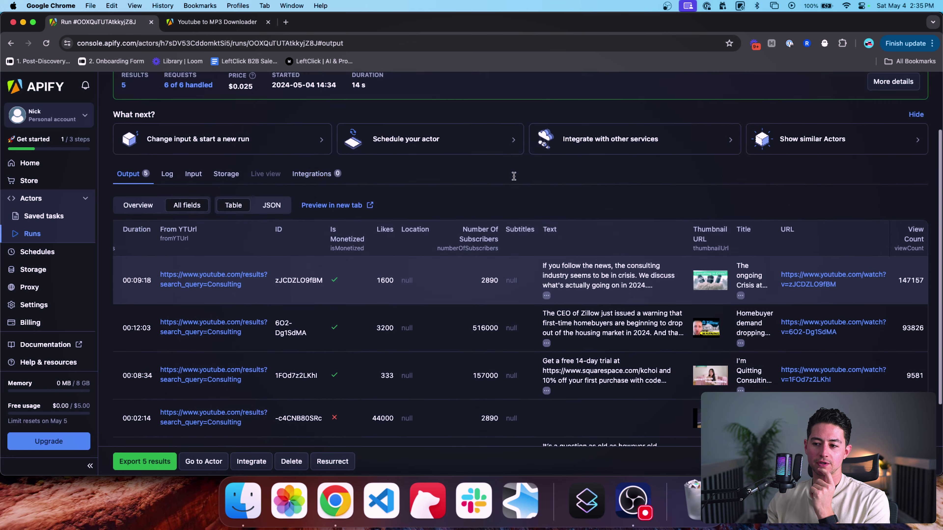
scroll(513, 177, "up", 3)
scroll(608, 281, "down", 3)
scroll(536, 316, "left", 6)
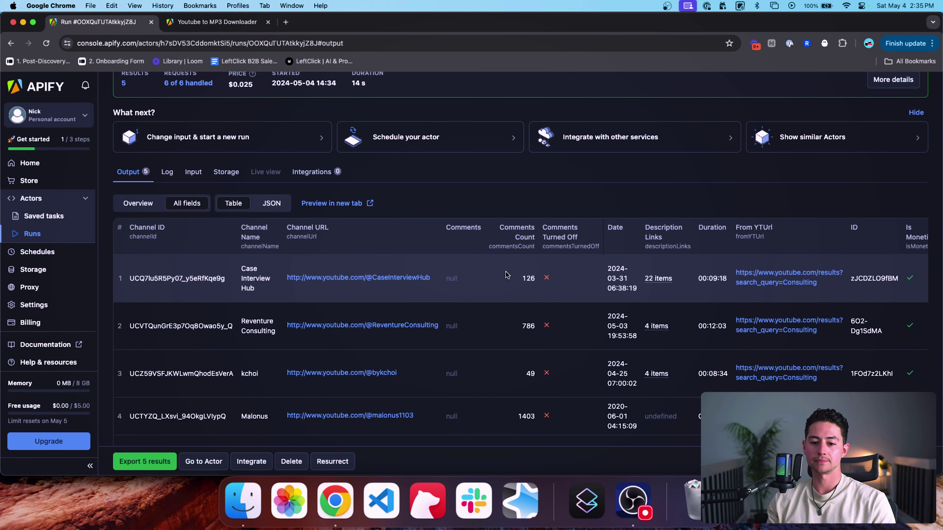
scroll(507, 275, "right", 3)
scroll(507, 275, "right", 15)
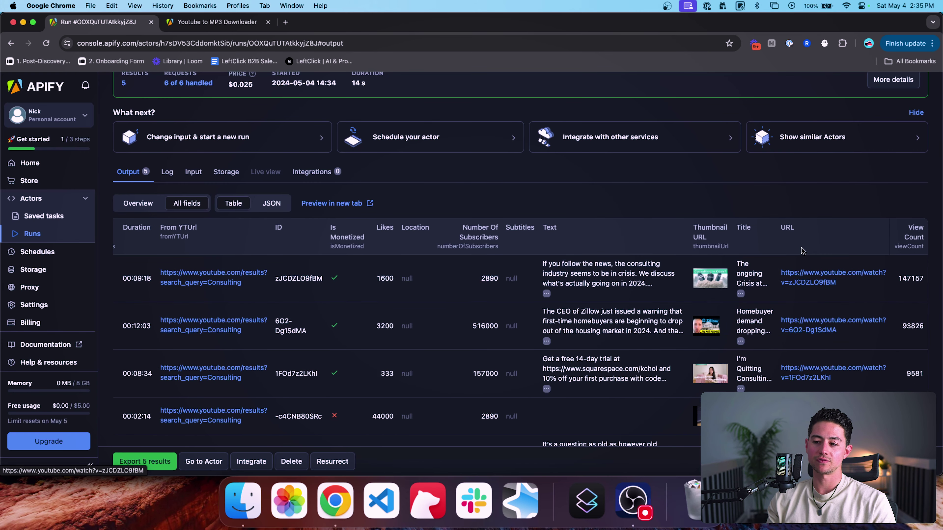
Step: Add an Apify 'Run an Actor' module to the Make scenario
key("super+grave")
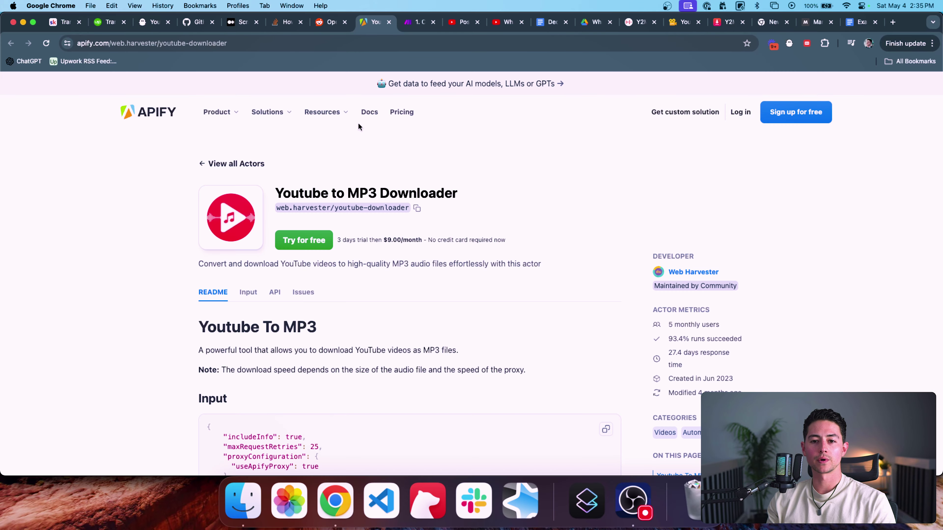
left_click(409, 23)
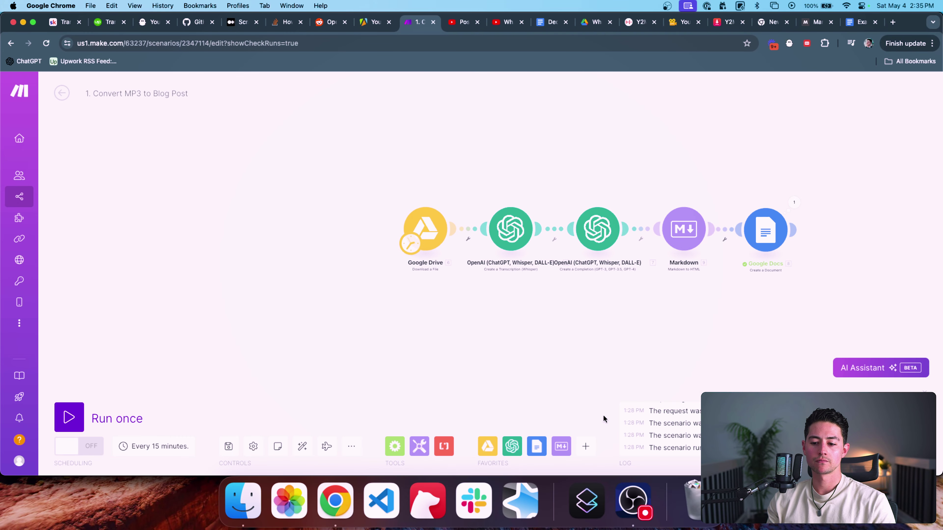
left_click(586, 446)
type("apify")
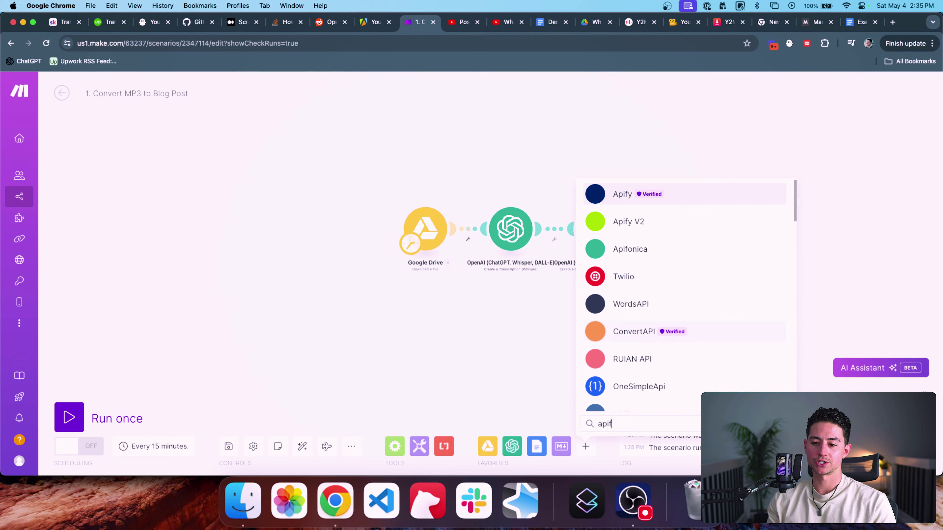
left_click(617, 199)
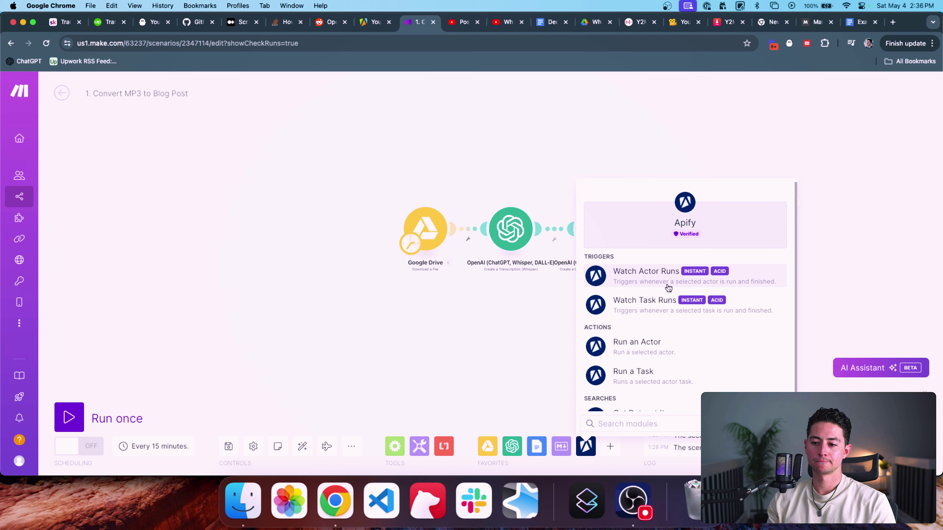
scroll(669, 293, "down", 1)
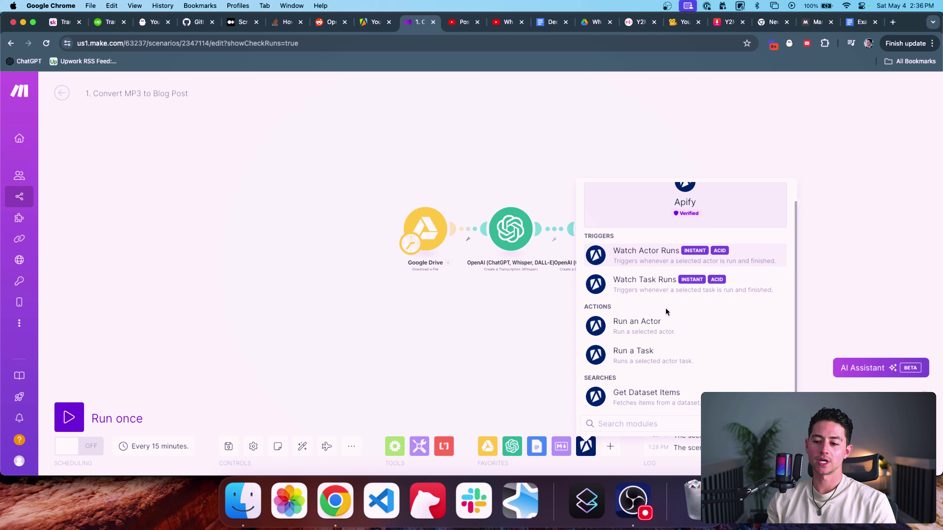
left_click(676, 328)
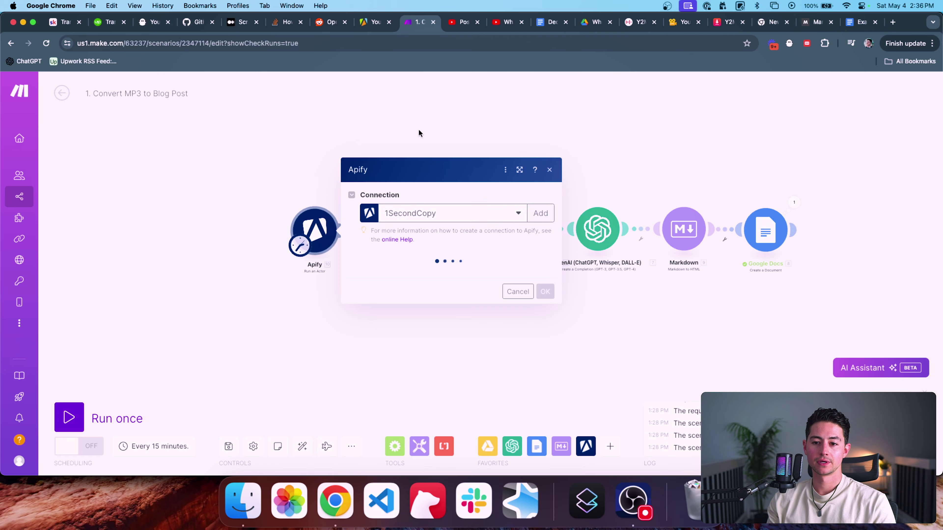
Step: Start a new Apify connection and copy the Apify integrations page address from the API token hint
left_click(539, 133)
left_click(611, 133)
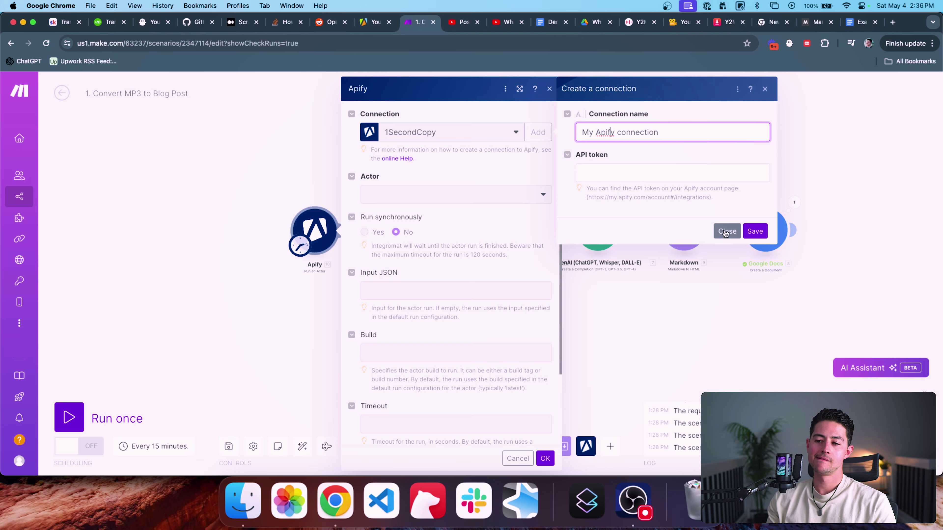
left_click(691, 134)
key("super+a")
key("BackSpace")
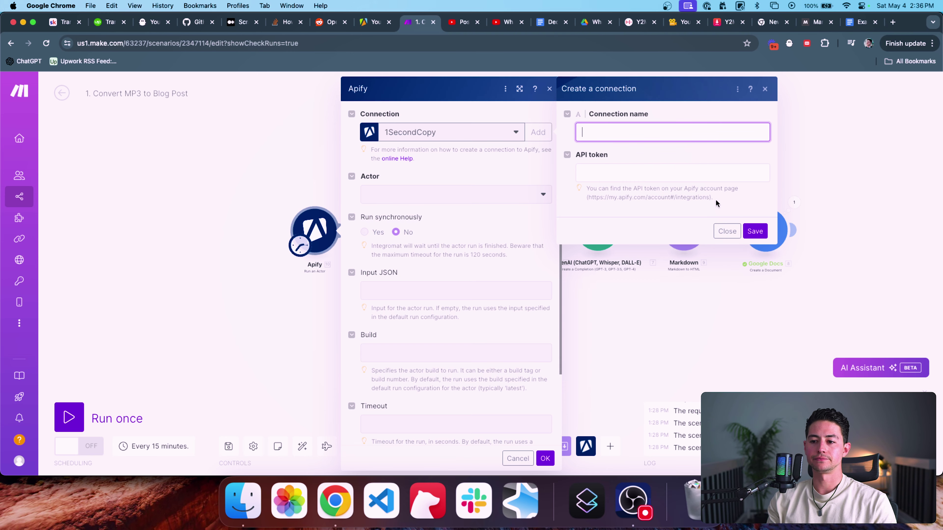
left_click(727, 231)
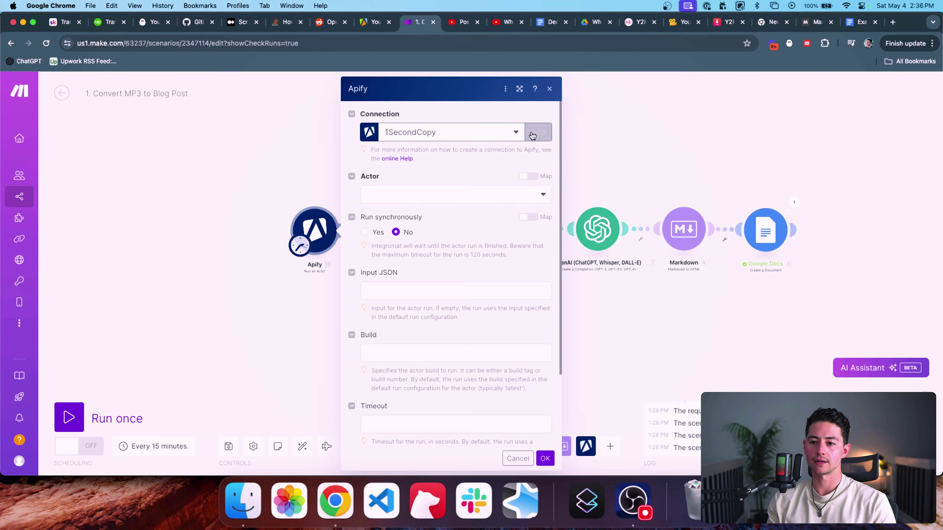
left_click(532, 134)
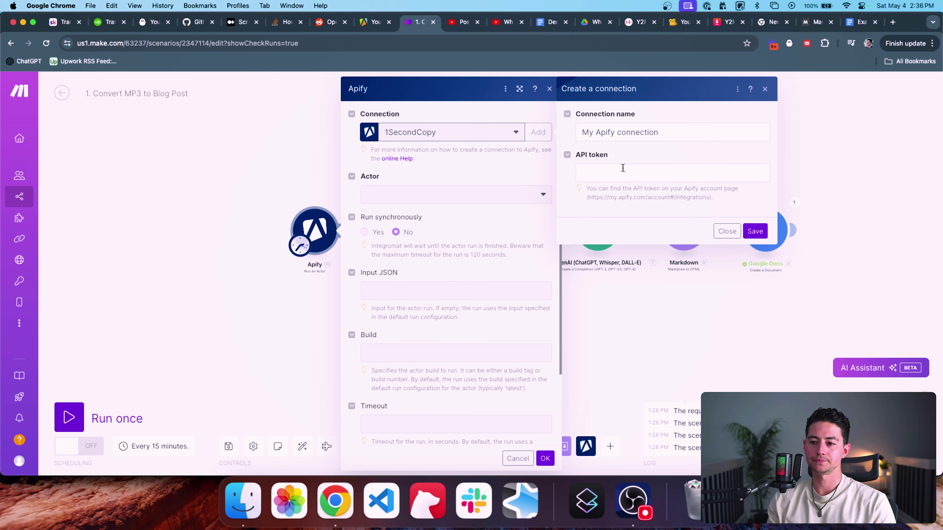
triple_click(643, 195)
left_click_drag(711, 198, 587, 198)
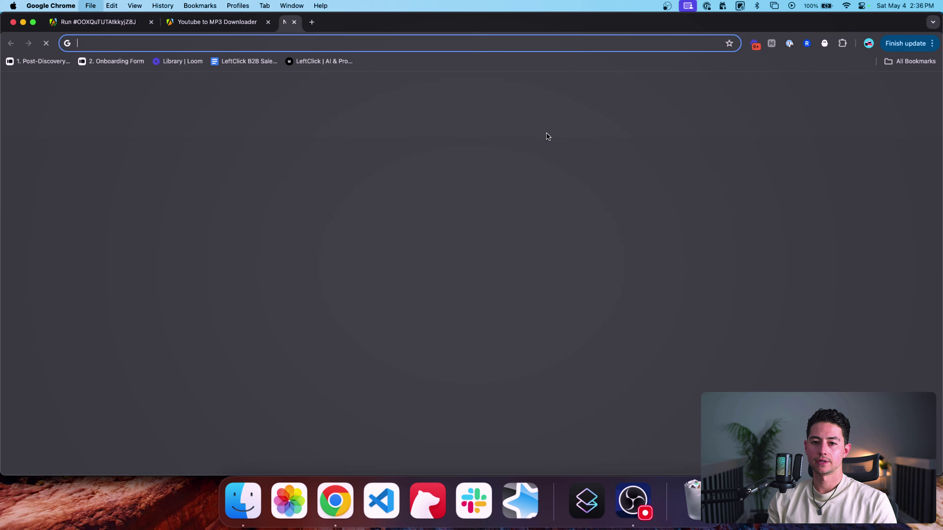
Step: On Apify's integrations page, create a personal API token 'Example Video API Token' and copy its value
type("https://my.apify.com/account#integrations")
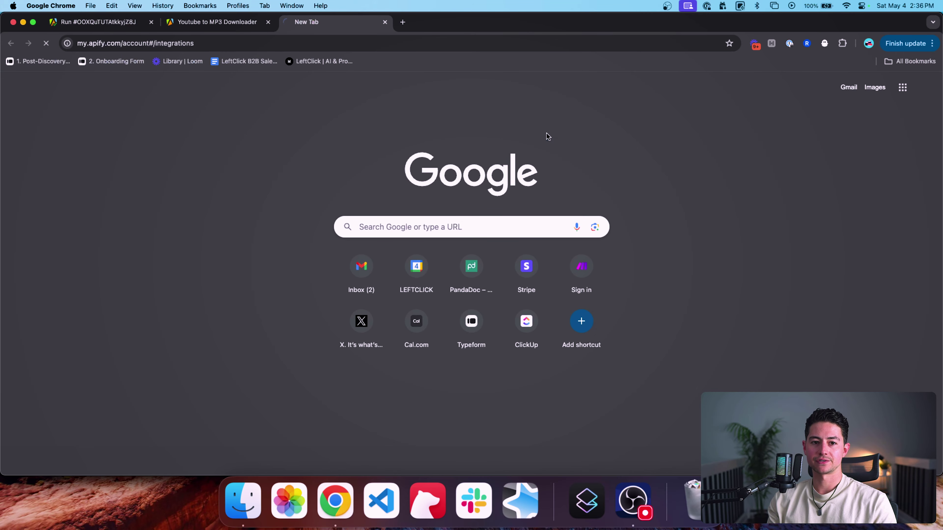
key("Return")
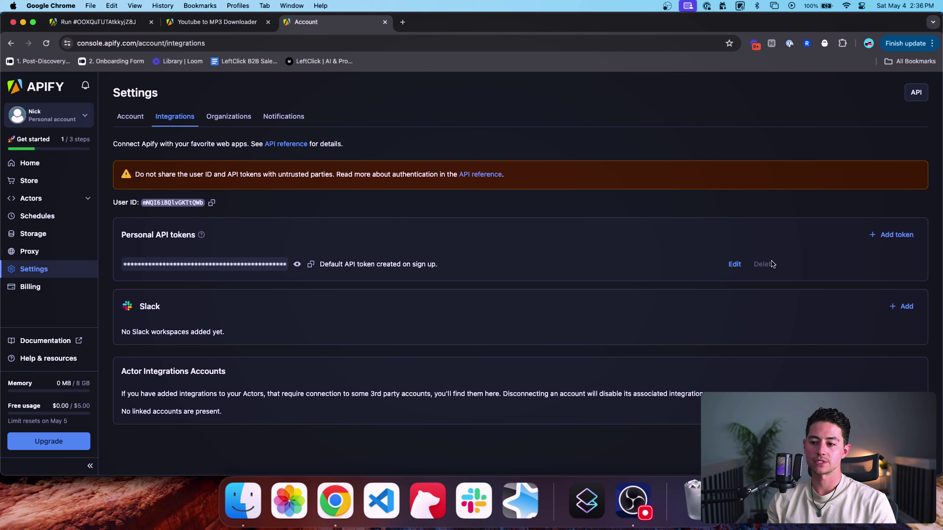
left_click(891, 235)
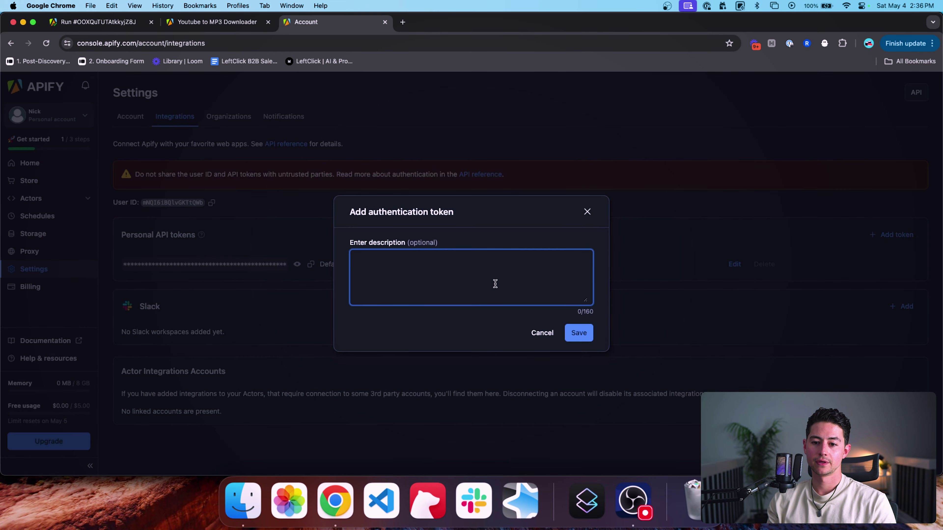
type("Example Video")
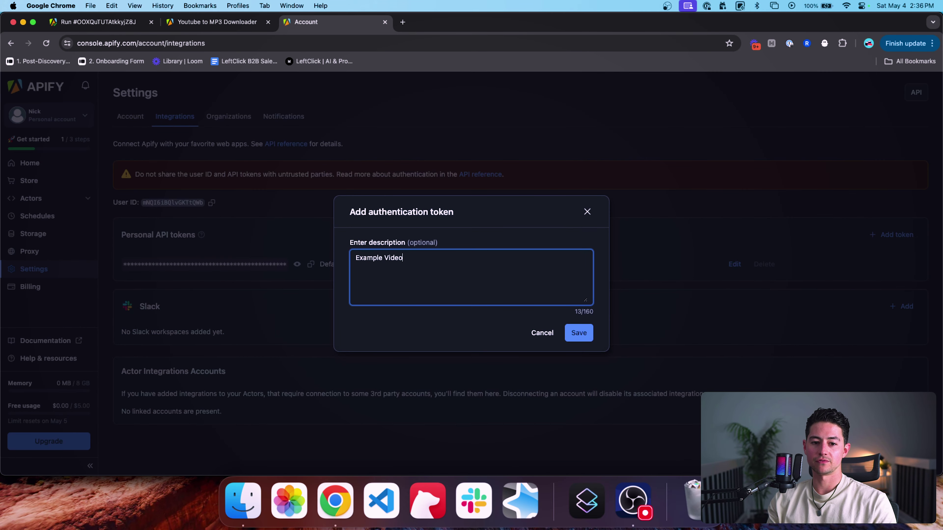
type(" API Token")
left_click(579, 333)
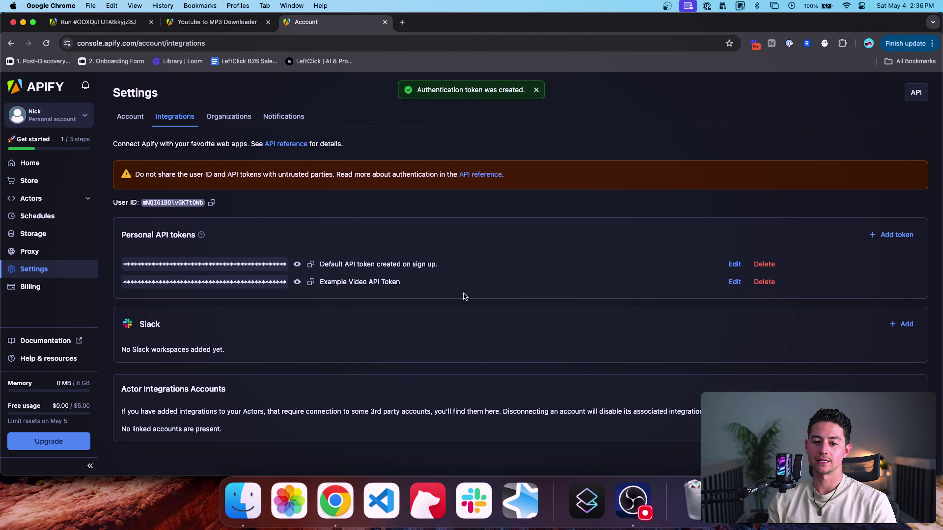
left_click(310, 283)
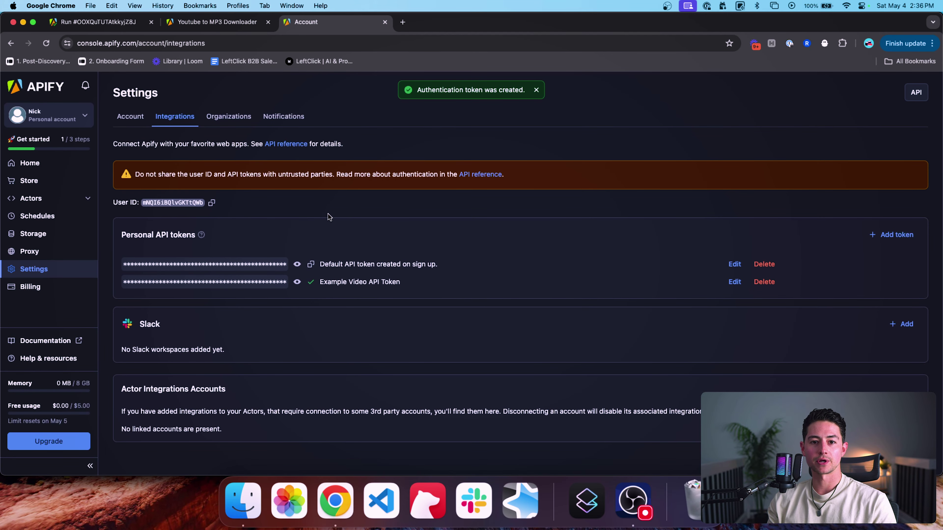
Step: Paste the token and save the connection as 'Example YouTube Video Repurposing System Kit'
key("super+grave")
left_click(609, 173)
key("super+v")
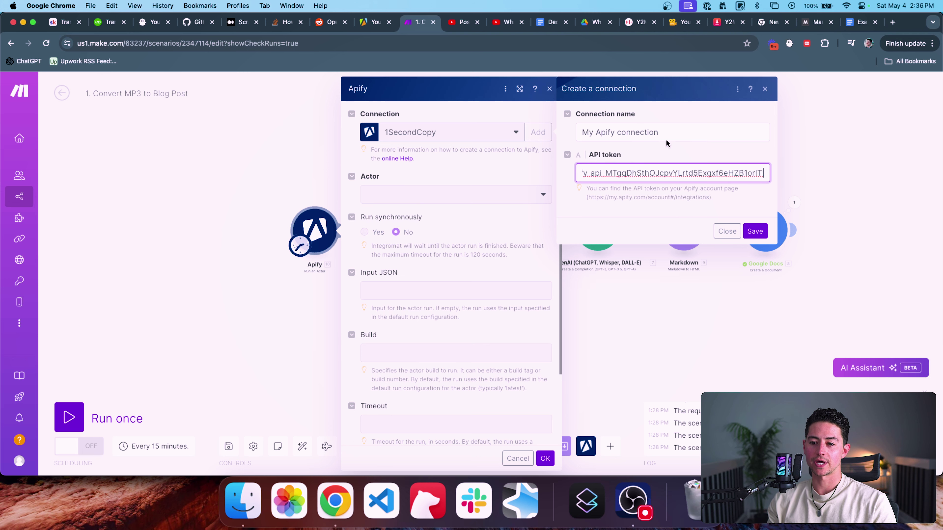
triple_click(673, 132)
key("BackSpace")
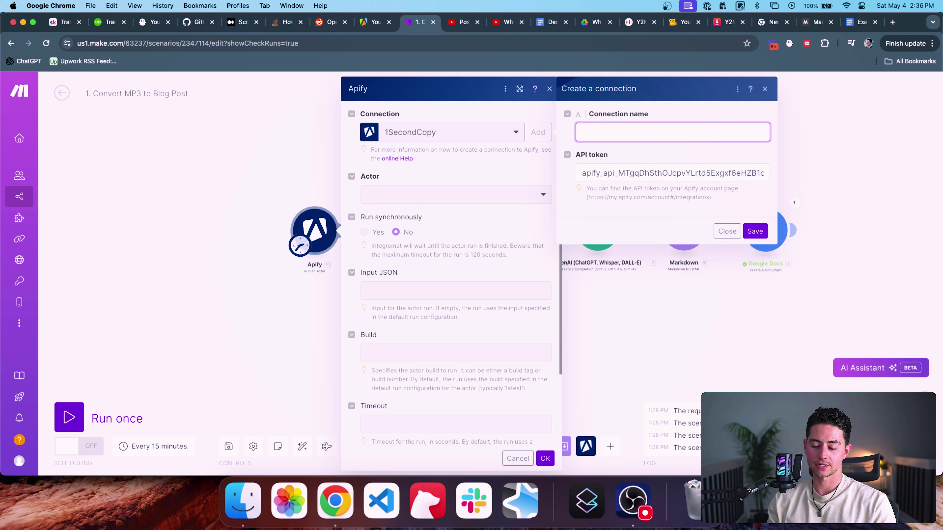
type("Exam")
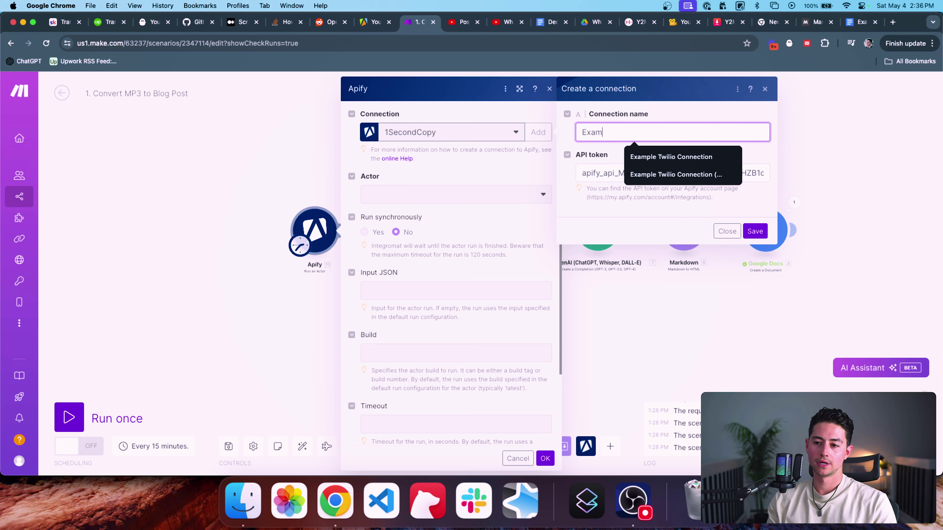
type("ple YouTube Vid")
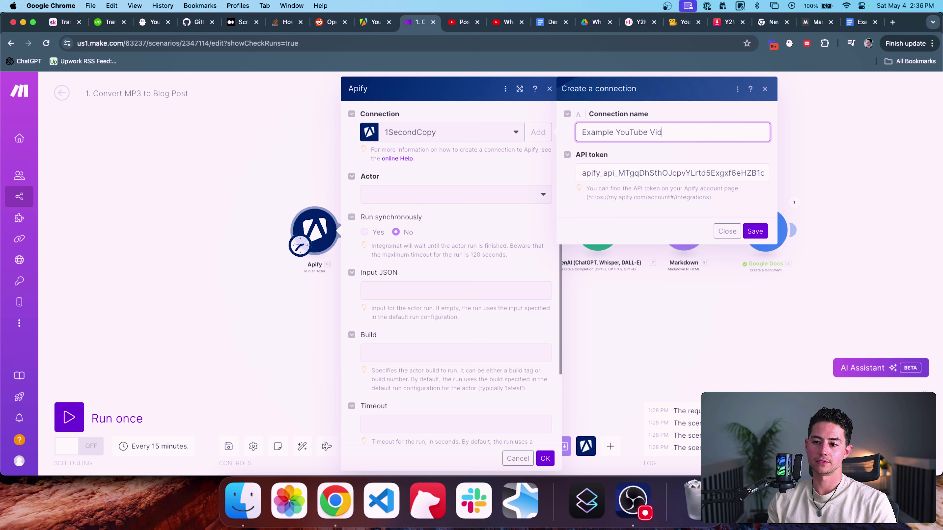
type("eo Repurposing System K")
type("it")
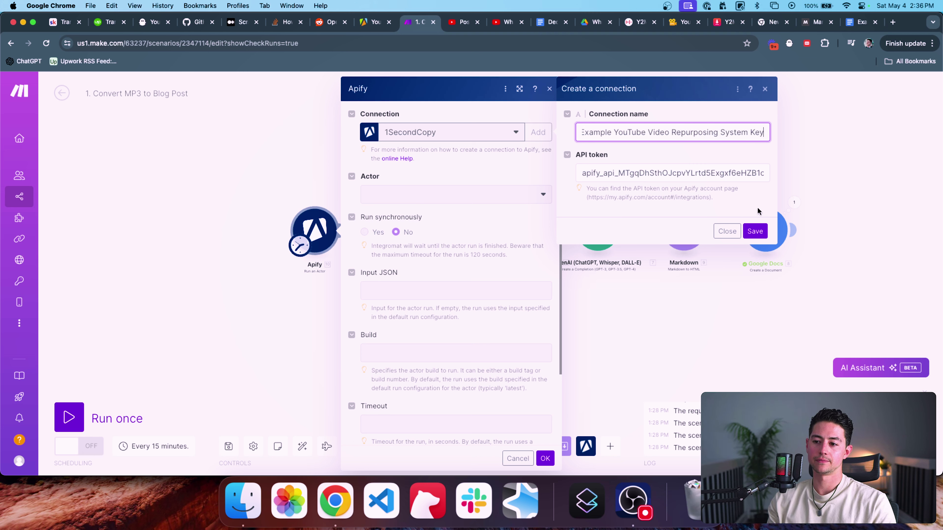
left_click(754, 230)
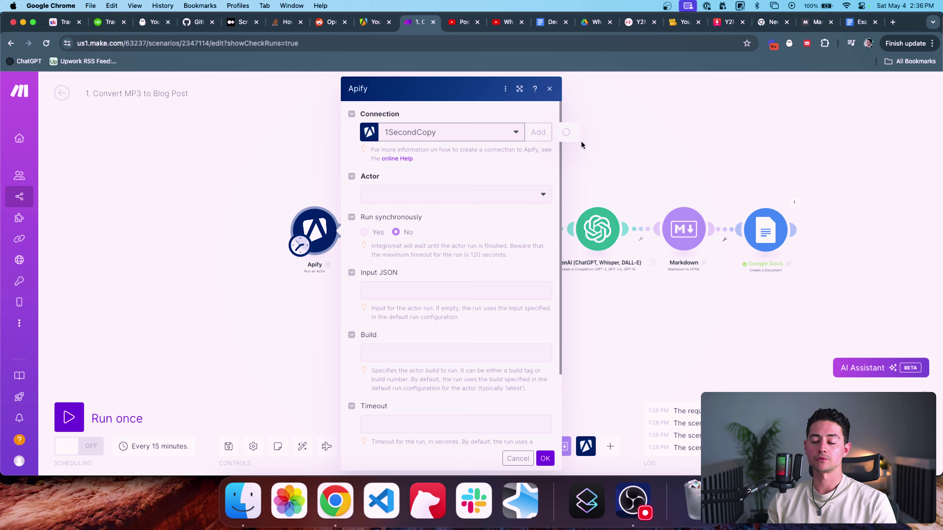
scroll(489, 190, "down", 2)
Step: Choose the streamers/youtube-scraper actor and set Run synchronously to Yes
left_click(492, 169)
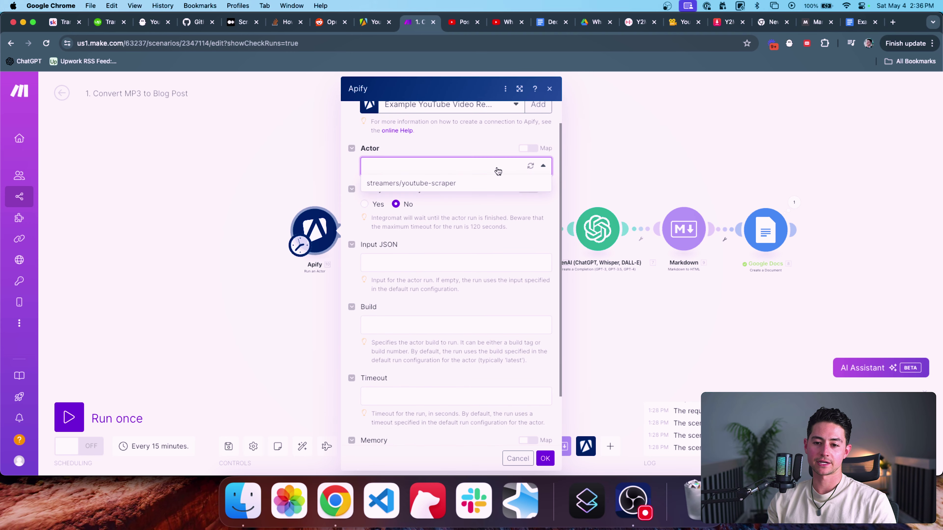
left_click(427, 185)
scroll(445, 192, "down", 1)
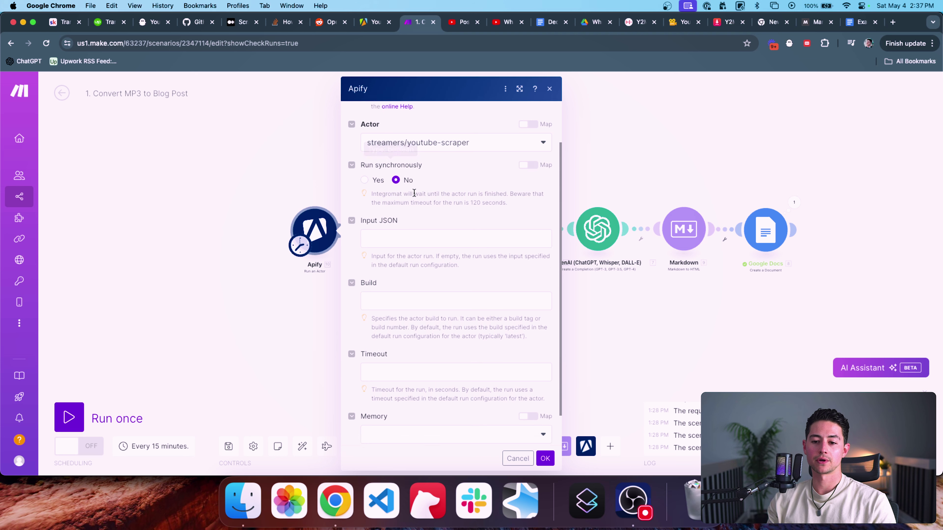
scroll(415, 192, "down", 1)
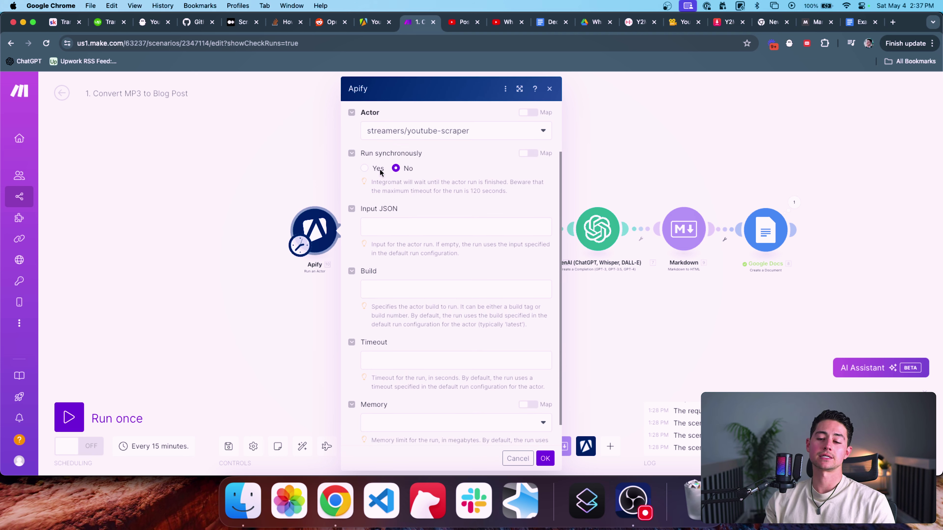
left_click(364, 169)
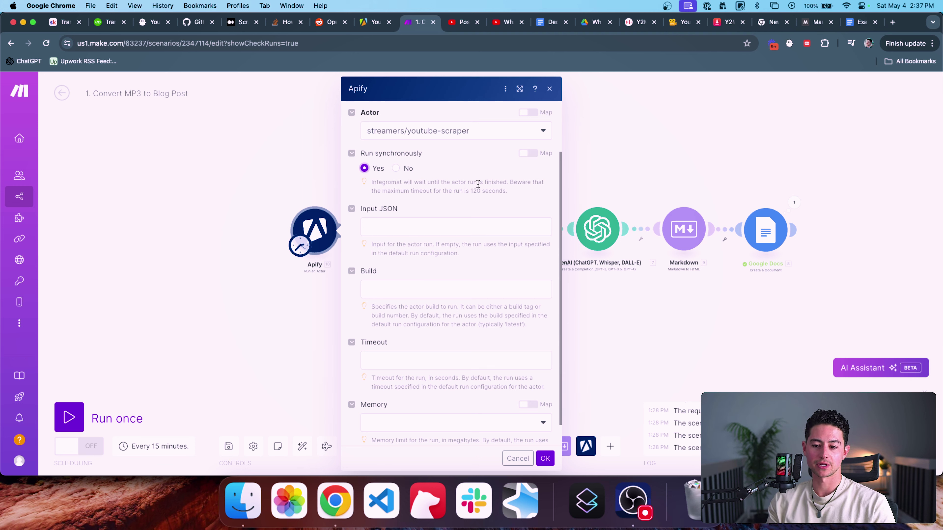
left_click(433, 234)
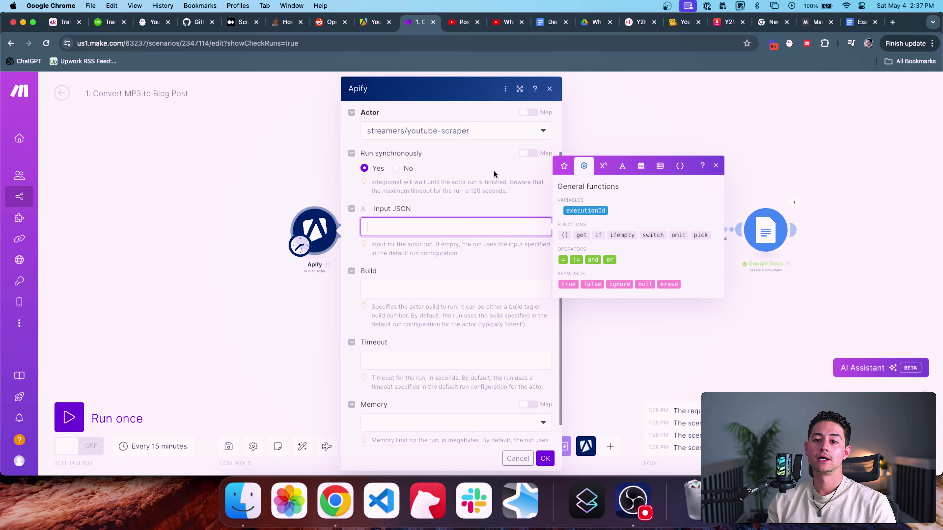
key("super+grave")
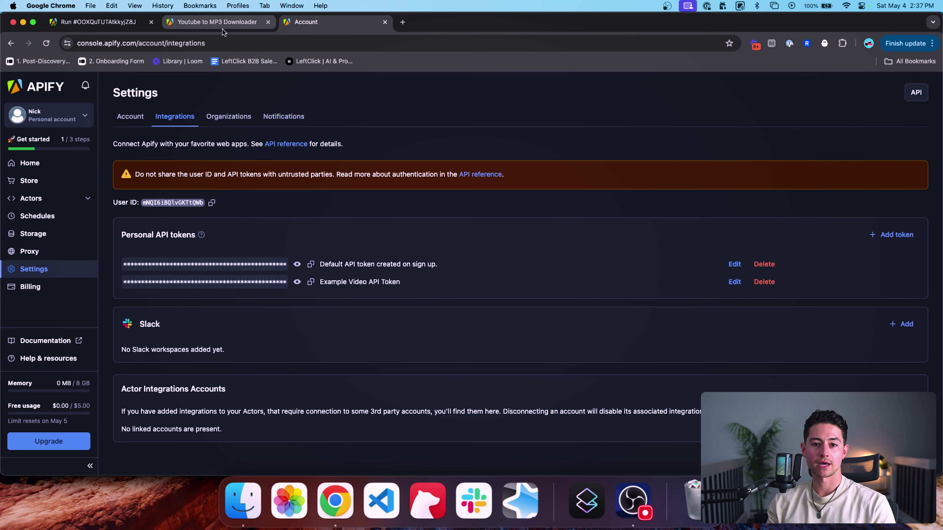
Step: Select and copy the complete input JSON of the earlier YouTube Scraper run
left_click(136, 23)
scroll(268, 204, "up", 3)
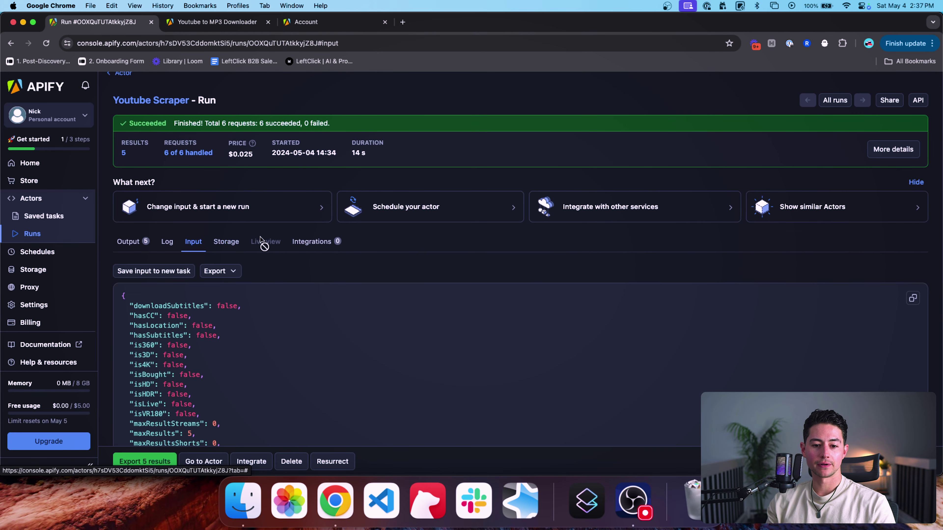
scroll(263, 253, "down", 5)
left_click(170, 403)
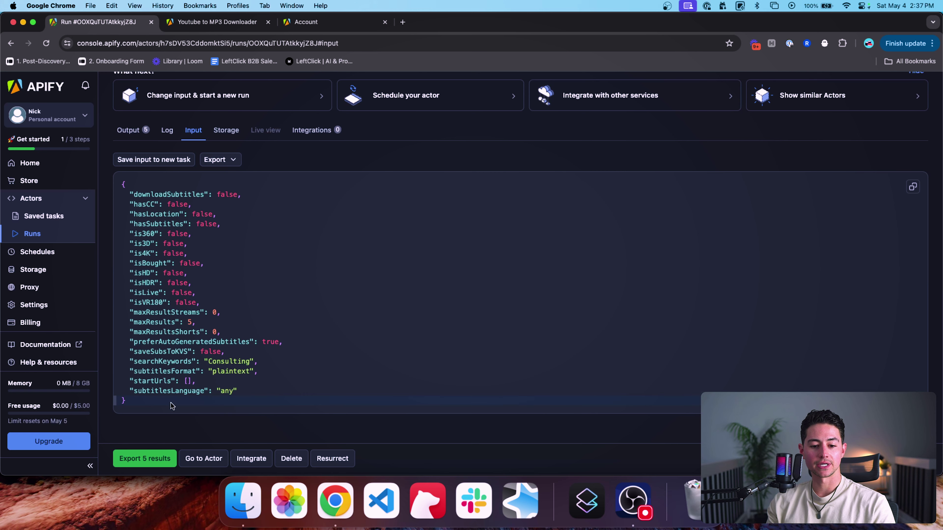
left_click_drag(171, 403, 114, 190)
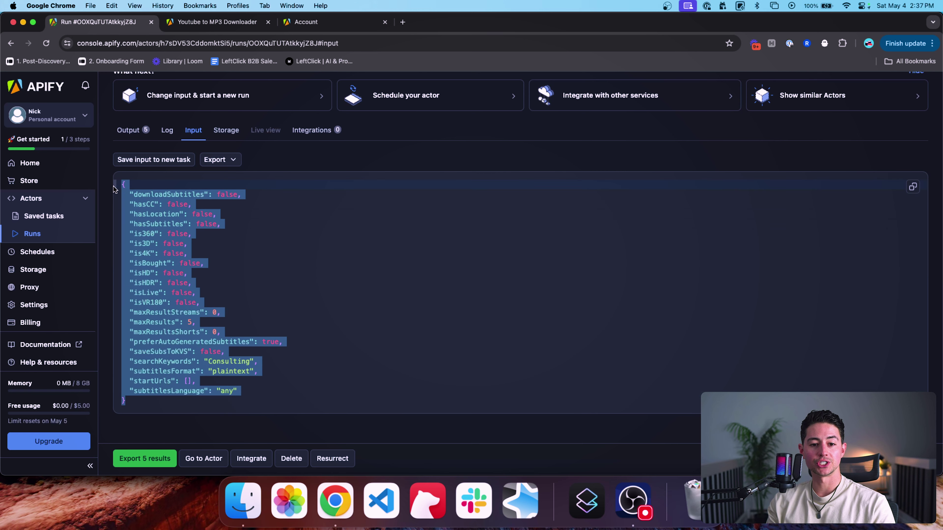
left_click(128, 186)
left_click(170, 399)
key("super+a")
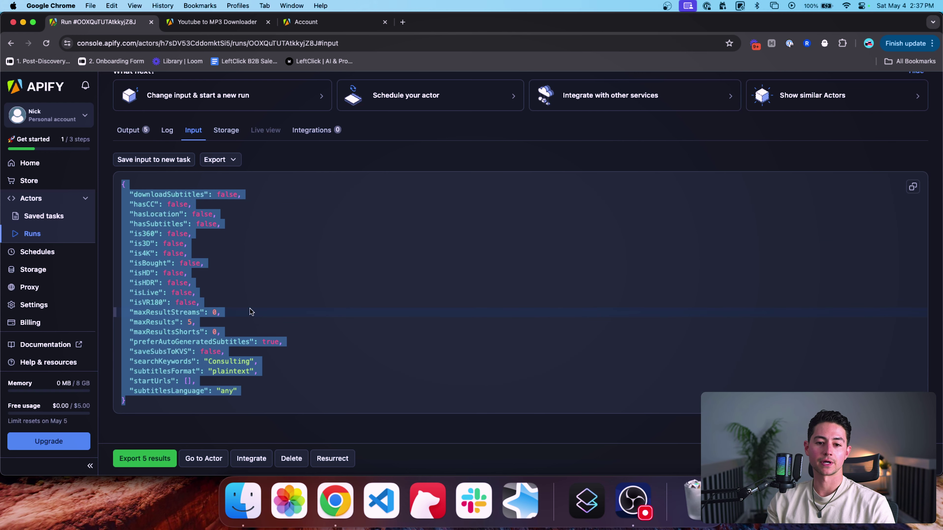
key("super+grave")
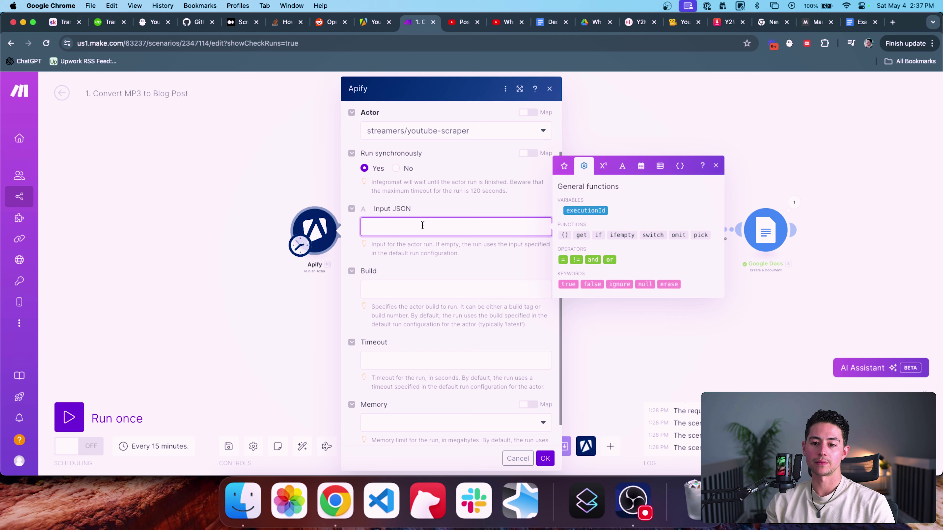
Step: Paste the scraper input into Input JSON and change downloadSubtitles to true
key("super+v")
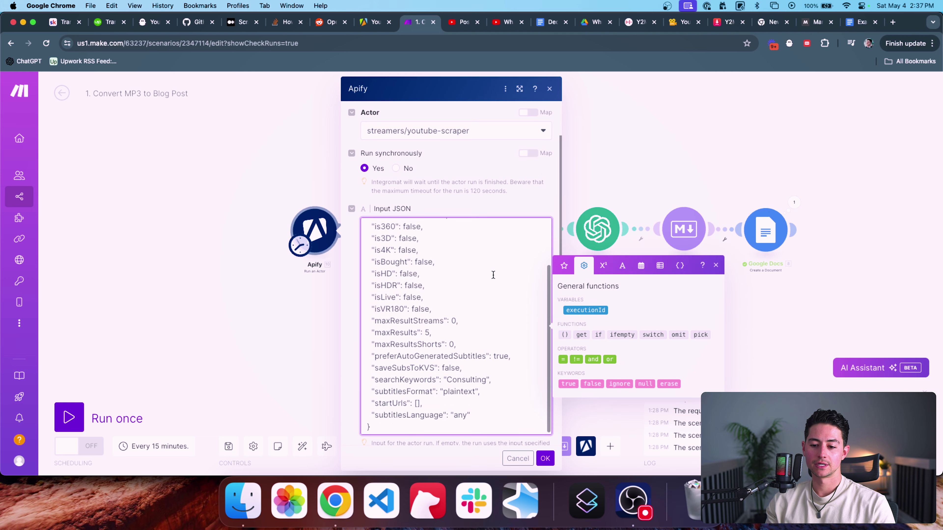
double_click(459, 239)
type("tru")
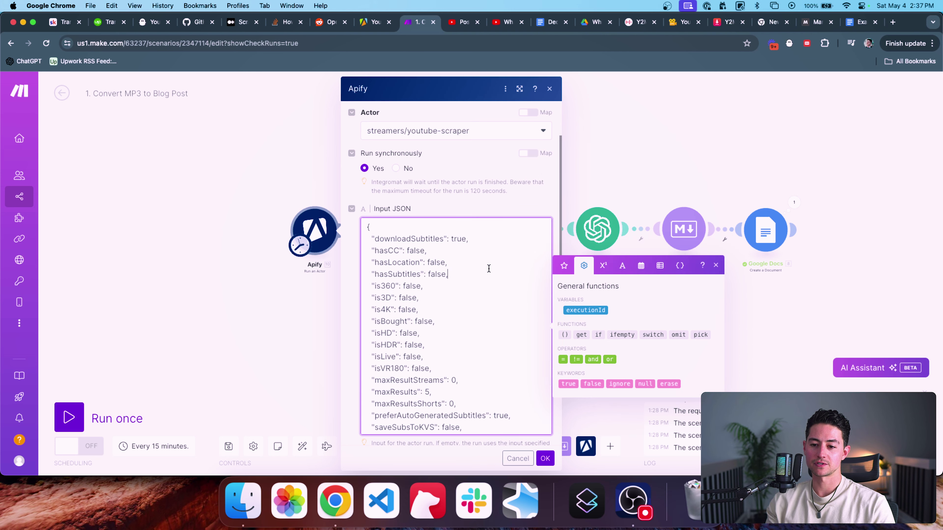
Step: Check the Build and Timeout settings, leave Memory unset, and save the module
scroll(494, 297, "down", 8)
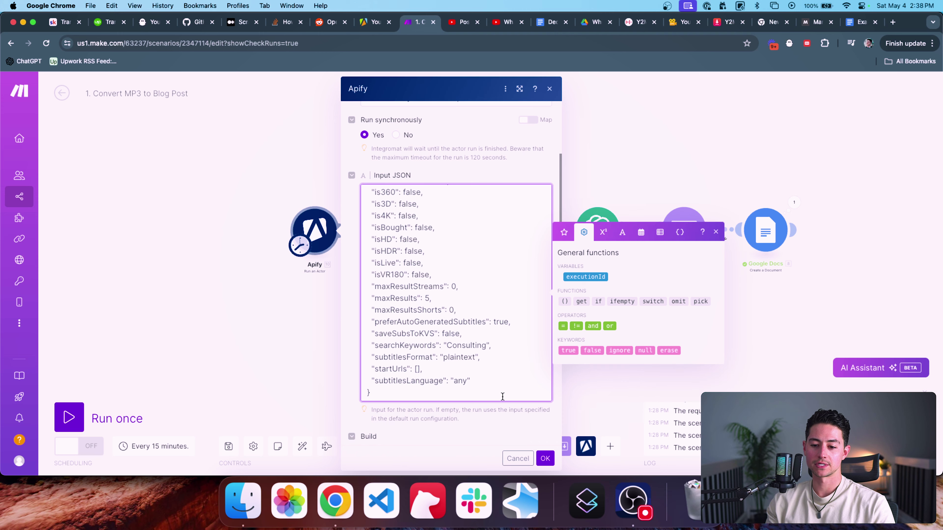
scroll(502, 396, "down", 5)
left_click(394, 261)
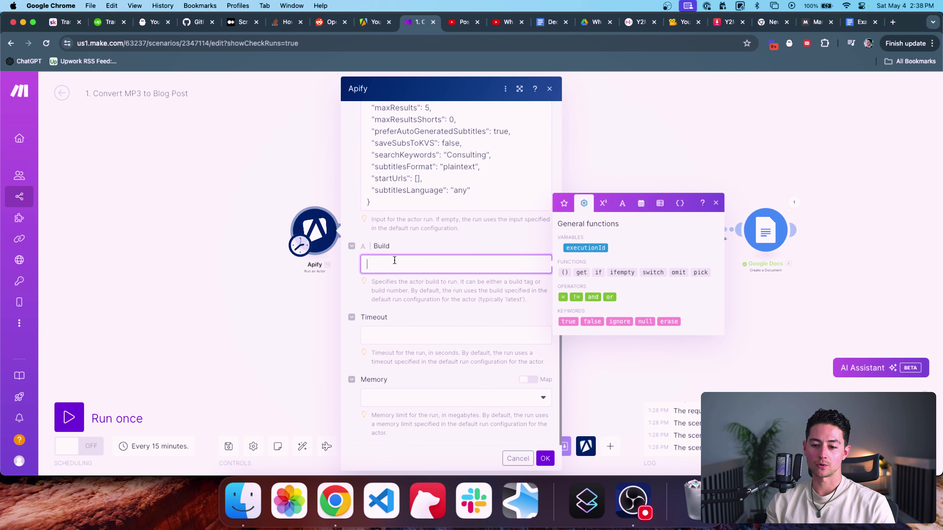
left_click(444, 335)
left_click(470, 404)
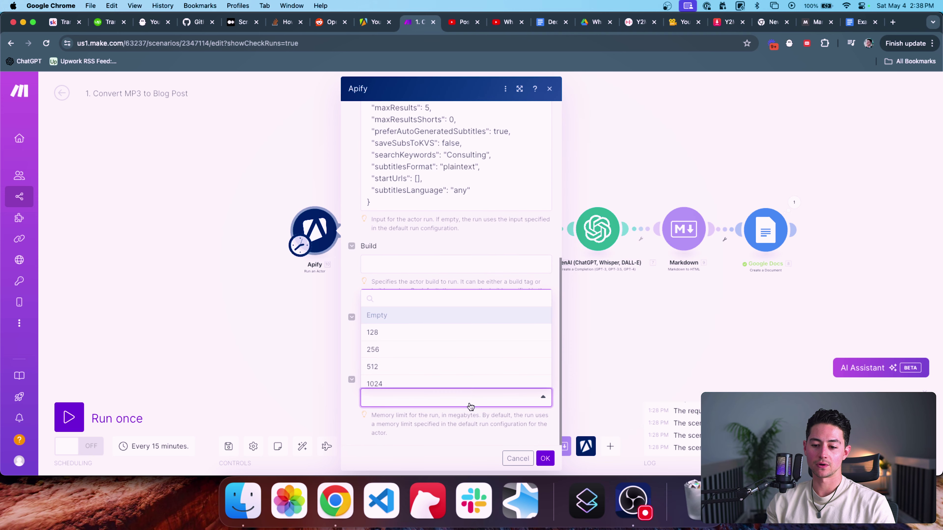
left_click(470, 405)
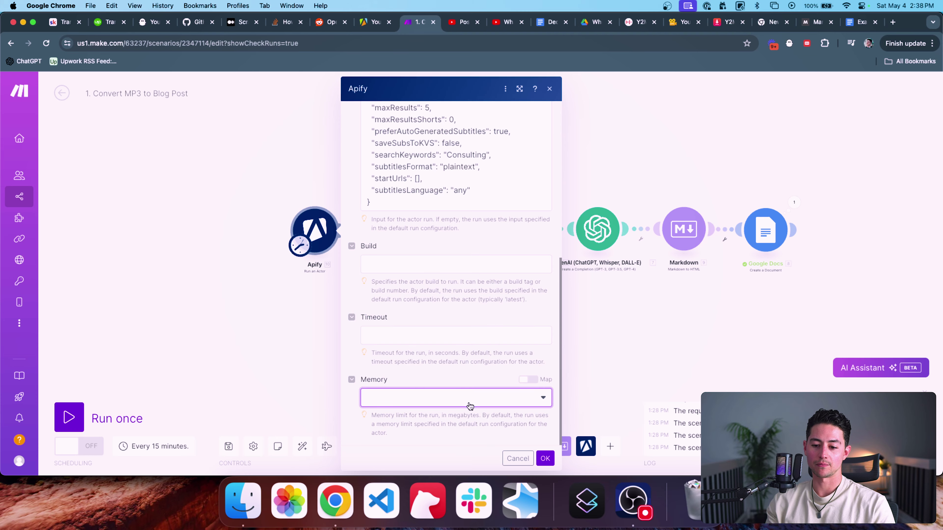
scroll(462, 347, "up", 10)
scroll(504, 217, "down", 10)
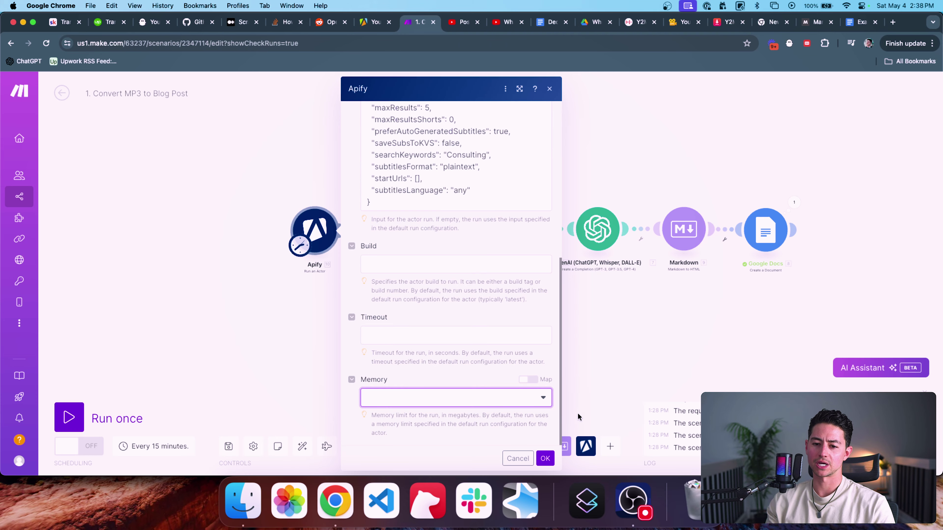
left_click(545, 458)
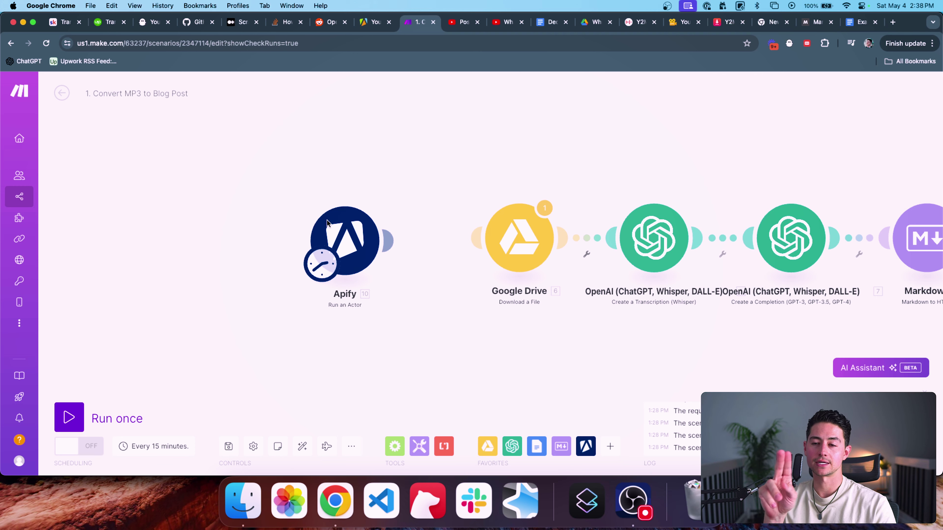
Step: Move the Apify scraper module aside on the canvas and run that module only
scroll(445, 254, "down", 5)
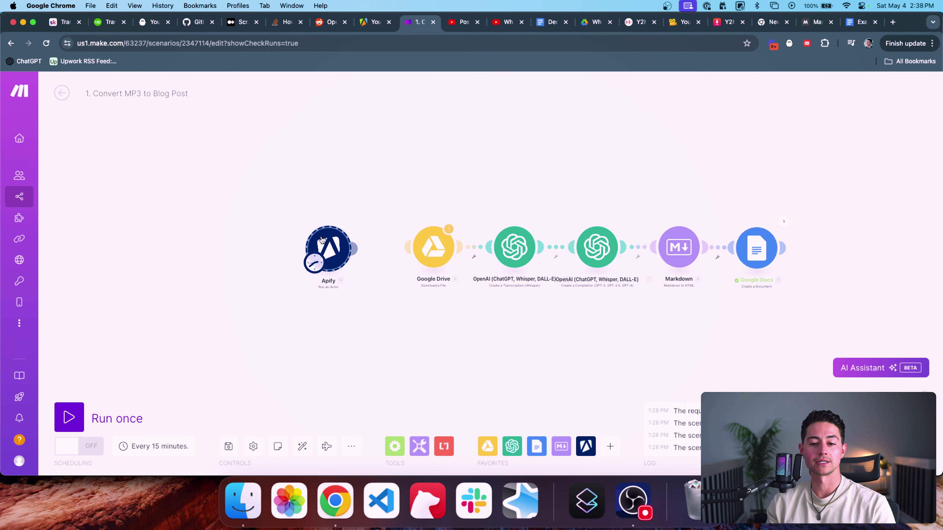
left_click_drag(333, 252, 280, 252)
right_click(280, 252)
left_click(309, 272)
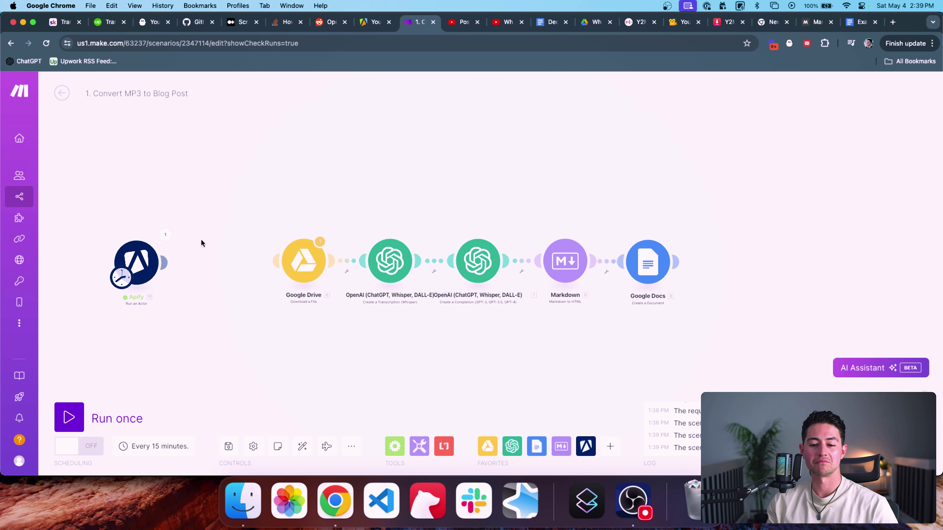
Step: Inspect the scraper run's output, expanding its usage, USD costs, meta, stats and options
left_click_drag(138, 255, 203, 255)
left_click(231, 235)
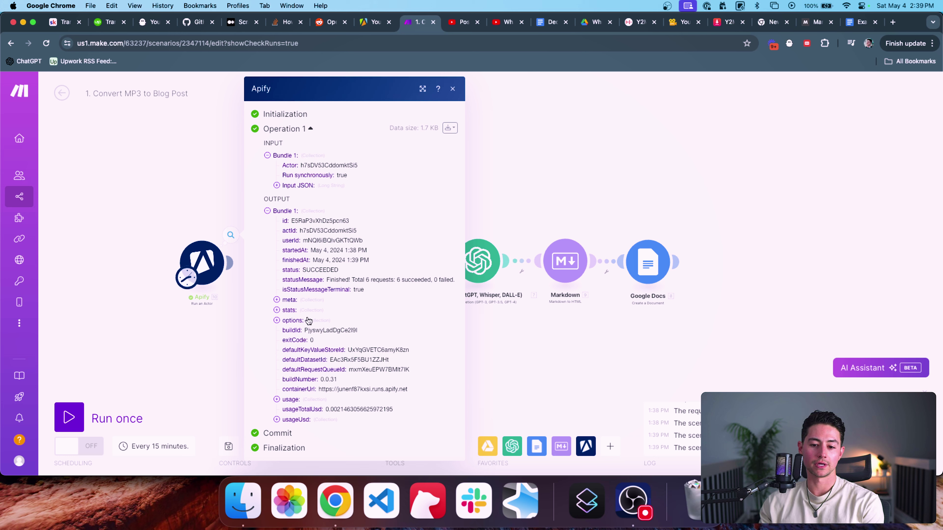
left_click(311, 403)
scroll(358, 403, "down", 3)
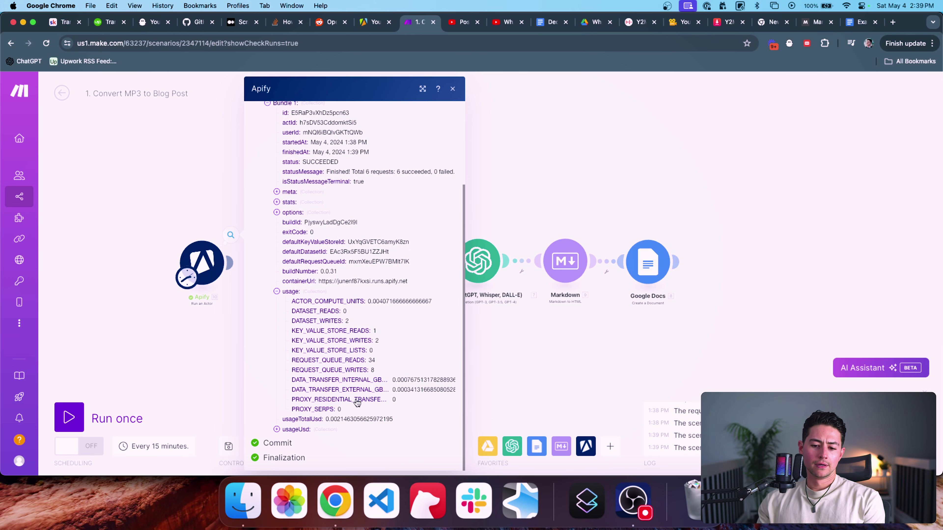
left_click(320, 430)
scroll(320, 431, "down", 1)
scroll(288, 301, "up", 5)
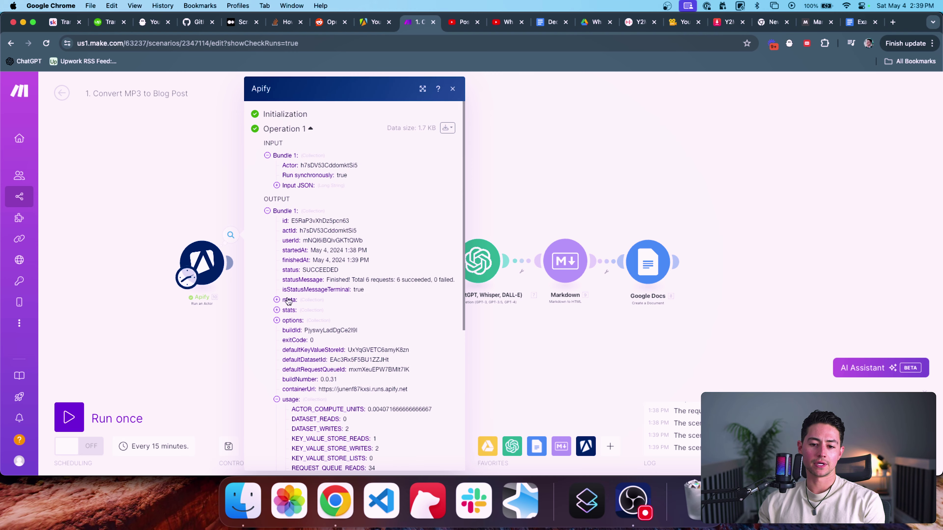
left_click(289, 300)
left_click(297, 330)
scroll(311, 367, "down", 3)
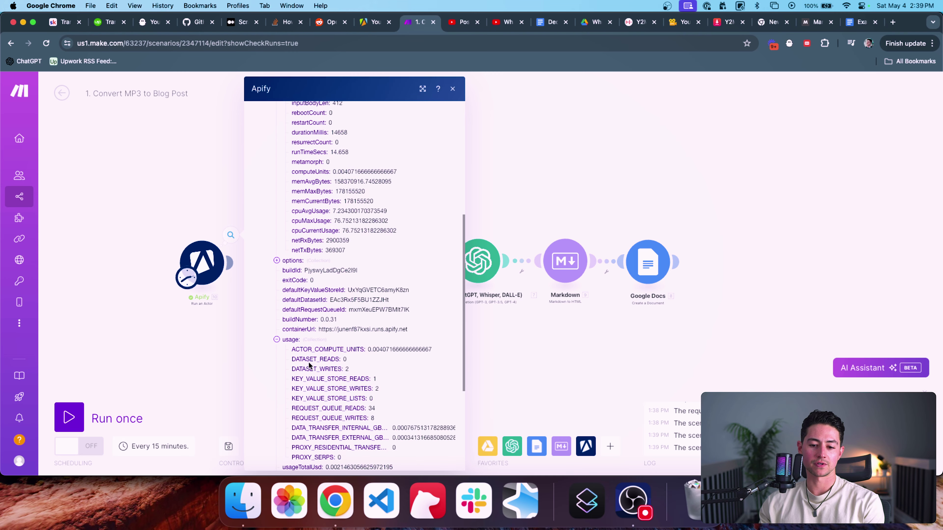
scroll(309, 366, "down", 1)
left_click(292, 250)
scroll(319, 287, "down", 5)
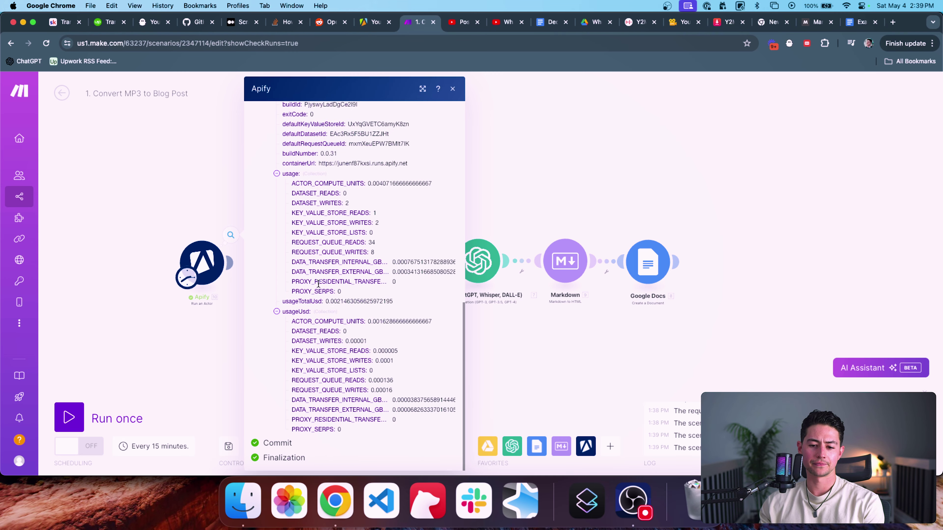
scroll(318, 319, "up", 10)
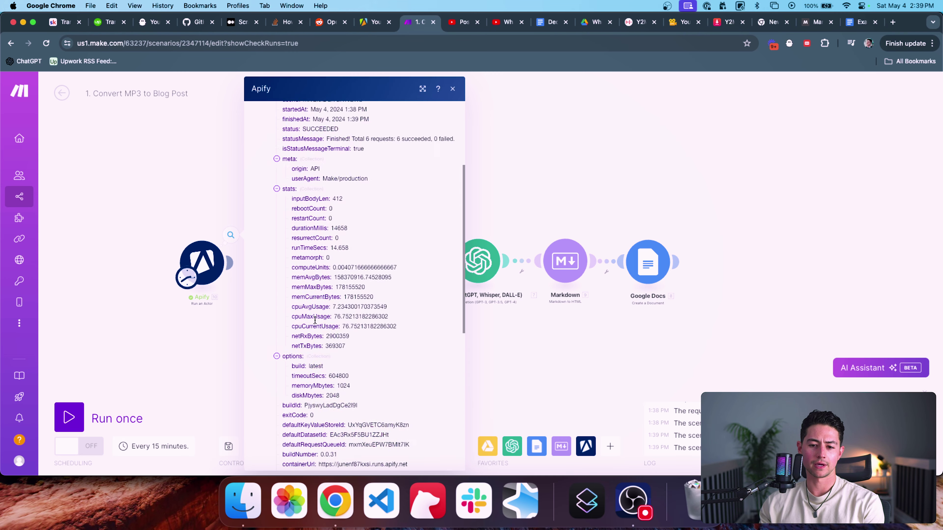
left_click(212, 315)
Step: Add an Apify Get Dataset Items module between the scraper and Google Drive
left_click_drag(201, 262, 150, 262)
left_click(586, 446)
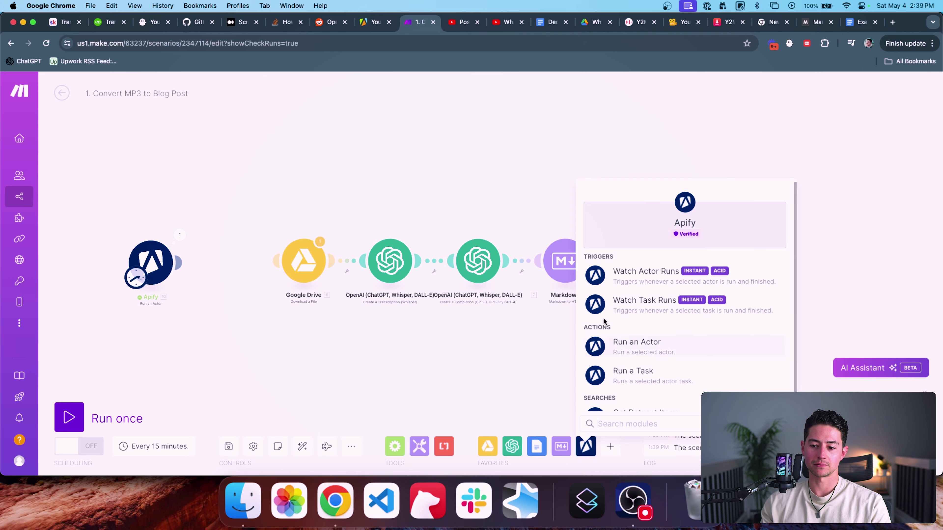
scroll(669, 327, "down", 1)
left_click(680, 363)
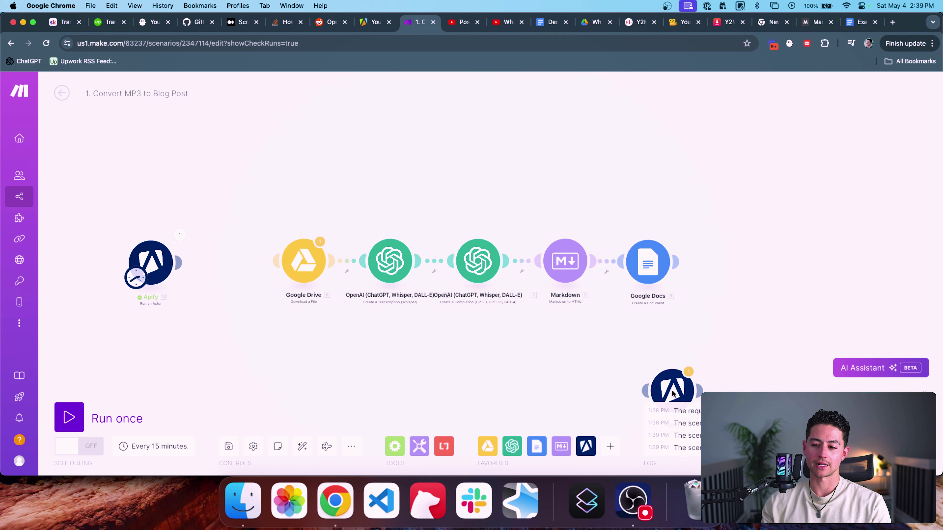
left_click_drag(673, 394, 237, 267)
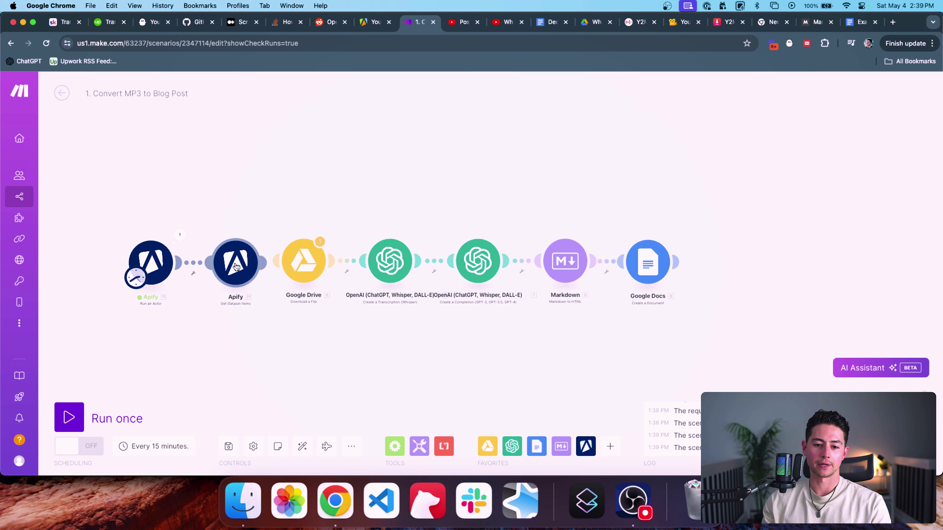
Step: Map the scraper's defaultDatasetId into Get Dataset Items' Dataset ID, then run the scenario once
left_click(319, 263)
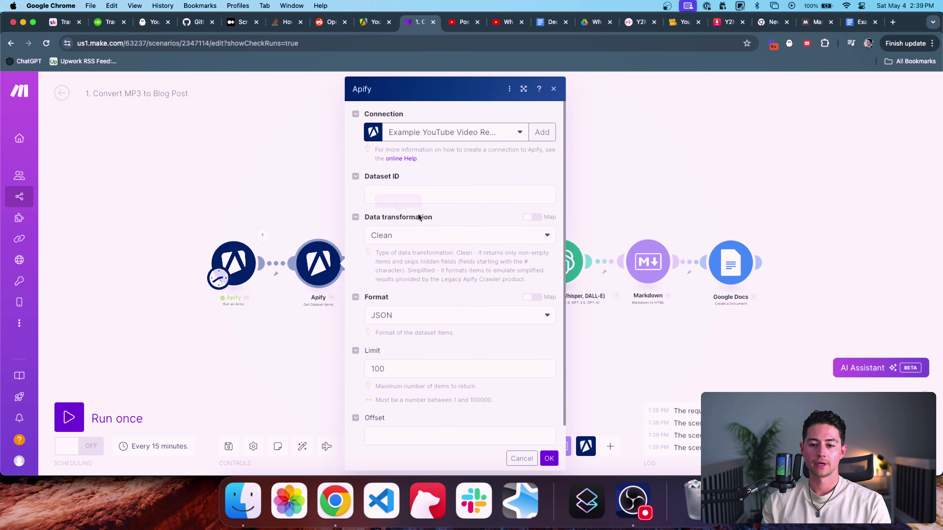
left_click(423, 195)
scroll(621, 229, "down", 10)
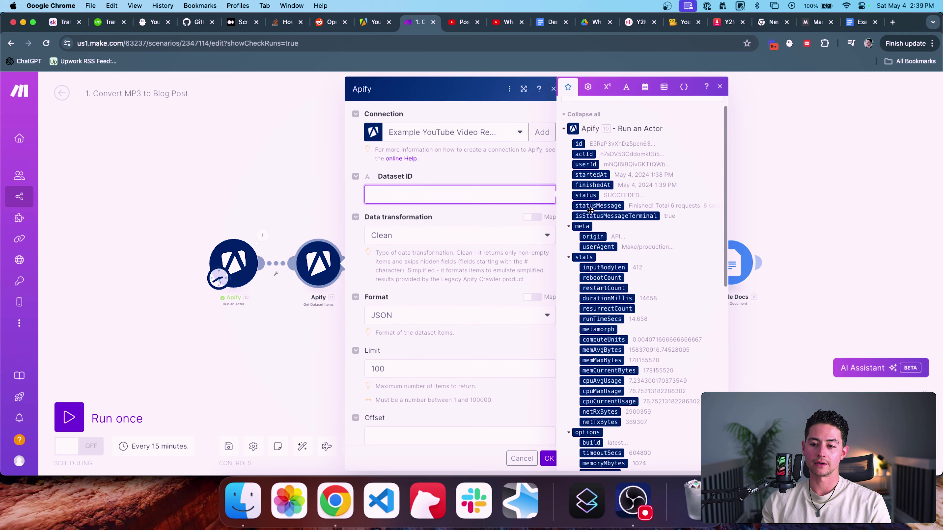
scroll(621, 229, "up", 10)
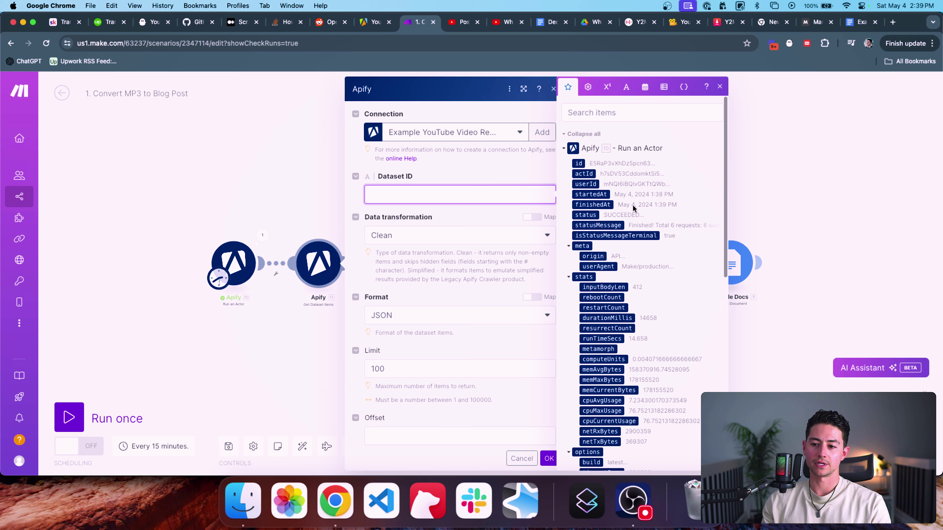
left_click(620, 113)
type("data")
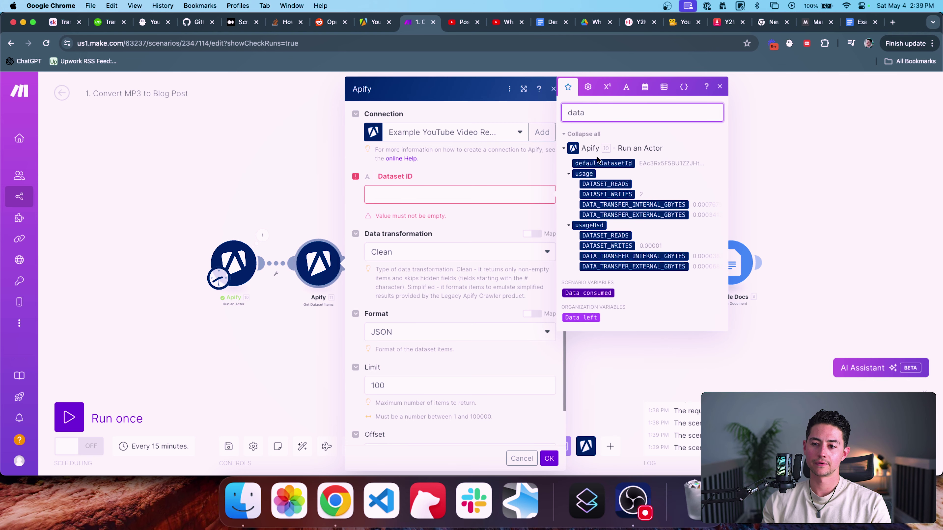
left_click(461, 194)
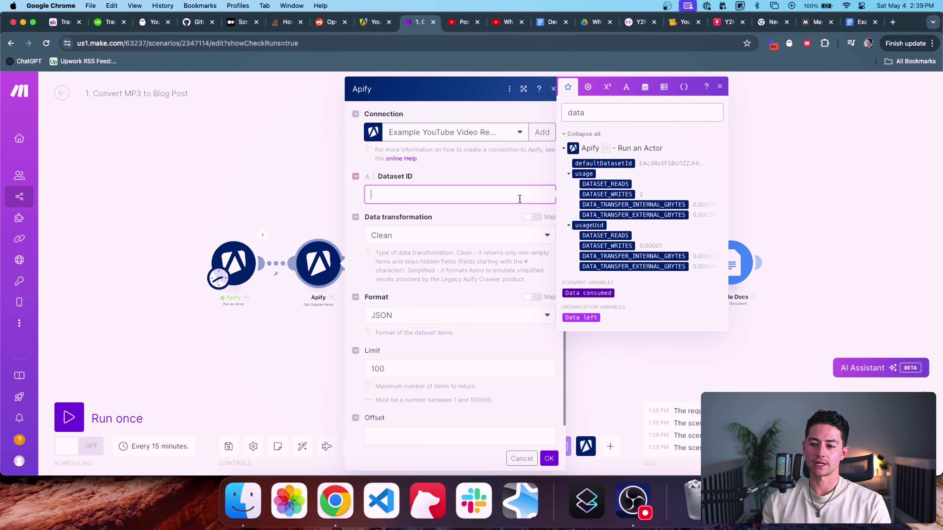
left_click(603, 164)
scroll(478, 202, "down", 1)
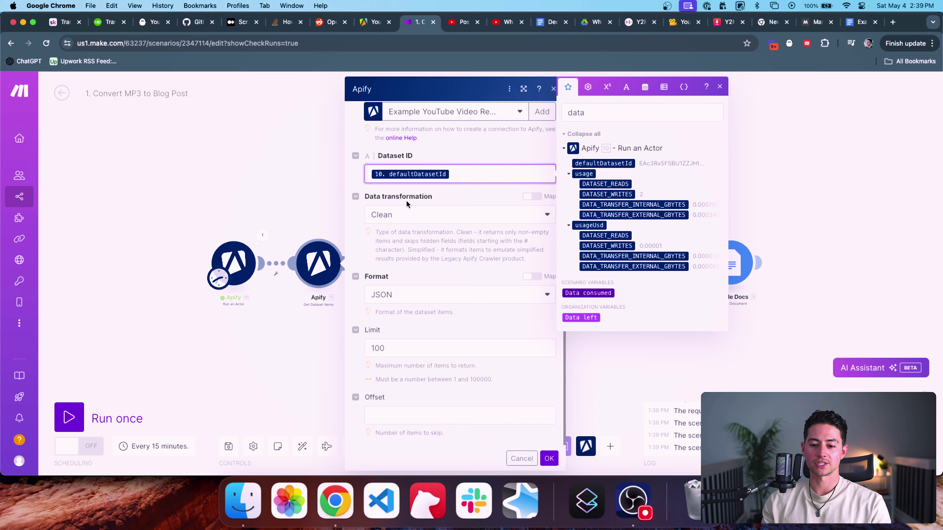
left_click(547, 458)
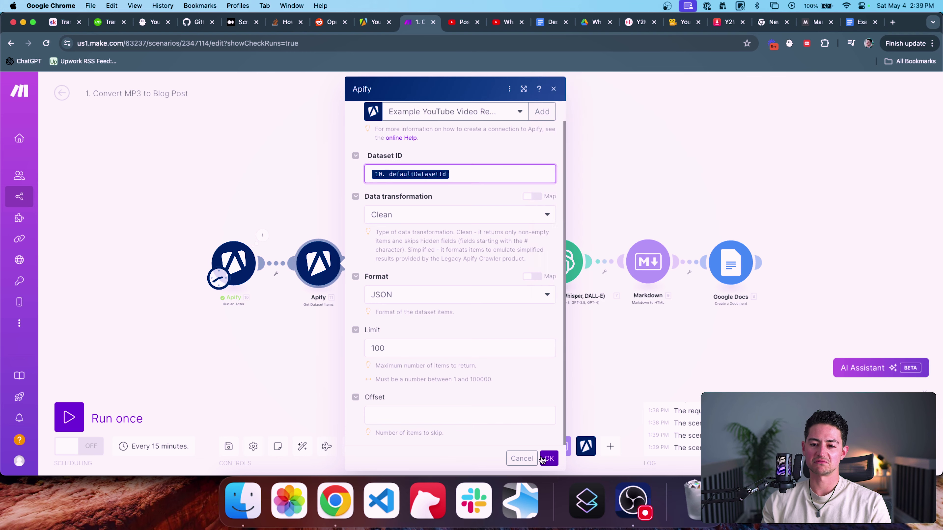
left_click(69, 417)
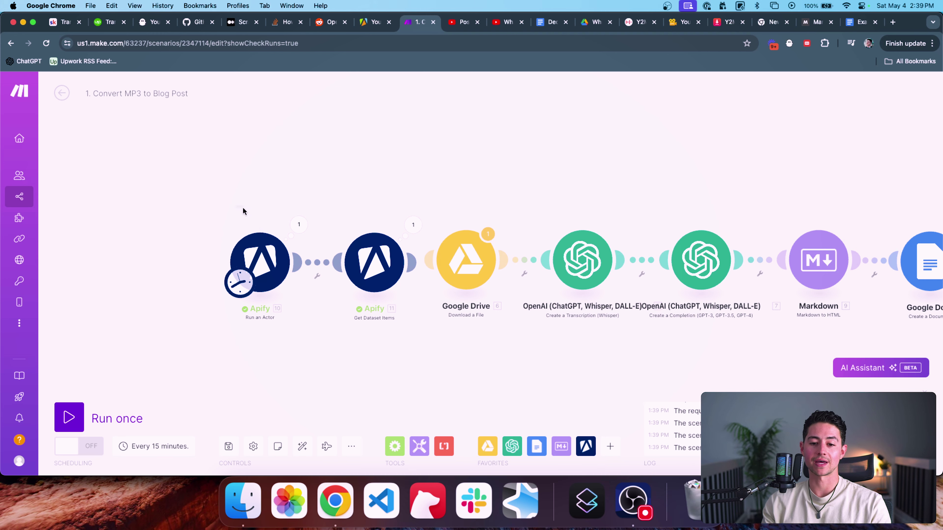
Step: Open the Get Dataset Items output and read the first video's subtitle plaintext transcript
left_click_drag(243, 211, 147, 211)
left_click(317, 224)
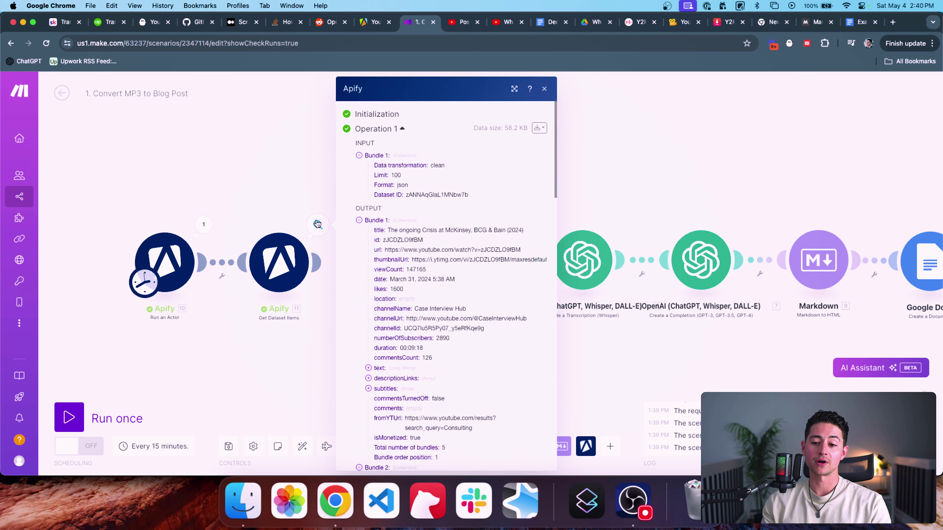
scroll(447, 228, "down", 5)
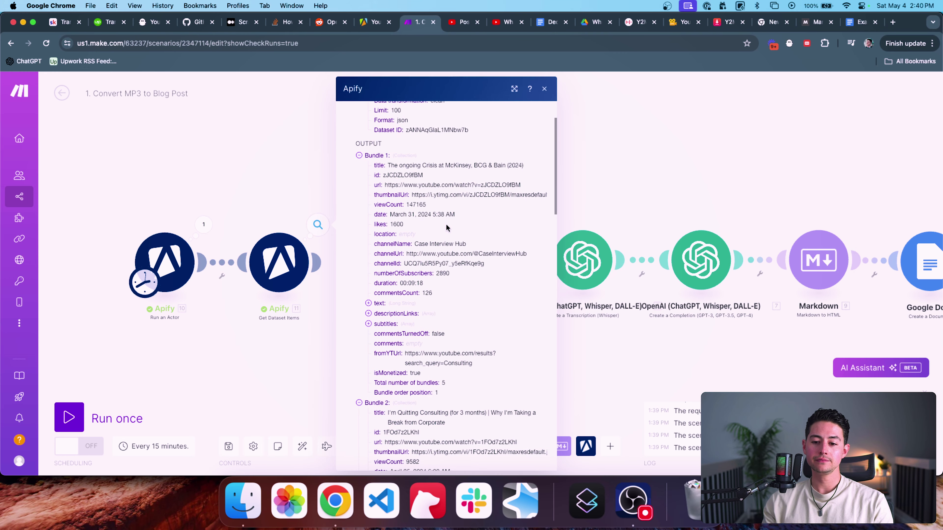
left_click(386, 260)
left_click(385, 270)
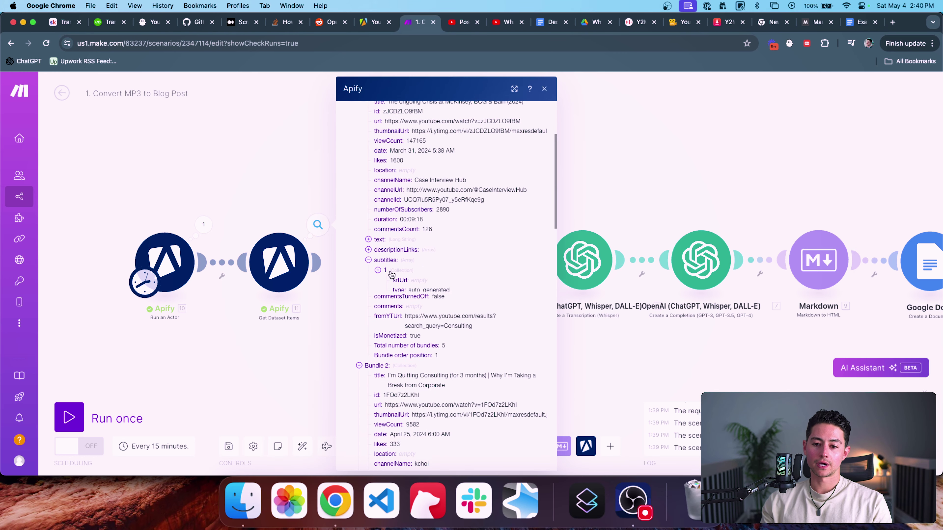
left_click(406, 310)
scroll(427, 309, "down", 15)
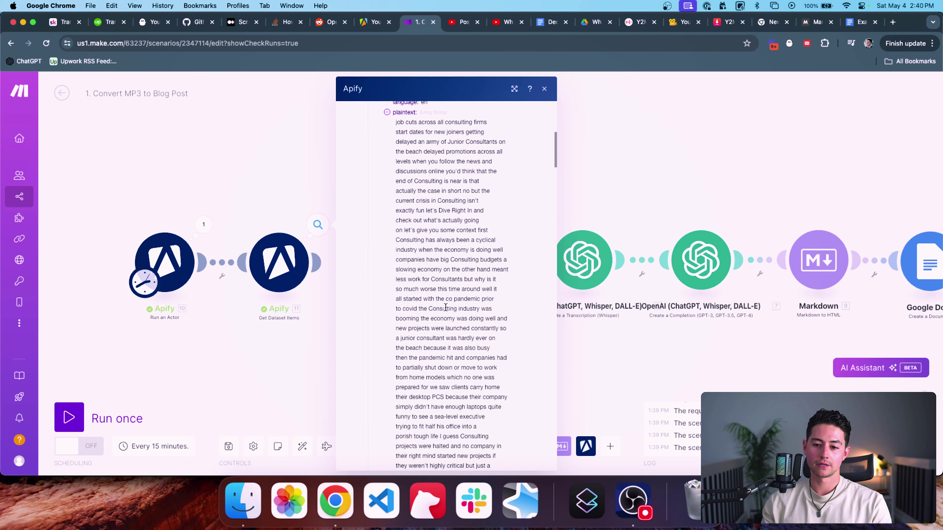
scroll(445, 307, "down", 20)
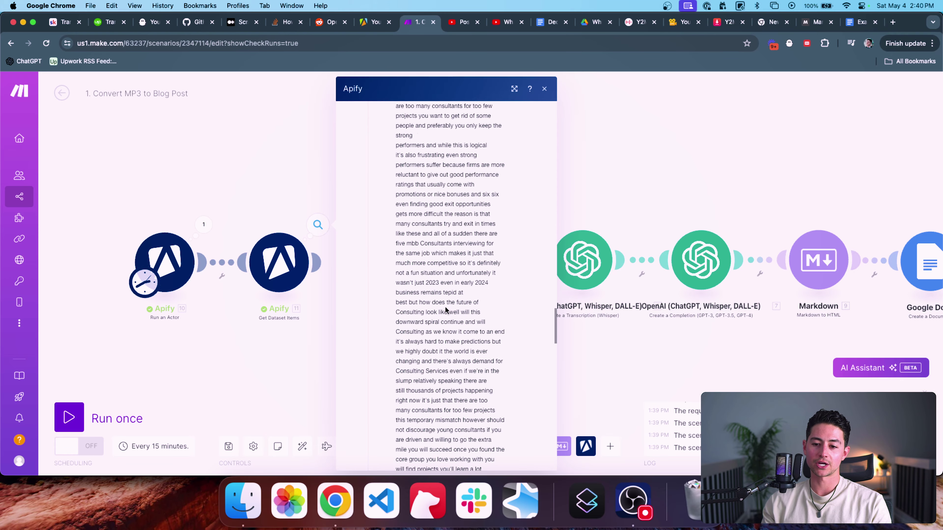
scroll(446, 310, "up", 15)
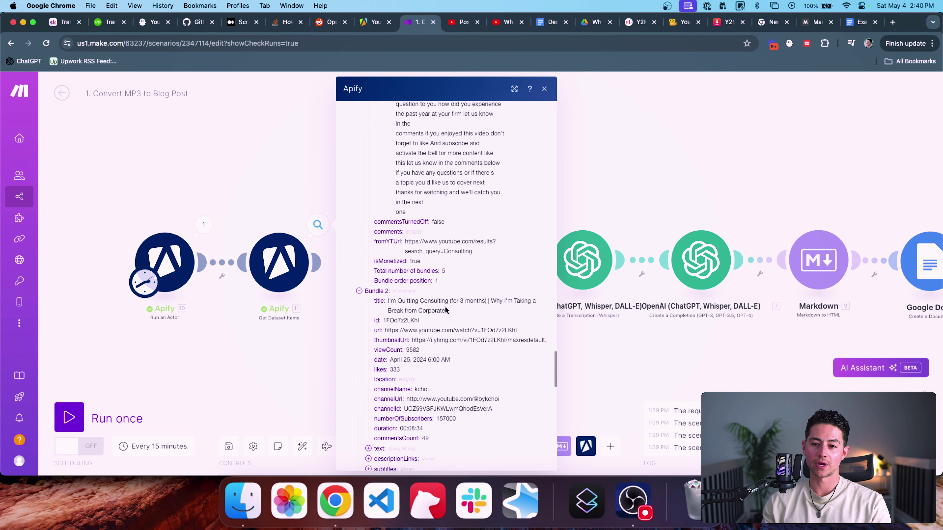
scroll(445, 307, "up", 10)
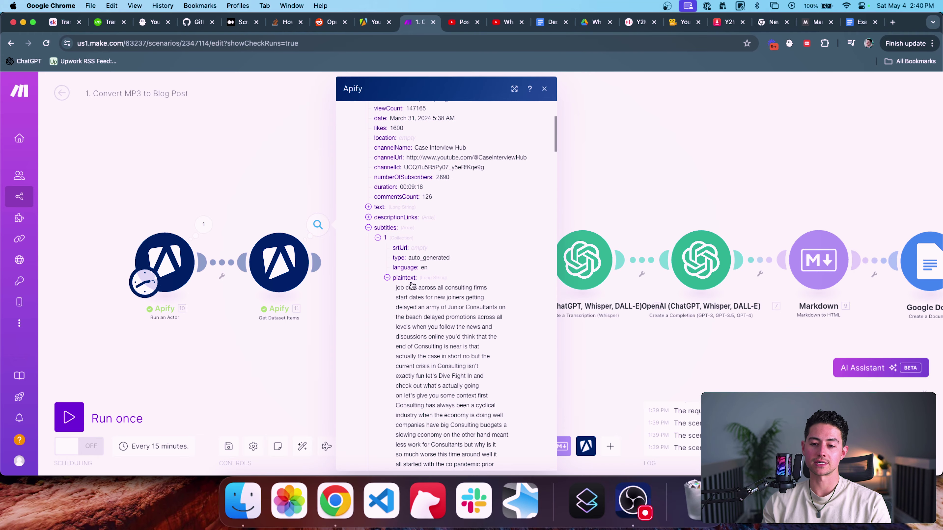
scroll(411, 285, "down", 20)
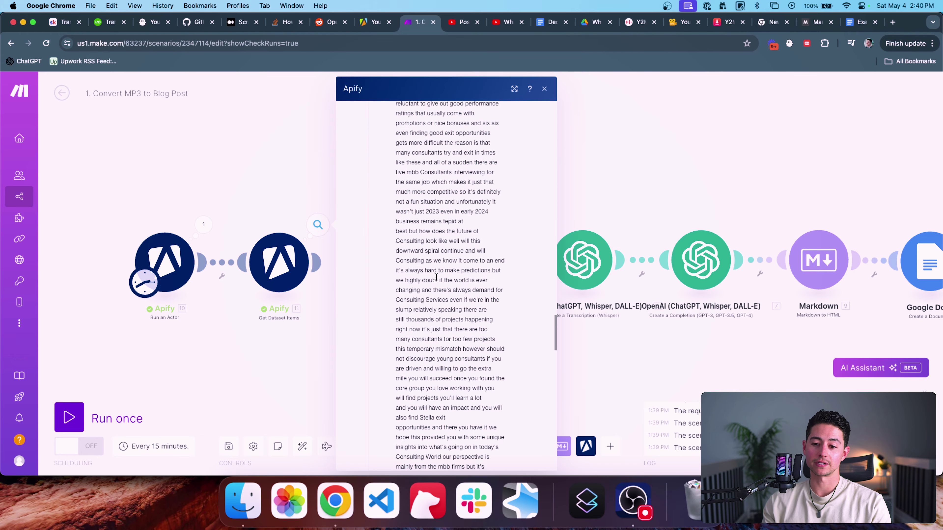
scroll(436, 277, "down", 15)
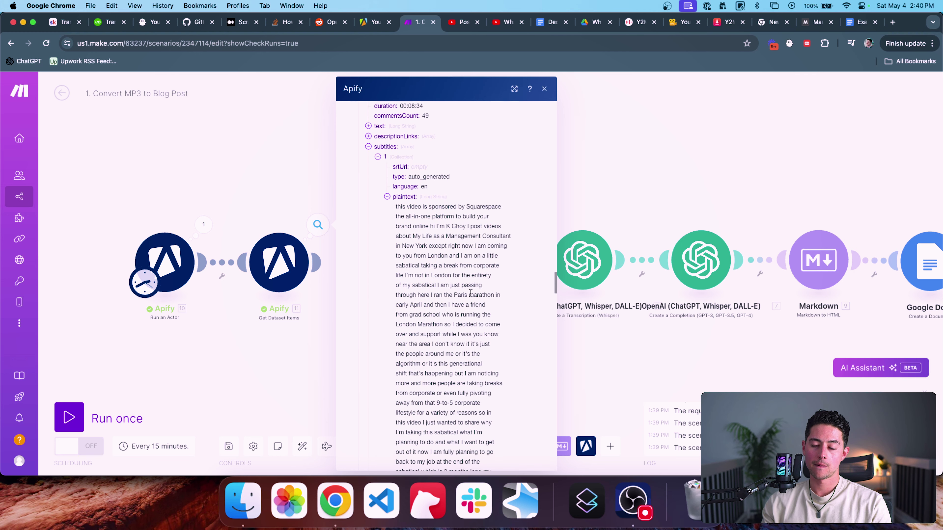
scroll(471, 293, "down", 15)
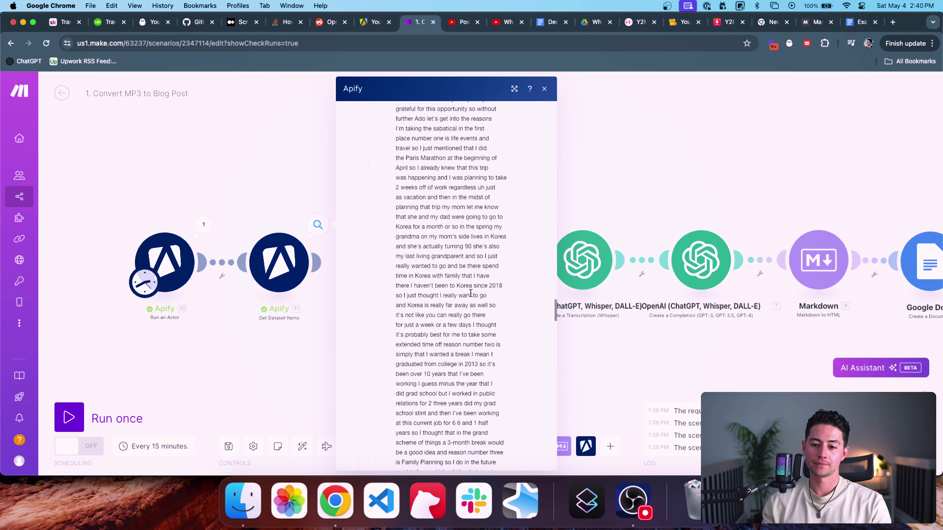
scroll(470, 293, "down", 5)
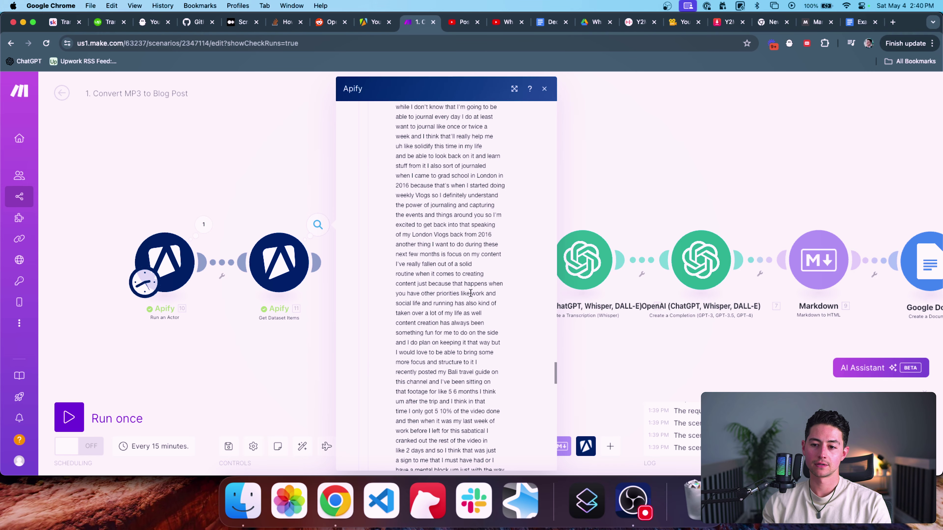
scroll(470, 293, "down", 15)
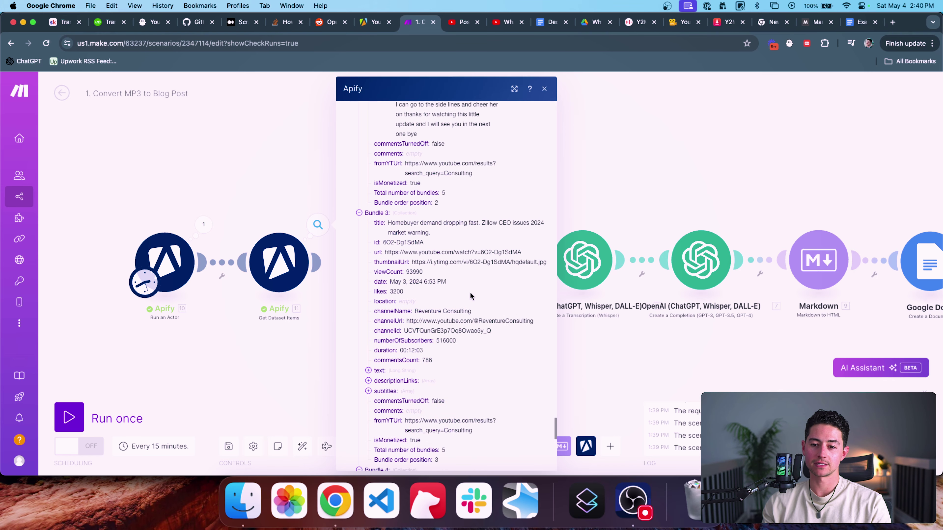
scroll(423, 174, "up", 1)
Step: Expand the third video bundle's subtitles to reveal its plaintext transcript
left_click_drag(417, 168, 395, 140)
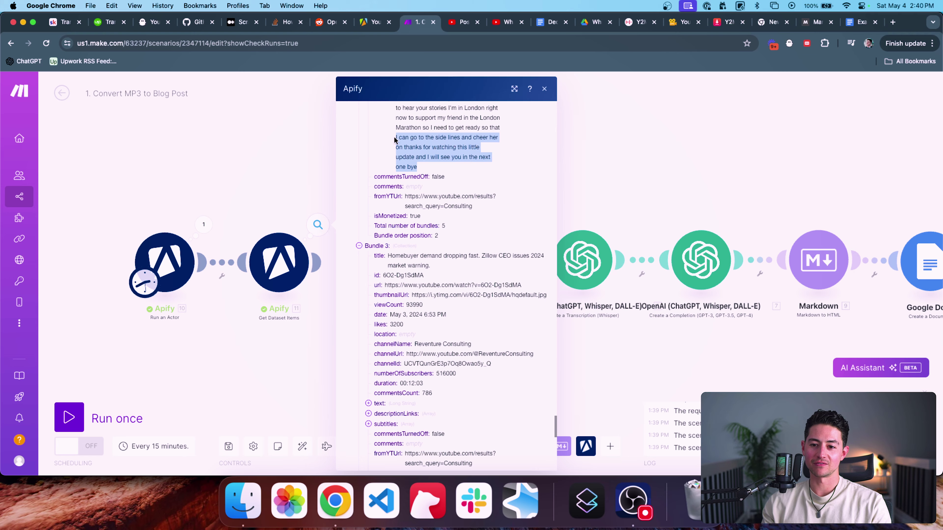
scroll(402, 253, "down", 3)
left_click(384, 305)
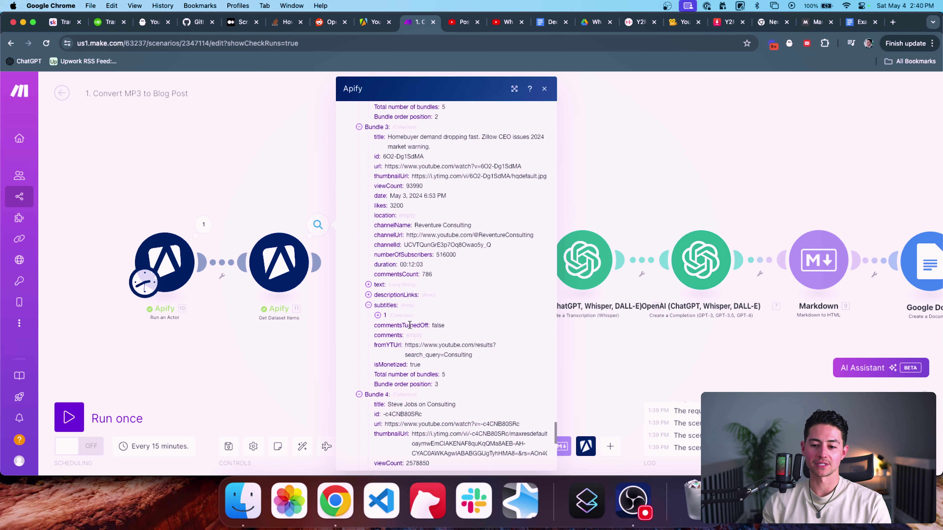
left_click(385, 316)
scroll(453, 325, "down", 1)
left_click(435, 336)
scroll(469, 339, "down", 2)
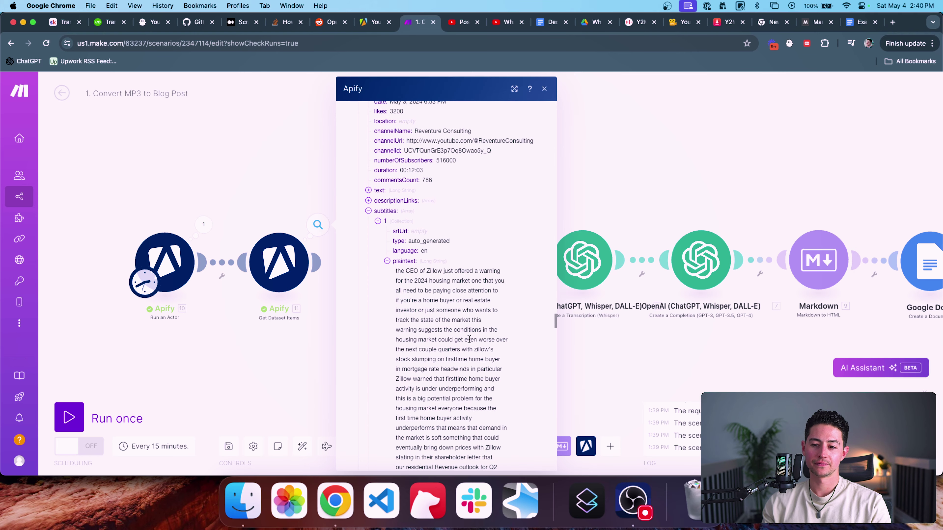
scroll(469, 339, "down", 15)
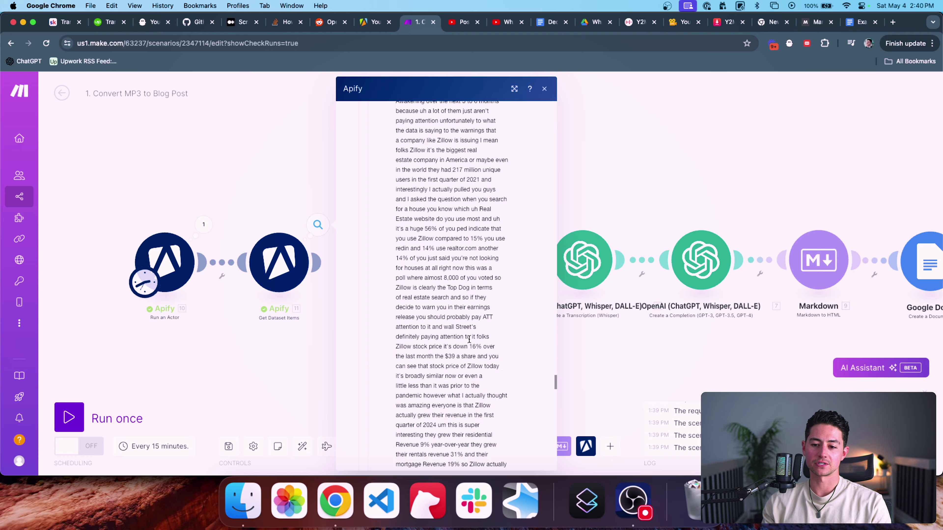
Step: Unlink the transcription from the OpenAI completion and move Google Drive and Whisper above the row
left_click(275, 180)
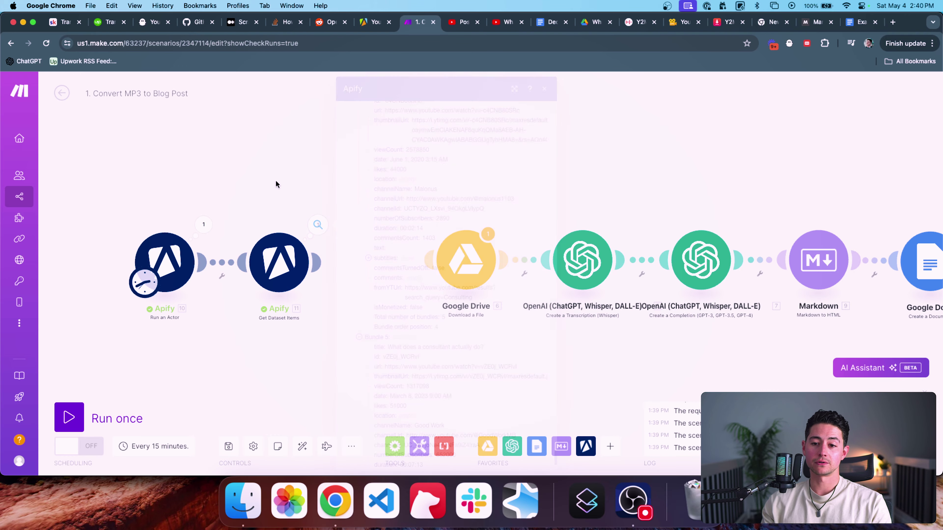
left_click_drag(275, 180, 336, 178)
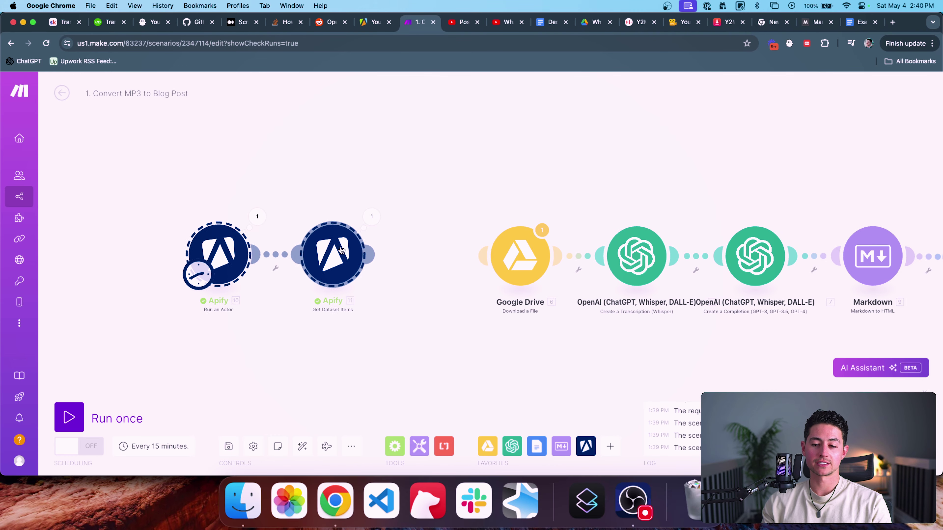
scroll(391, 168, "right", 3)
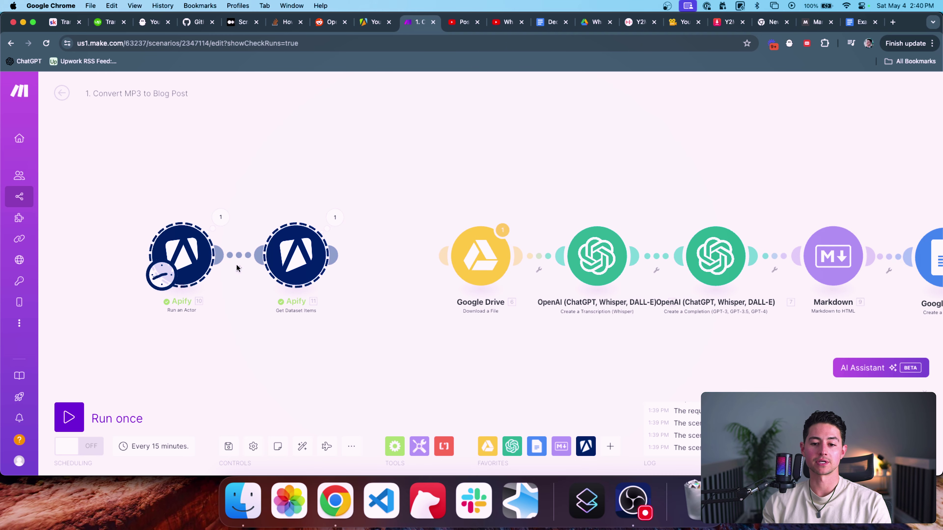
scroll(435, 195, "right", 4)
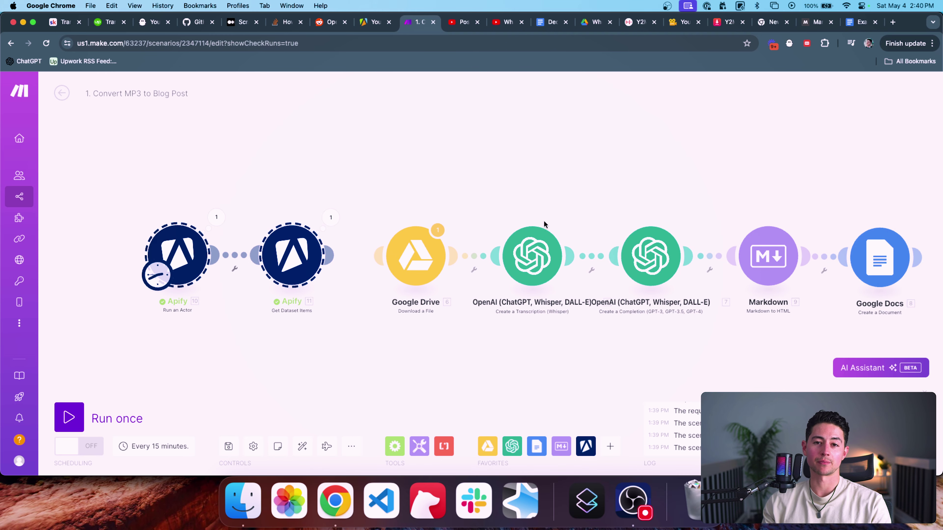
scroll(496, 191, "right", 4)
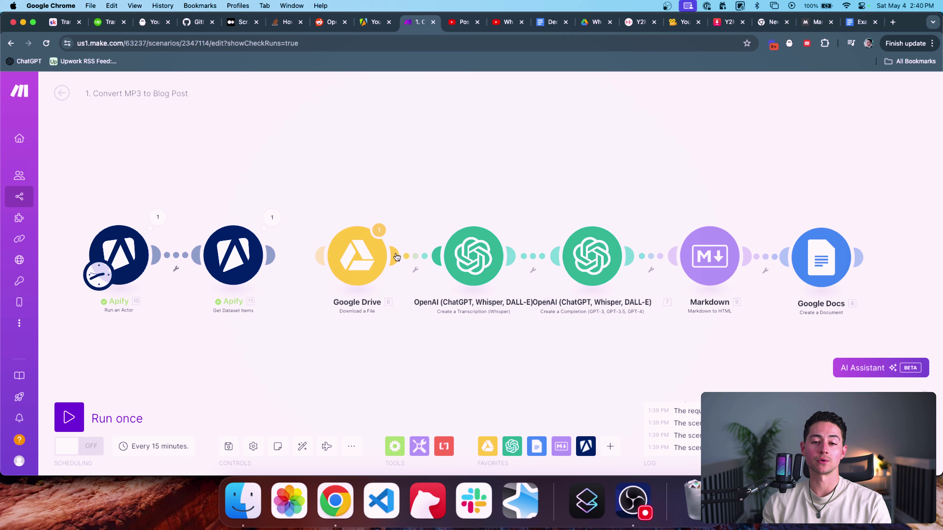
left_click(529, 256)
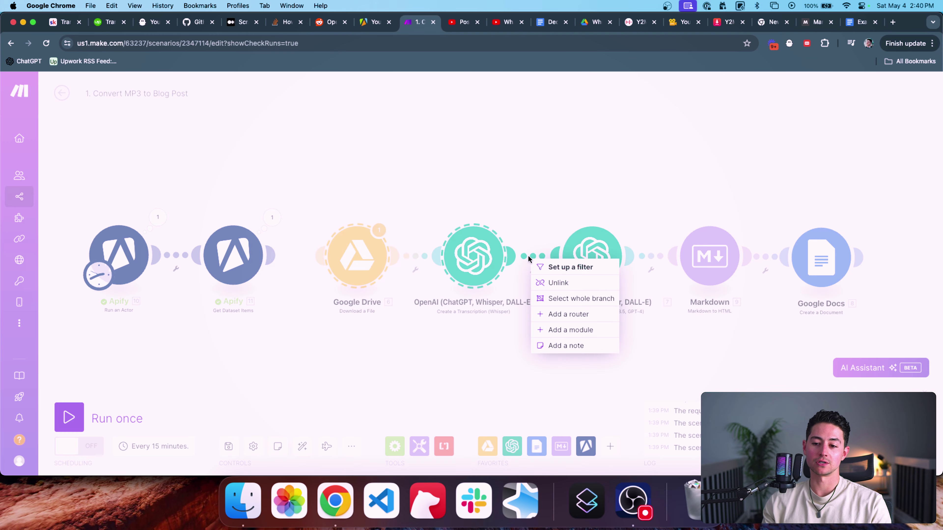
left_click(546, 283)
left_click_drag(473, 260, 429, 141)
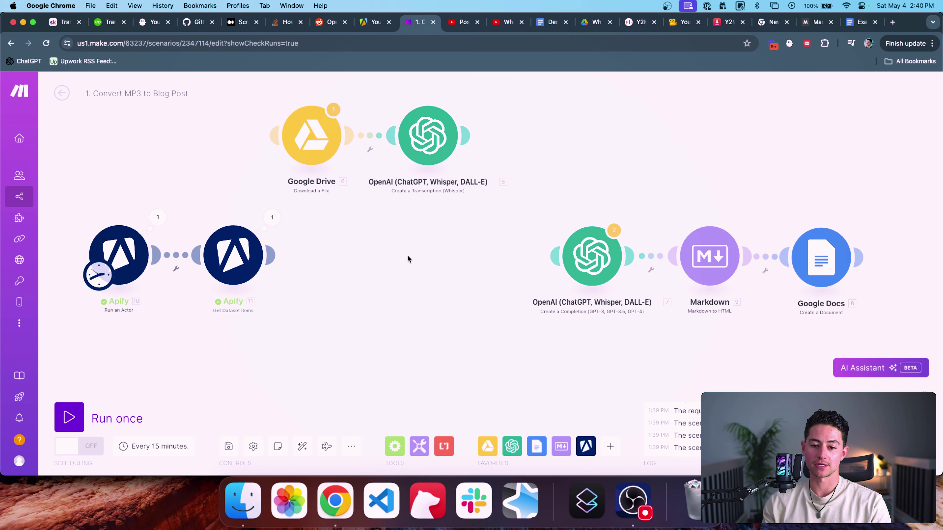
Step: Move both Apify modules beside the completion module and link Get Dataset Items into it
left_click_drag(369, 302, 113, 220)
left_click_drag(245, 248, 593, 257)
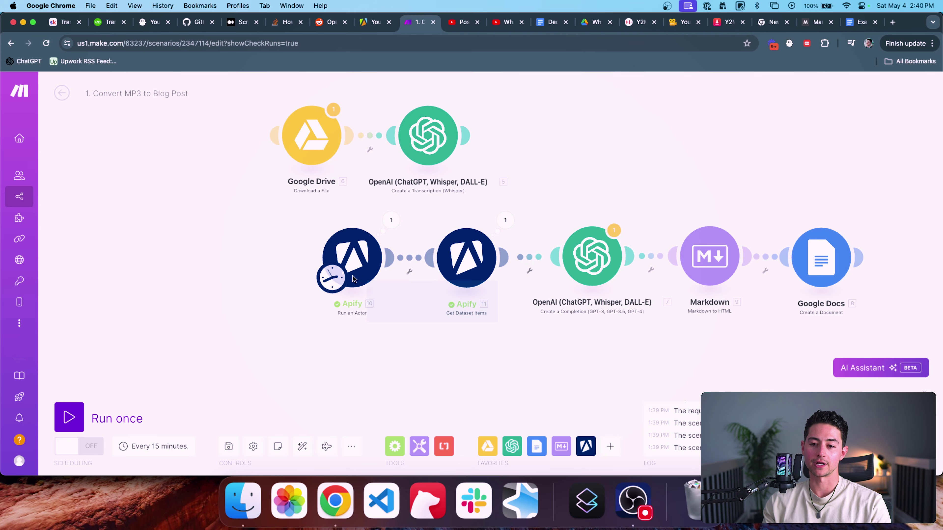
left_click_drag(346, 252, 350, 248)
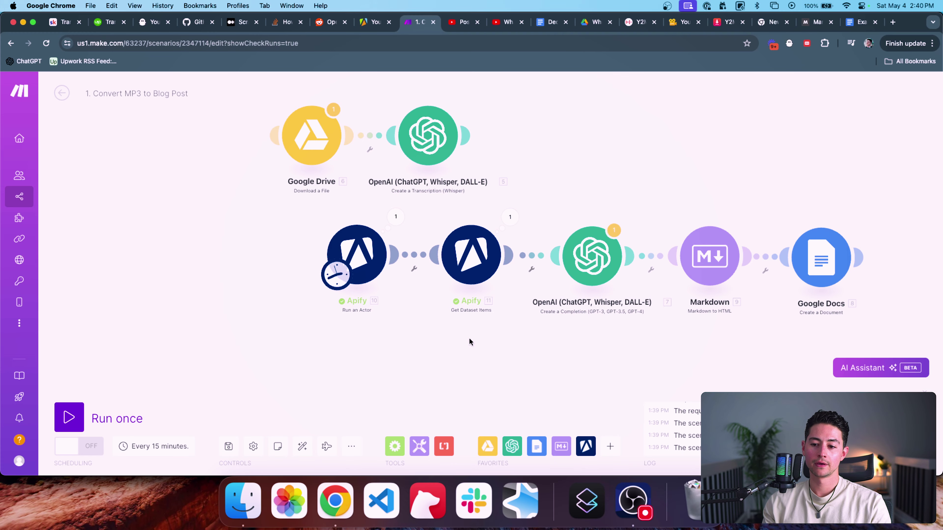
scroll(470, 342, "right", 5)
Step: Map 11. subtitles[]: plaintext into the OpenAI completion's Message 3 and save
left_click(434, 248)
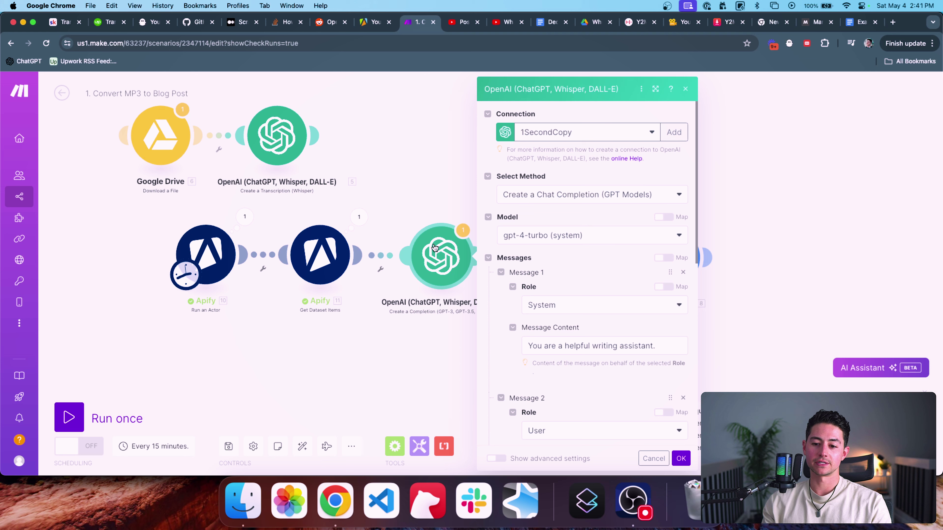
scroll(578, 259, "down", 10)
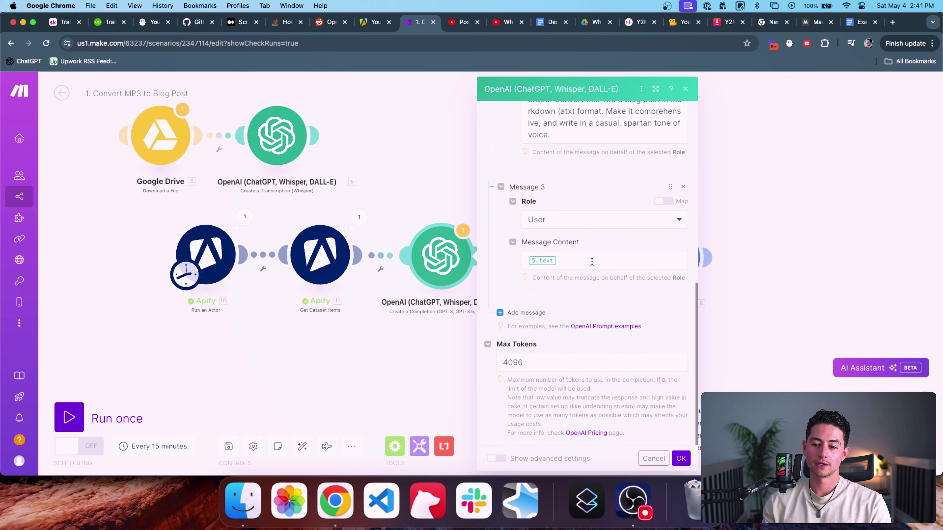
left_click(593, 260)
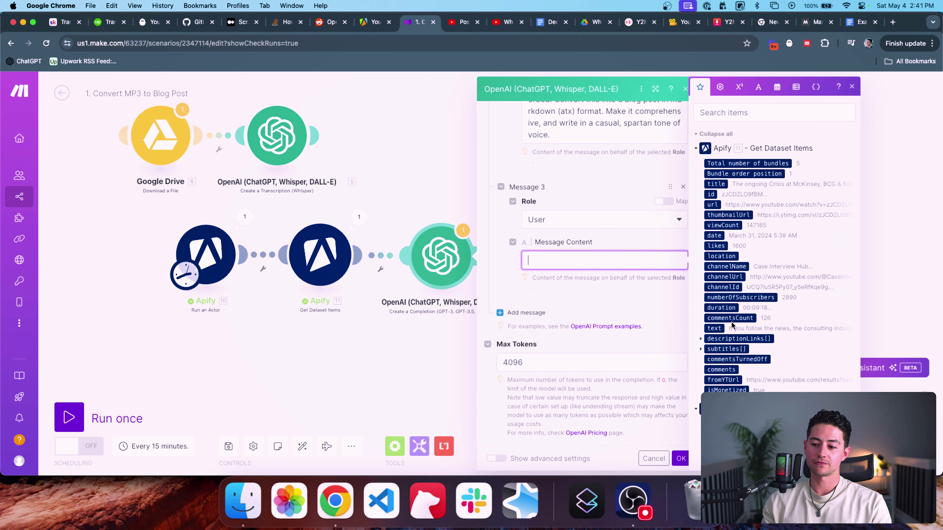
scroll(733, 325, "down", 1)
left_click(701, 323)
left_click(713, 363)
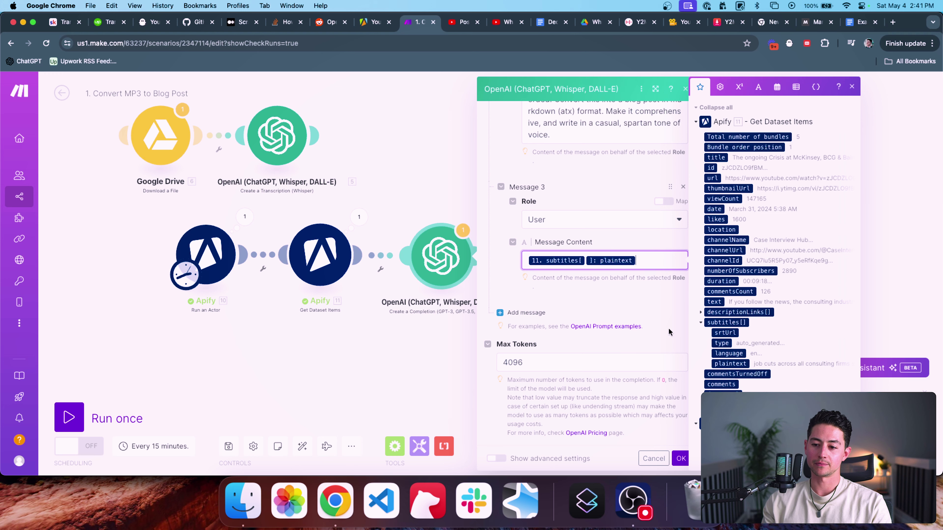
left_click(637, 313)
left_click(680, 460)
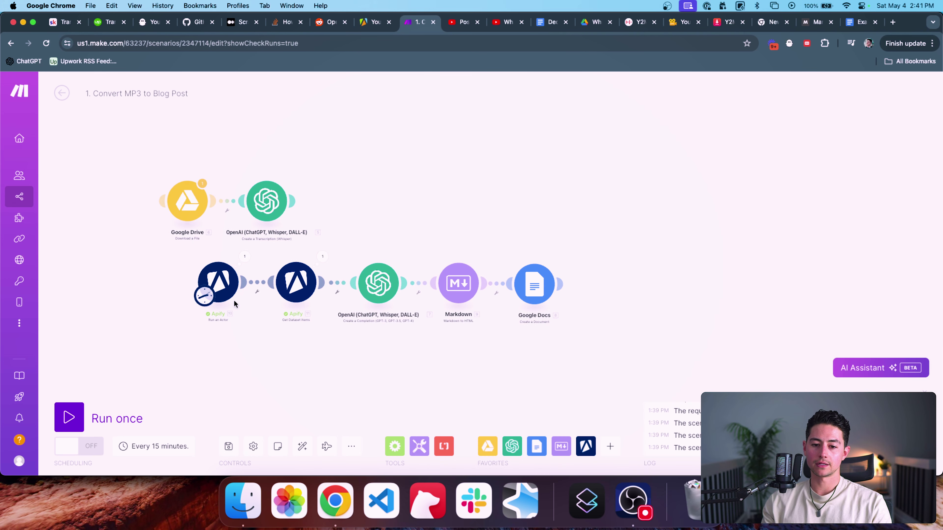
Step: Set maxResults to 1 in the YouTube scraper's input JSON and save
left_click(234, 300)
scroll(289, 301, "down", 3)
scroll(289, 300, "down", 5)
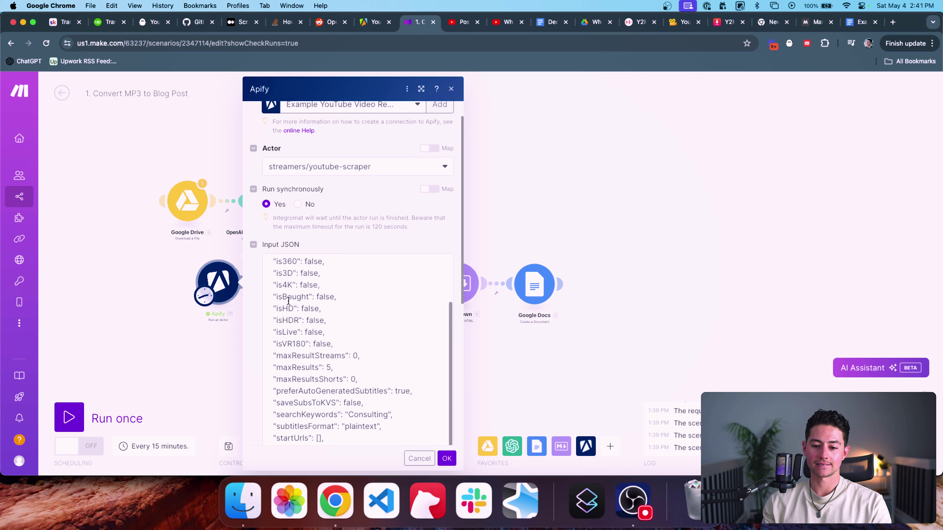
left_click(356, 353)
scroll(415, 399, "down", 3)
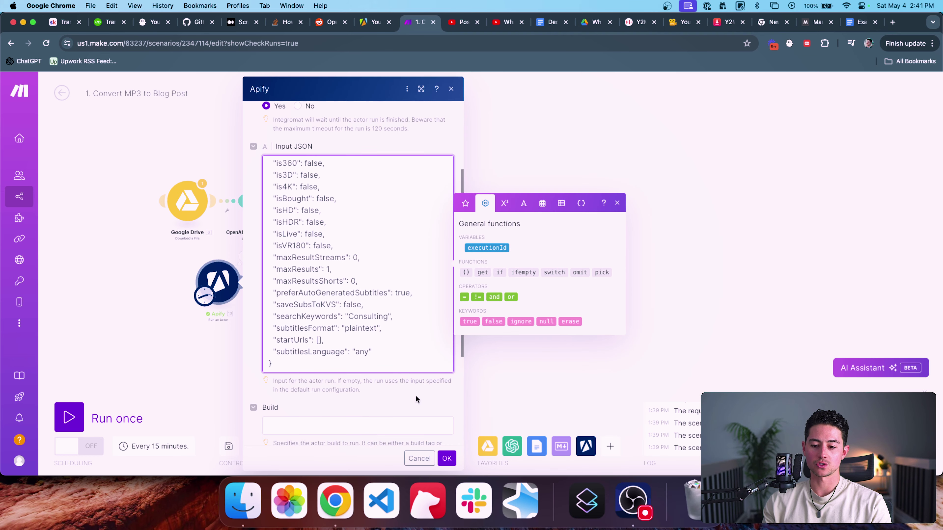
left_click(446, 459)
Step: Open the Markdown module's settings, then pan back to the Google Drive and Apify modules
left_click_drag(508, 346, 397, 319)
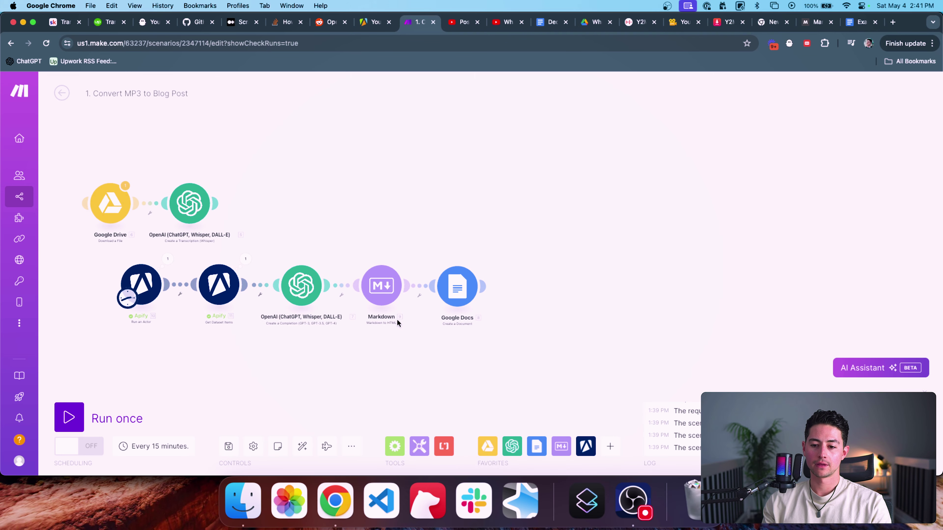
scroll(397, 319, "up", 4)
left_click(381, 277)
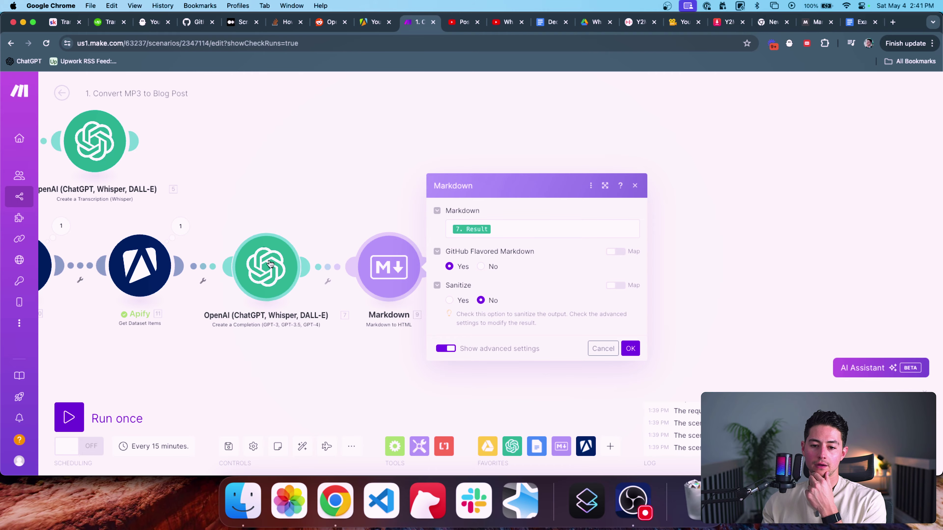
left_click_drag(278, 211, 396, 208)
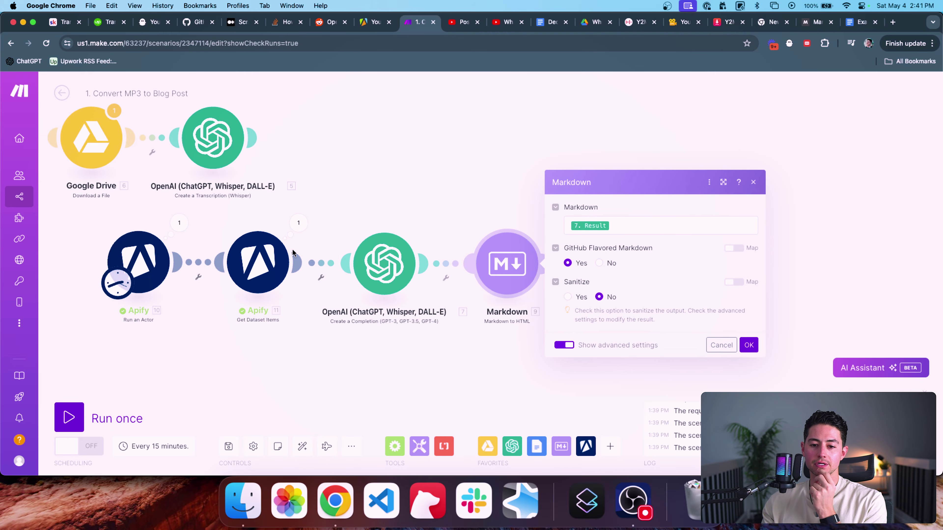